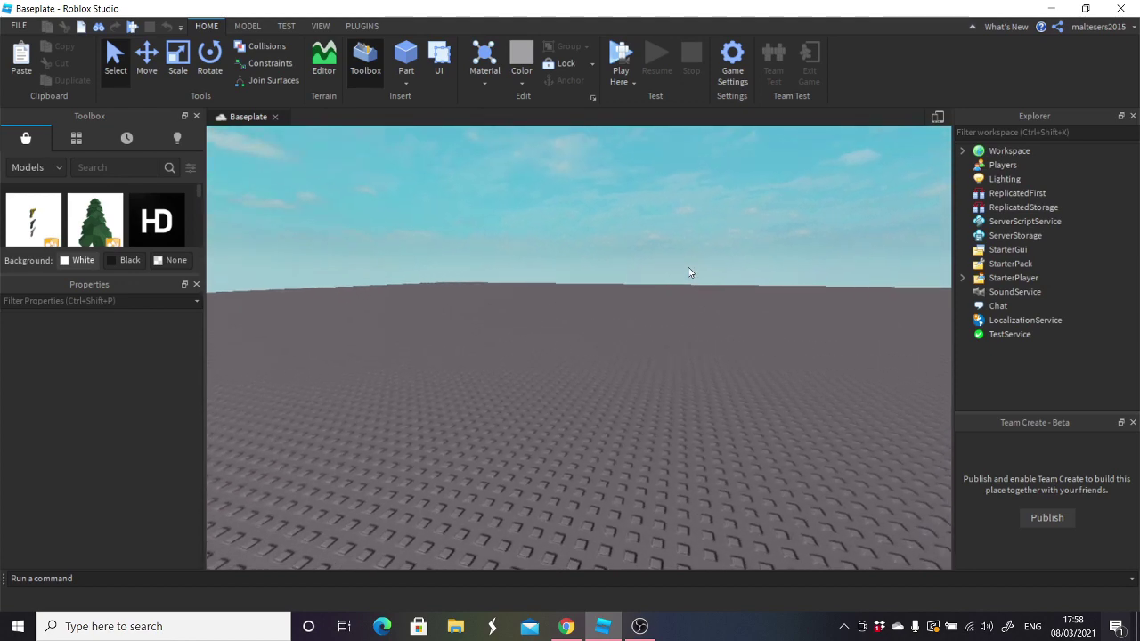
- Insert the PiggyBotTest model from the My Models inventory onto the baseplate
{"action": "left_click", "coordinate": [76, 138]}
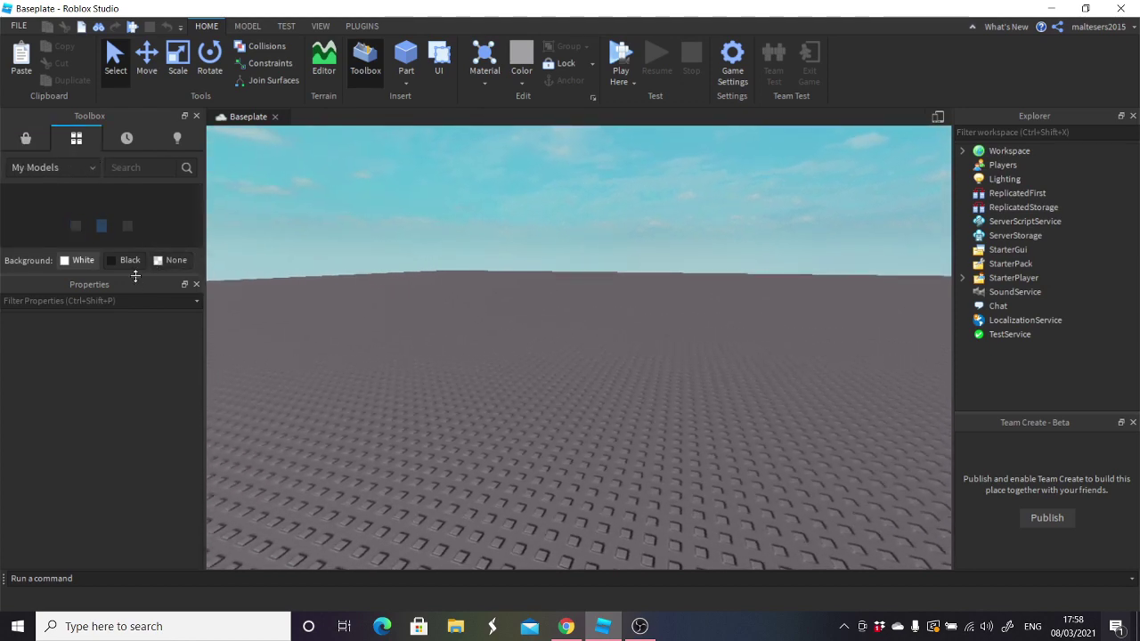
{"action": "left_click_drag", "start_coordinate": [135, 276], "coordinate": [136, 384]}
{"action": "mouse_move", "coordinate": [23, 229]}
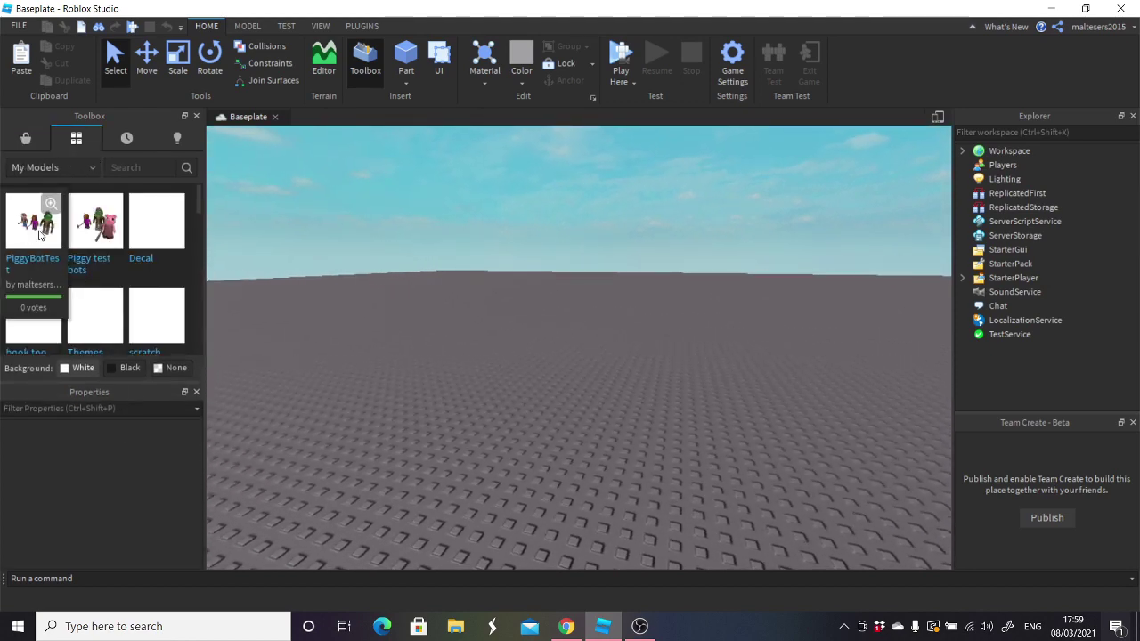
{"action": "left_click_drag", "start_coordinate": [39, 235], "coordinate": [665, 433]}
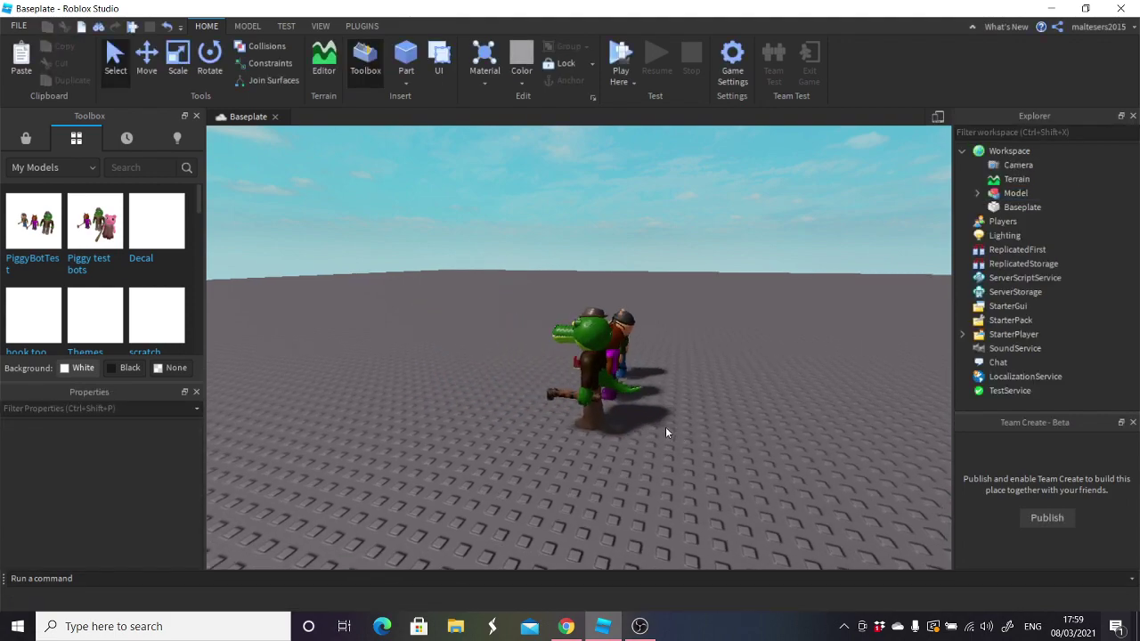
- Examine the three inserted bot characters from the front at different distances
{"action": "right_click_drag", "start_coordinate": [666, 433], "coordinate": [665, 433]}
{"action": "key", "text": "a"}
{"action": "key", "text": "s"}
{"action": "key", "text": "w"}
{"action": "key", "text": "d"}
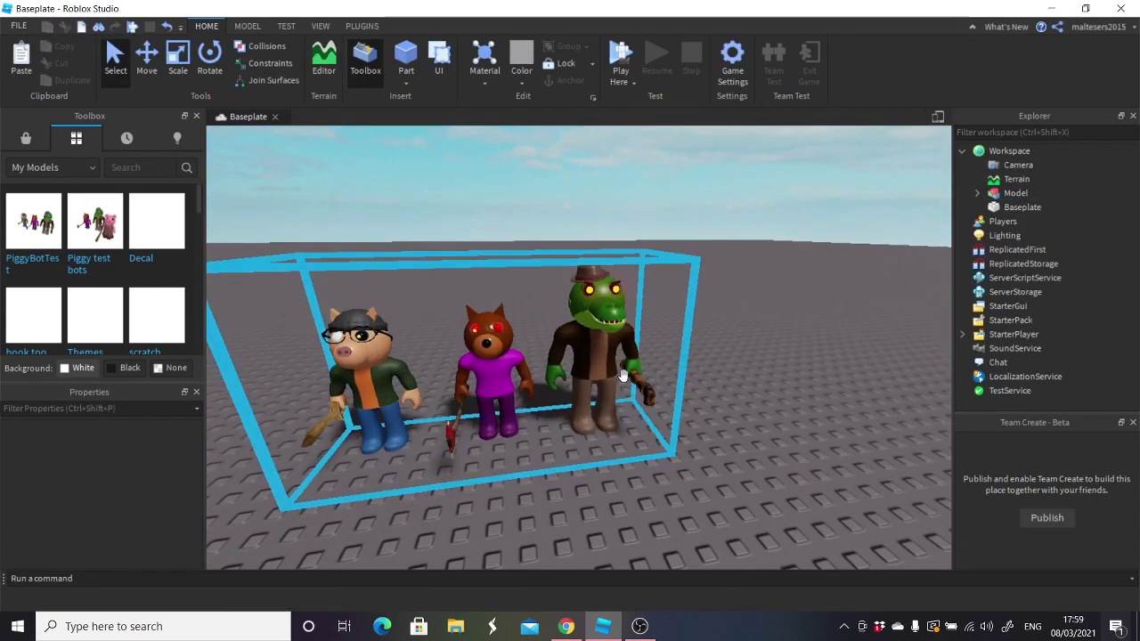
{"action": "key", "text": "d"}
{"action": "right_click_drag", "start_coordinate": [623, 374], "coordinate": [668, 369]}
{"action": "key", "text": "s"}
{"action": "key", "text": "w"}
{"action": "key", "text": "s"}
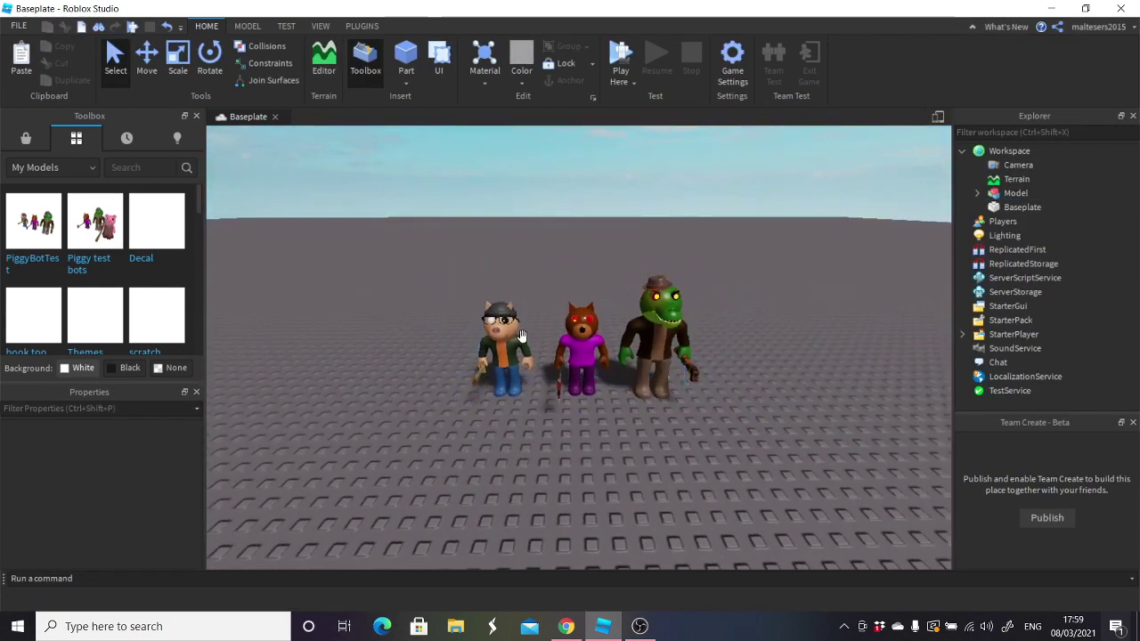
{"action": "scroll", "coordinate": [522, 335], "scroll_direction": "up", "scroll_amount": 2}
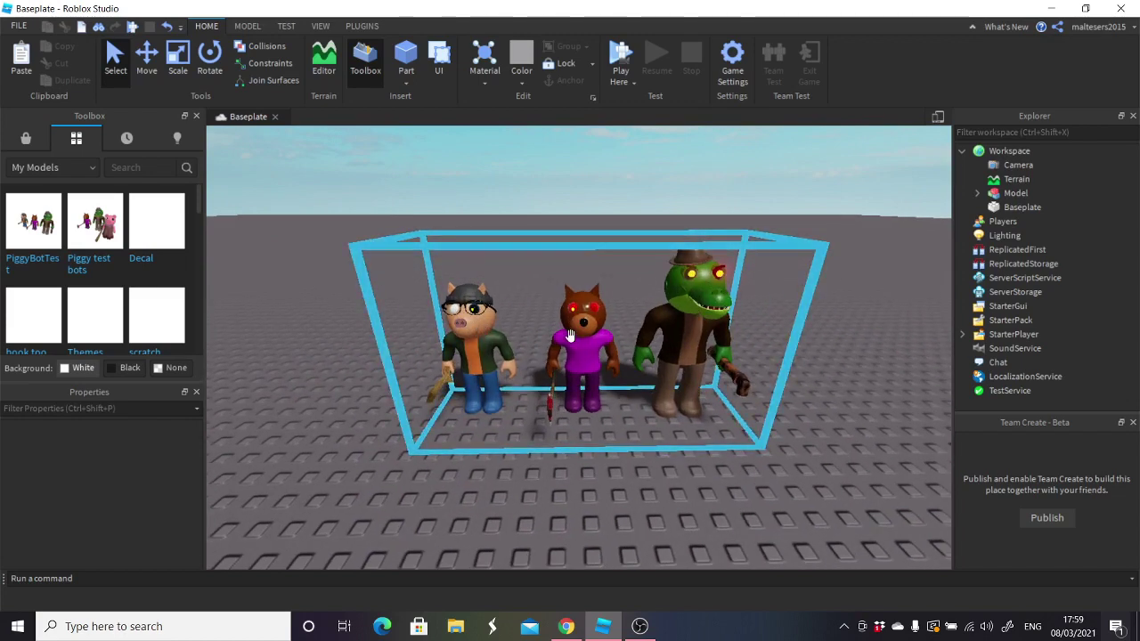
{"action": "right_click_drag", "start_coordinate": [570, 335], "coordinate": [618, 325]}
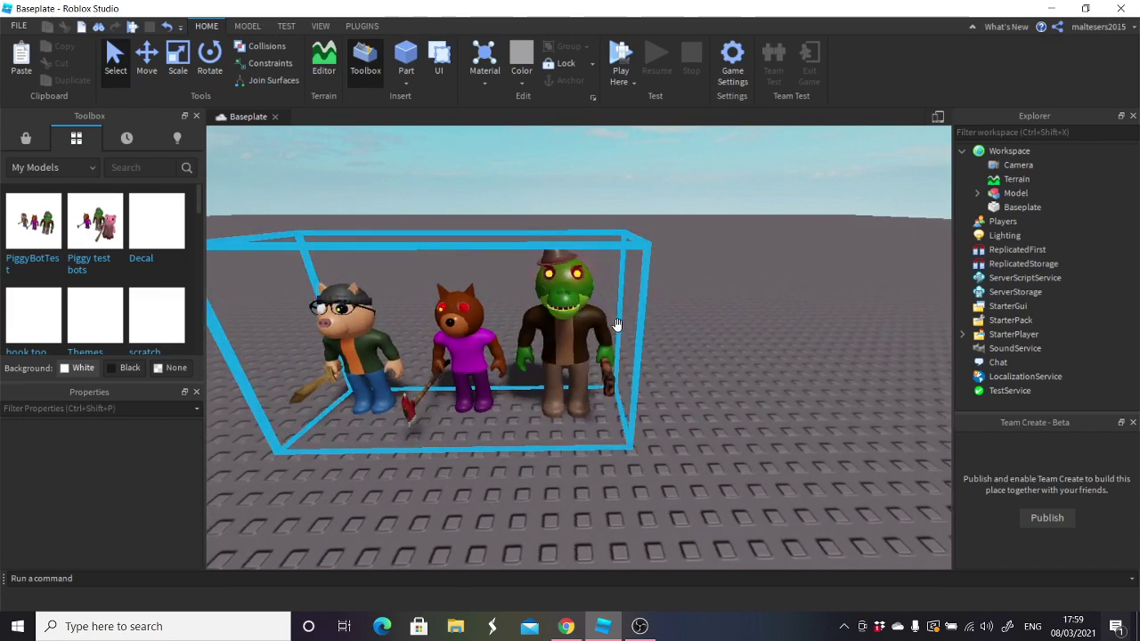
{"action": "scroll", "coordinate": [617, 324], "scroll_direction": "down", "scroll_amount": 4}
{"action": "left_click", "coordinate": [657, 332]}
{"action": "scroll", "coordinate": [729, 353], "scroll_direction": "up", "scroll_amount": 4}
{"action": "scroll", "coordinate": [730, 354], "scroll_direction": "down", "scroll_amount": 1}
{"action": "left_click", "coordinate": [730, 354]}
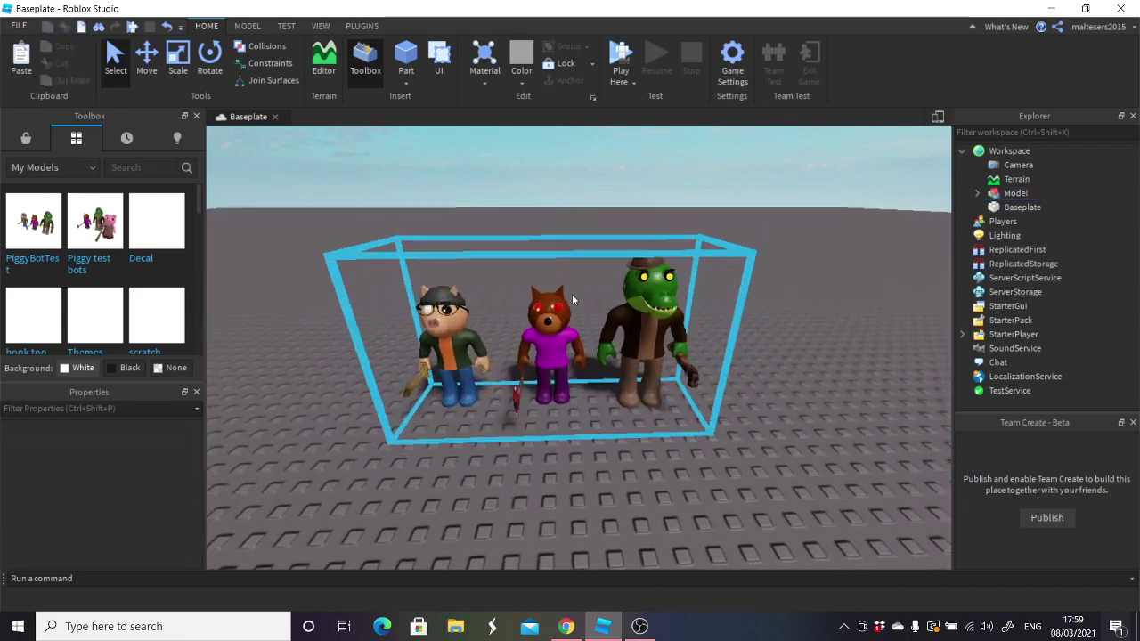
{"action": "scroll", "coordinate": [573, 300], "scroll_direction": "down", "scroll_amount": 2}
{"action": "left_click", "coordinate": [713, 344]}
{"action": "scroll", "coordinate": [715, 345], "scroll_direction": "down", "scroll_amount": 1}
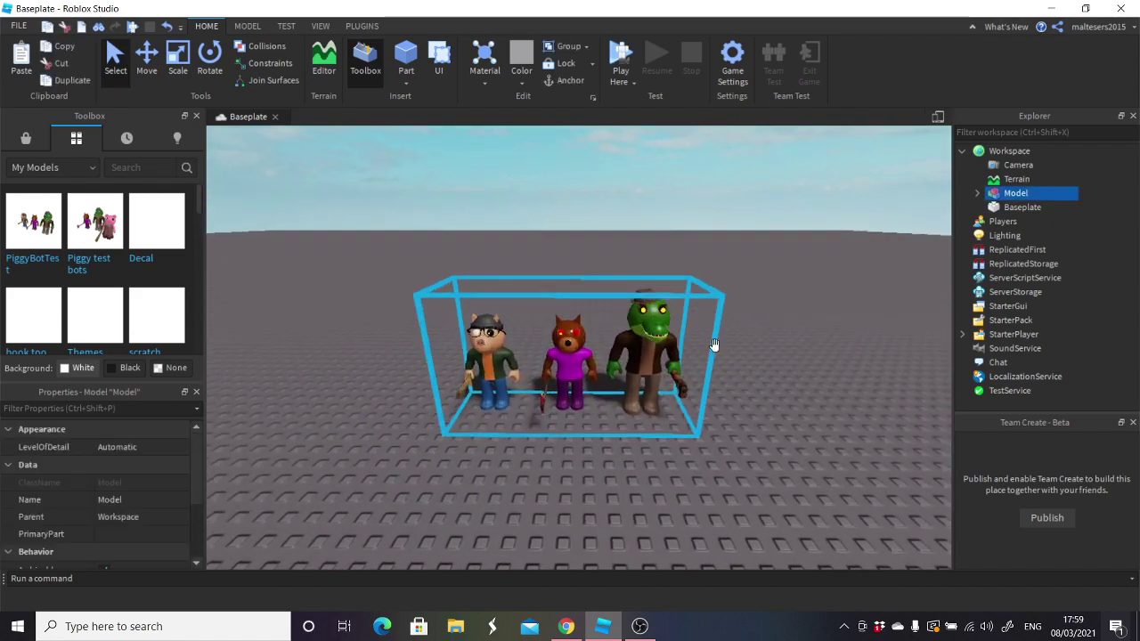
{"action": "scroll", "coordinate": [714, 344], "scroll_direction": "down", "scroll_amount": 2}
{"action": "left_click", "coordinate": [693, 341]}
{"action": "scroll", "coordinate": [693, 340], "scroll_direction": "up", "scroll_amount": 3}
{"action": "scroll", "coordinate": [689, 339], "scroll_direction": "down", "scroll_amount": 3}
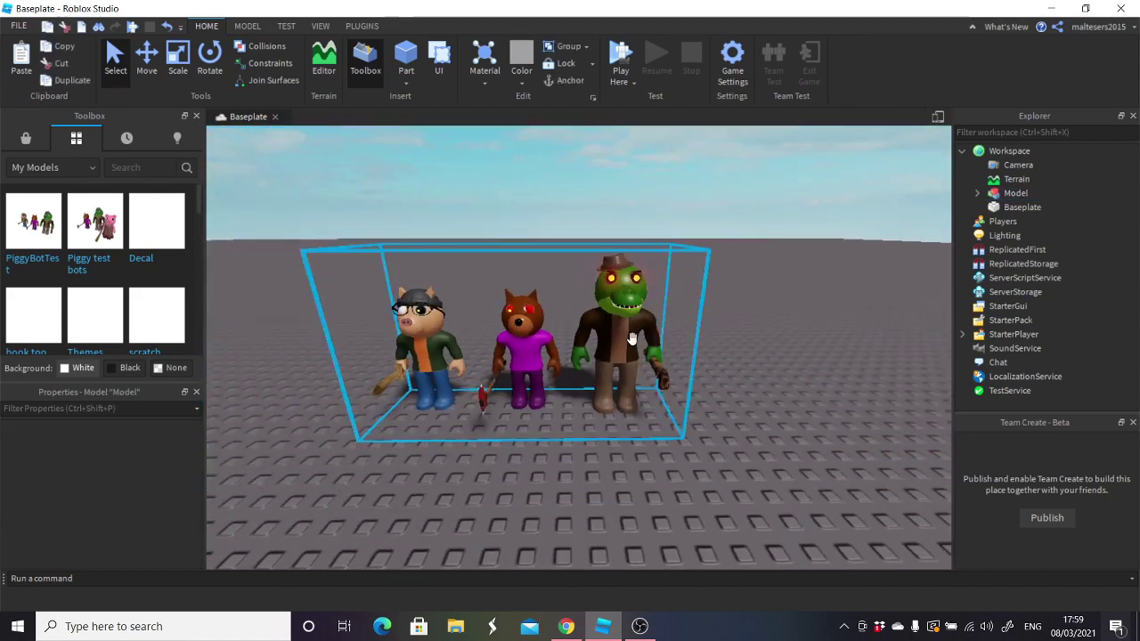
{"action": "left_click", "coordinate": [631, 339]}
- Review the sounds, scripts, bot models and GUI contained in the inserted model's hierarchy
{"action": "left_click", "coordinate": [977, 192]}
{"action": "scroll", "coordinate": [1040, 233], "scroll_direction": "down", "scroll_amount": 5}
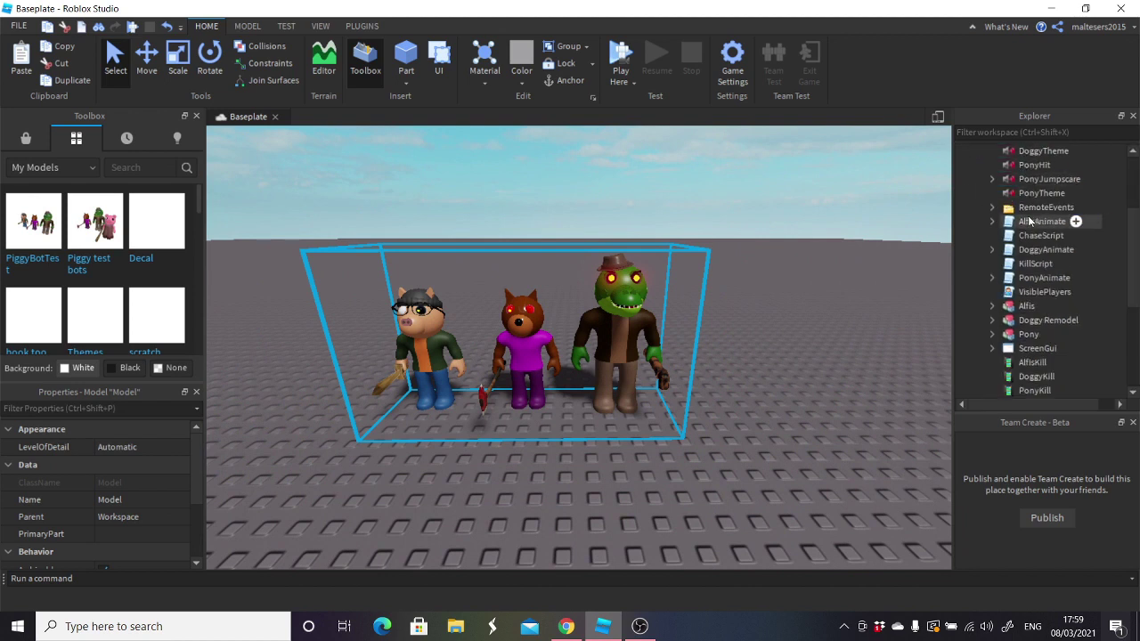
{"action": "scroll", "coordinate": [1040, 233], "scroll_direction": "down", "scroll_amount": 3}
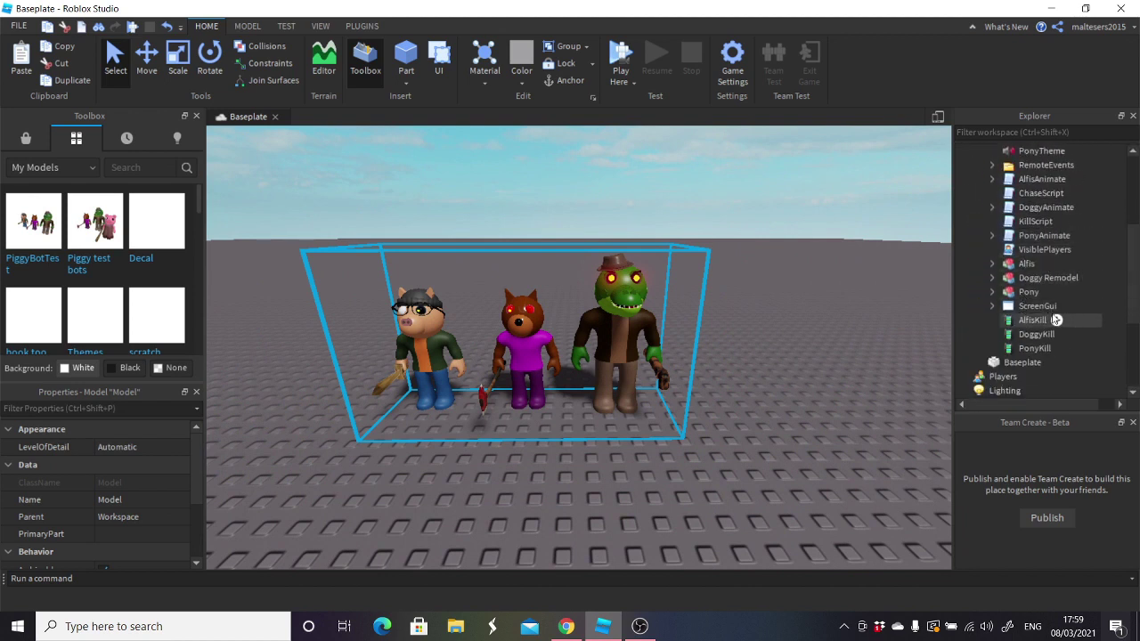
{"action": "scroll", "coordinate": [1047, 320], "scroll_direction": "up", "scroll_amount": 8}
{"action": "left_click", "coordinate": [977, 194]}
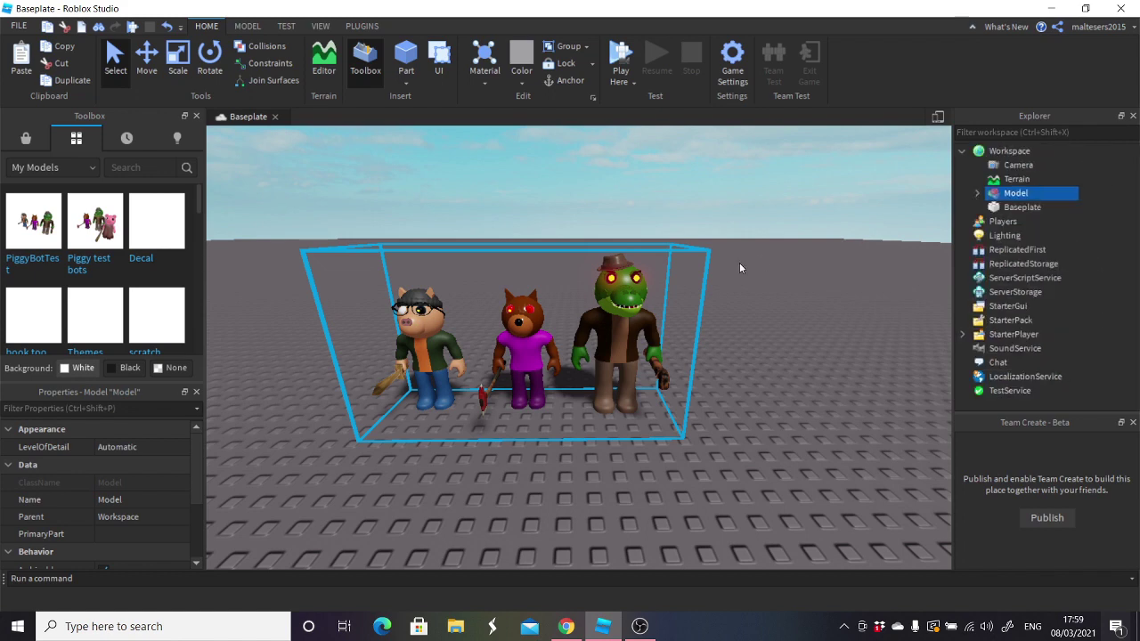
- Ungroup the inserted model so its contents sit directly in Workspace
{"action": "right_click_drag", "start_coordinate": [739, 268], "coordinate": [739, 272]}
{"action": "left_click", "coordinate": [725, 285]}
{"action": "scroll", "coordinate": [725, 285], "scroll_direction": "down", "scroll_amount": 4}
{"action": "scroll", "coordinate": [725, 285], "scroll_direction": "up", "scroll_amount": 5}
{"action": "scroll", "coordinate": [724, 285], "scroll_direction": "down", "scroll_amount": 4}
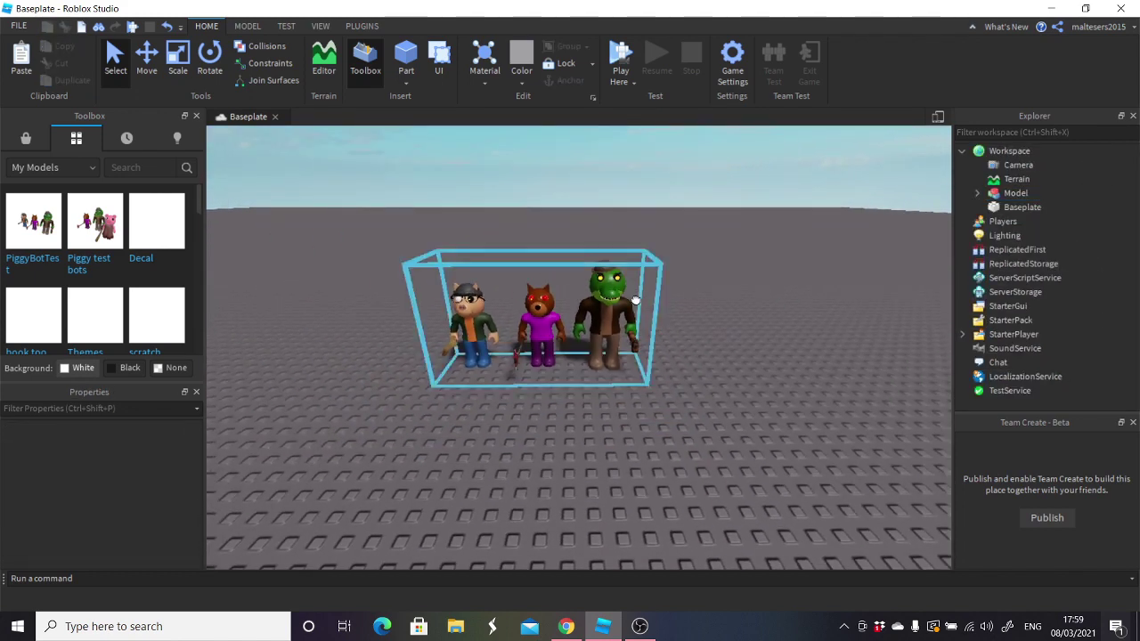
{"action": "left_click", "coordinate": [636, 299]}
{"action": "key", "text": "ctrl+u"}
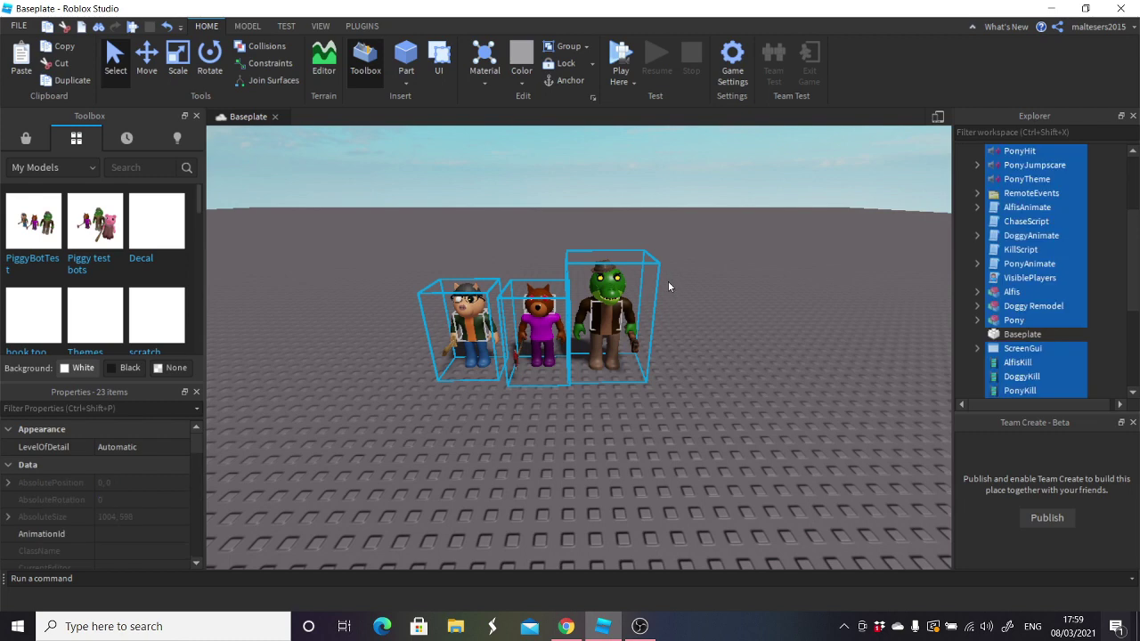
- Move the RemoteEvents folder from Workspace into ReplicatedStorage
{"action": "left_click", "coordinate": [668, 281]}
{"action": "scroll", "coordinate": [1016, 298], "scroll_direction": "up", "scroll_amount": 5}
{"action": "scroll", "coordinate": [1022, 296], "scroll_direction": "down", "scroll_amount": 5}
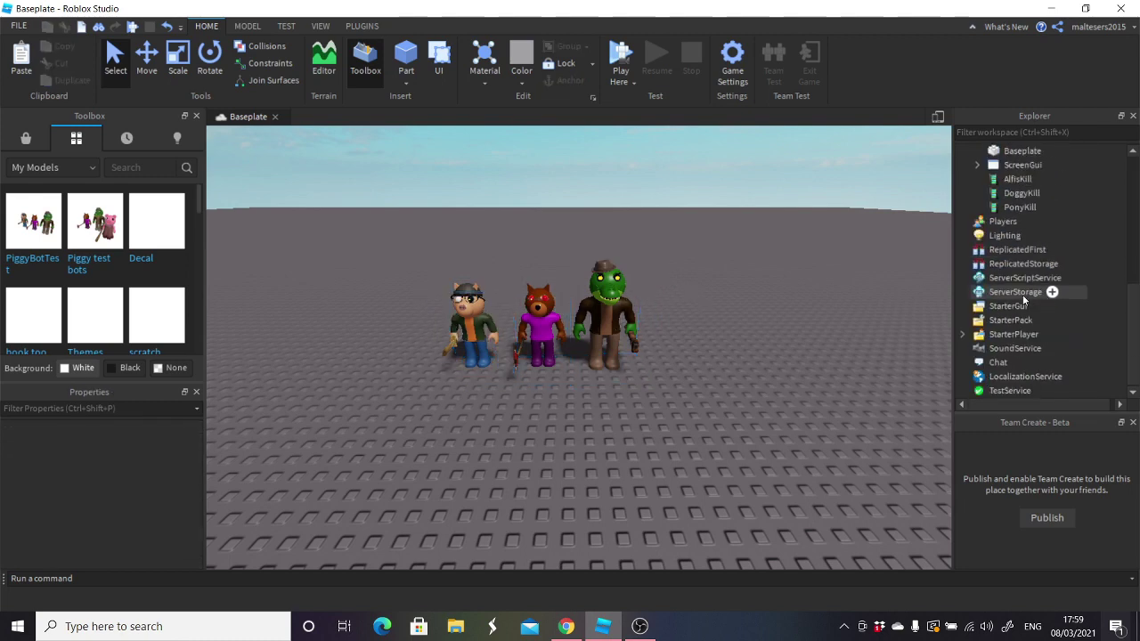
{"action": "scroll", "coordinate": [1024, 294], "scroll_direction": "up", "scroll_amount": 5}
{"action": "scroll", "coordinate": [1024, 278], "scroll_direction": "up", "scroll_amount": 2}
{"action": "scroll", "coordinate": [1020, 276], "scroll_direction": "down", "scroll_amount": 4}
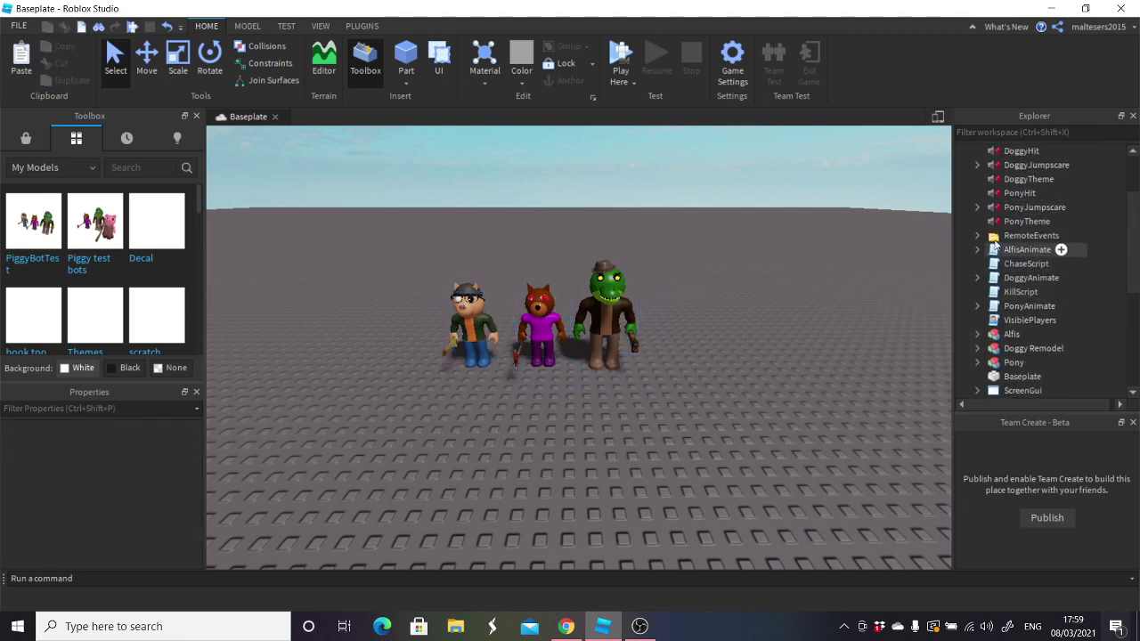
{"action": "left_click", "coordinate": [1038, 236]}
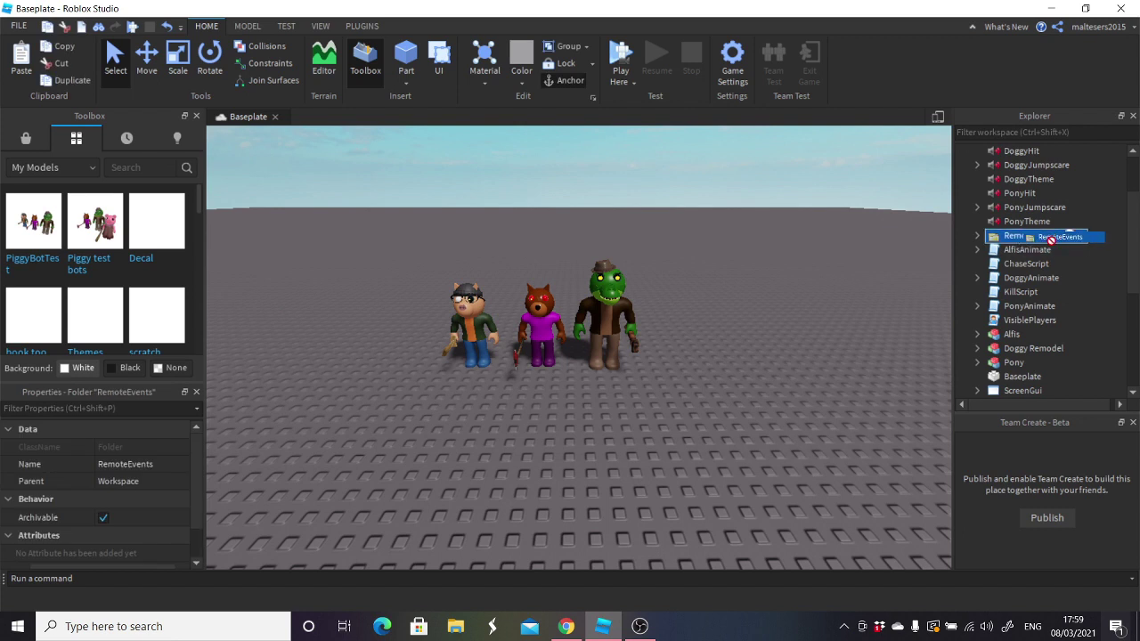
{"action": "scroll", "coordinate": [1048, 258], "scroll_direction": "down", "scroll_amount": 5}
{"action": "left_click_drag", "start_coordinate": [1051, 241], "coordinate": [1046, 273]}
- Move the VisiblePlayers local script from Workspace into StarterPlayerScripts
{"action": "scroll", "coordinate": [1024, 253], "scroll_direction": "up", "scroll_amount": 5}
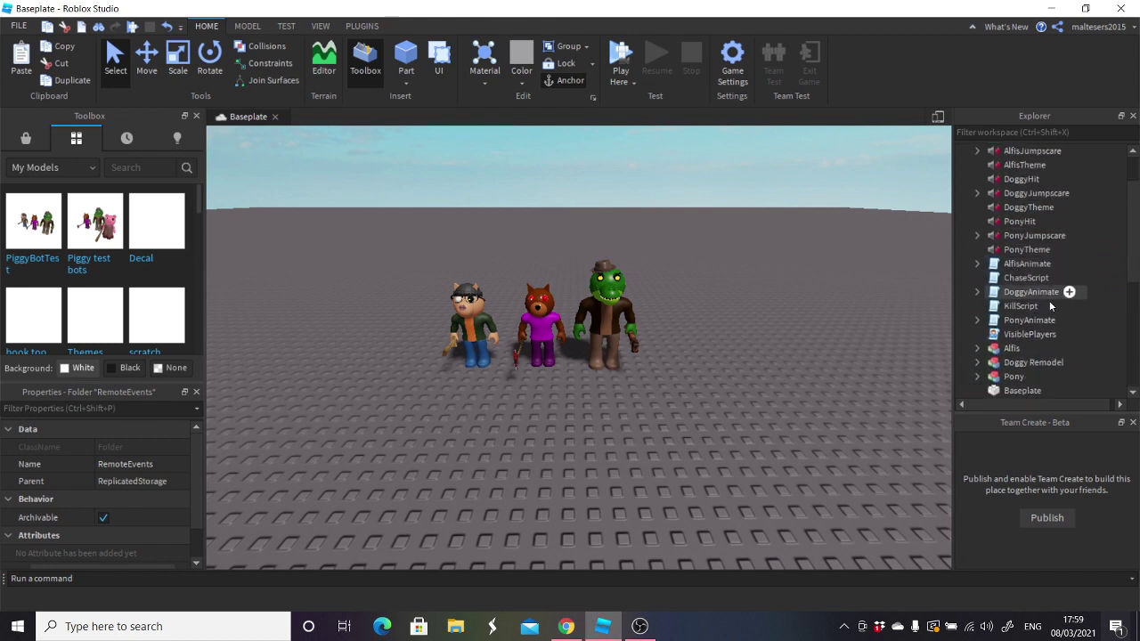
{"action": "mouse_move", "coordinate": [1023, 336]}
{"action": "left_mouse_down"}
{"action": "mouse_move", "coordinate": [1060, 338]}
{"action": "mouse_move", "coordinate": [1026, 338]}
{"action": "left_mouse_up"}
{"action": "scroll", "coordinate": [1033, 337], "scroll_direction": "down", "scroll_amount": 1}
{"action": "scroll", "coordinate": [1060, 338], "scroll_direction": "down", "scroll_amount": 5}
{"action": "scroll", "coordinate": [1020, 330], "scroll_direction": "down", "scroll_amount": 1}
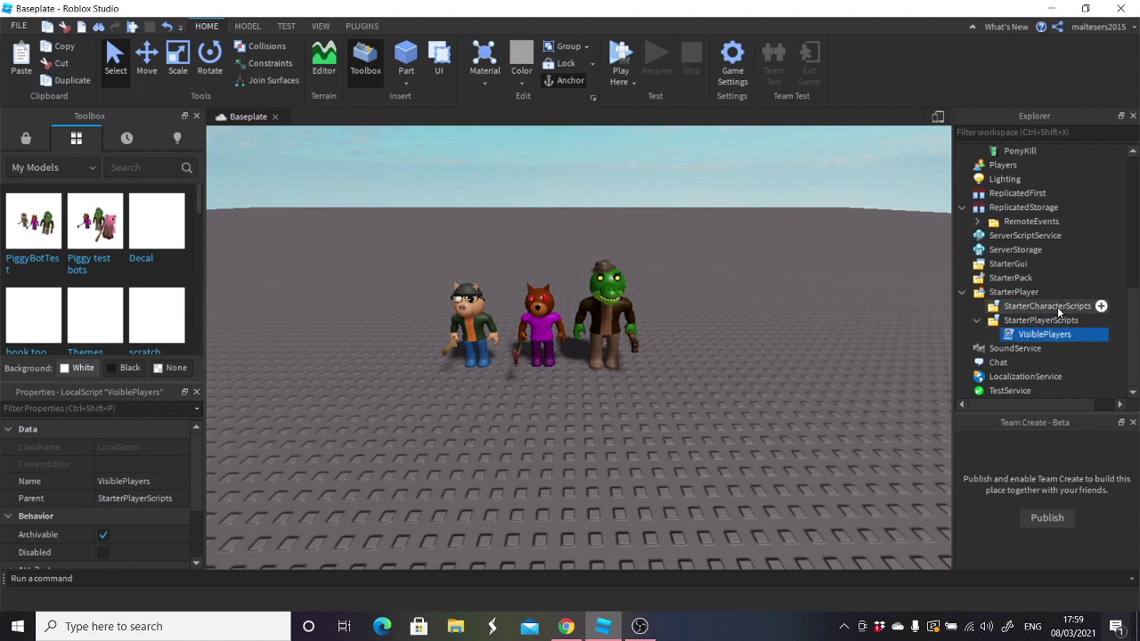
- Move the ScreenGui from Workspace into StarterGui and collapse StarterGui
{"action": "scroll", "coordinate": [1042, 315], "scroll_direction": "up", "scroll_amount": 6}
{"action": "scroll", "coordinate": [1040, 315], "scroll_direction": "up", "scroll_amount": 2}
{"action": "scroll", "coordinate": [1041, 313], "scroll_direction": "down", "scroll_amount": 2}
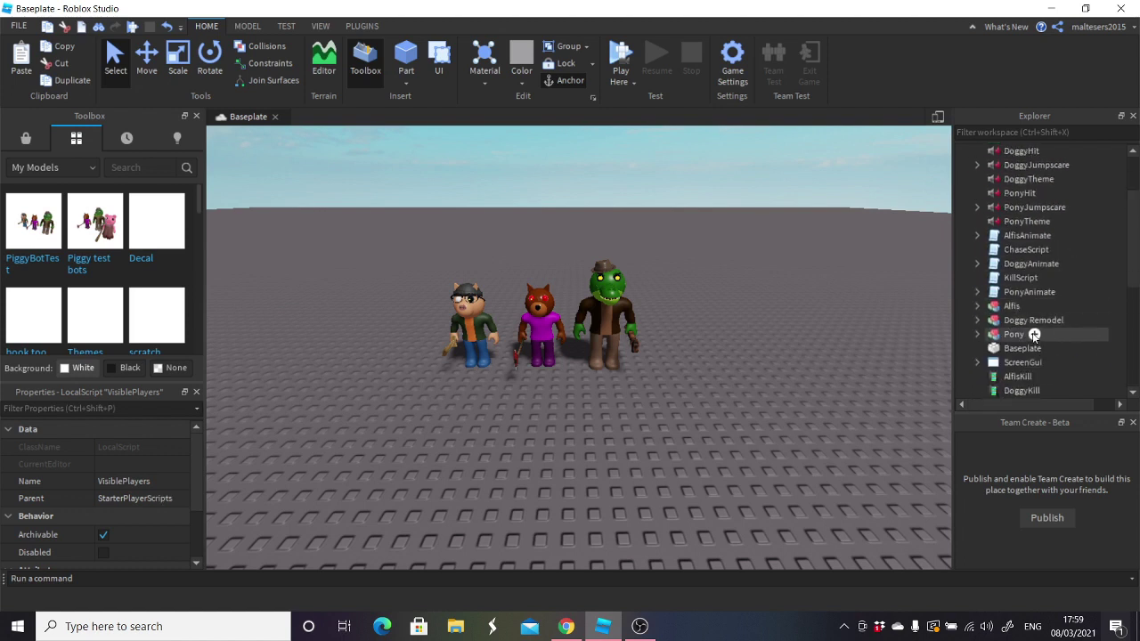
{"action": "scroll", "coordinate": [1034, 329], "scroll_direction": "down", "scroll_amount": 2}
{"action": "mouse_move", "coordinate": [1023, 278]}
{"action": "left_mouse_down"}
{"action": "mouse_move", "coordinate": [1091, 303]}
{"action": "mouse_move", "coordinate": [1078, 333]}
{"action": "mouse_move", "coordinate": [1030, 318]}
{"action": "mouse_move", "coordinate": [1005, 287]}
{"action": "mouse_move", "coordinate": [1004, 261]}
{"action": "mouse_move", "coordinate": [1005, 275]}
{"action": "left_mouse_up"}
{"action": "scroll", "coordinate": [1033, 284], "scroll_direction": "down", "scroll_amount": 4}
{"action": "left_click", "coordinate": [1005, 267]}
{"action": "scroll", "coordinate": [1011, 272], "scroll_direction": "up", "scroll_amount": 5}
{"action": "scroll", "coordinate": [1007, 267], "scroll_direction": "down", "scroll_amount": 5}
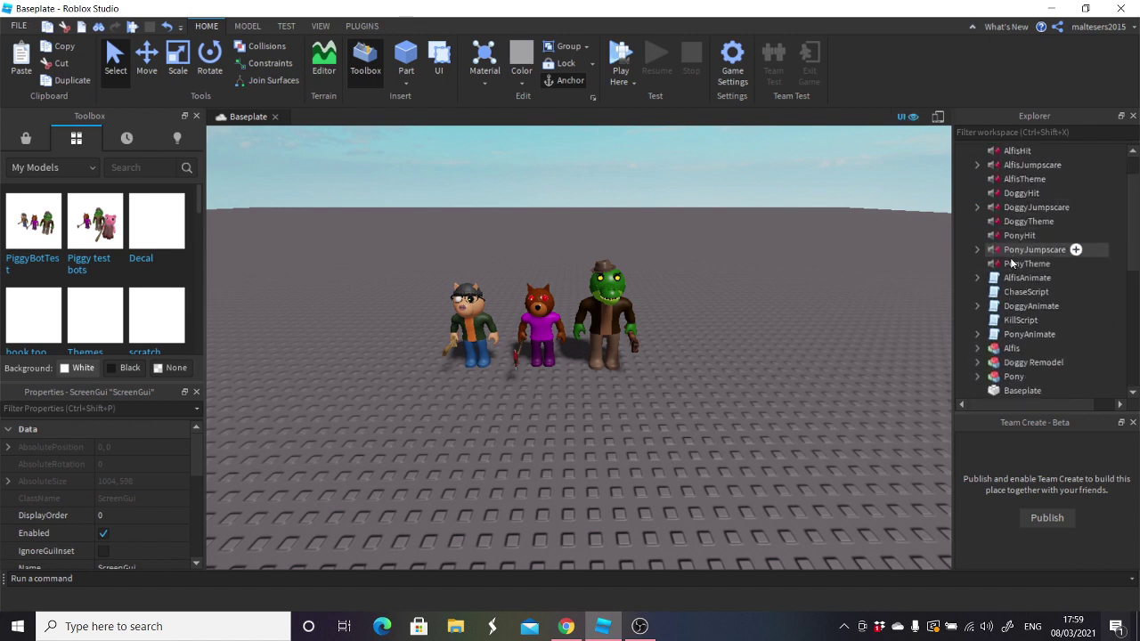
{"action": "left_click", "coordinate": [963, 293]}
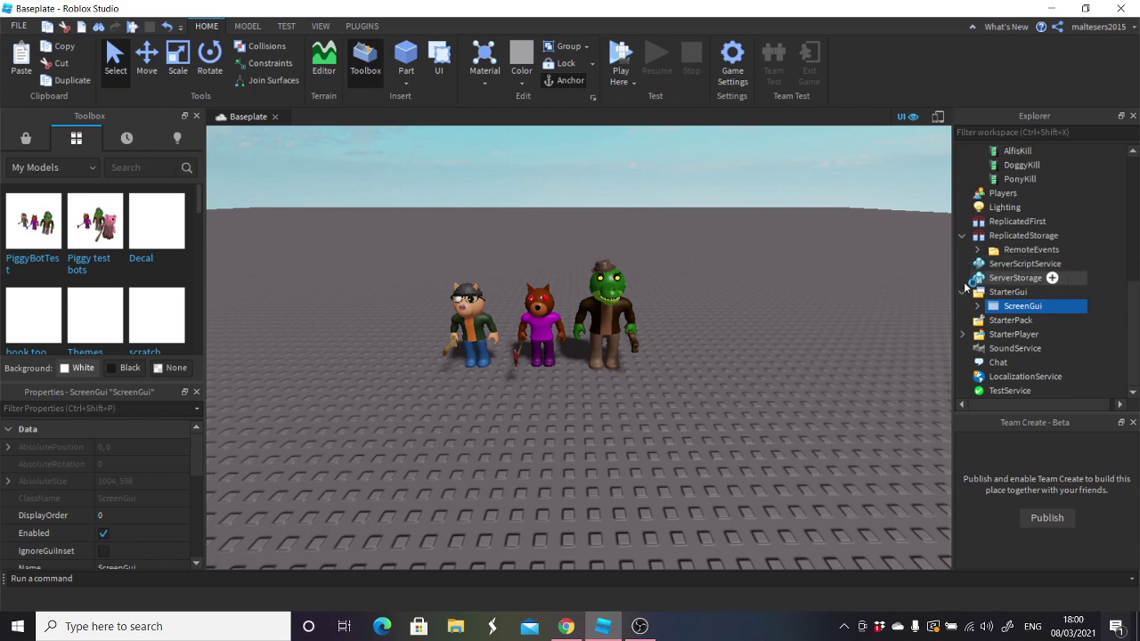
{"action": "left_click", "coordinate": [966, 292]}
{"action": "scroll", "coordinate": [989, 276], "scroll_direction": "up", "scroll_amount": 6}
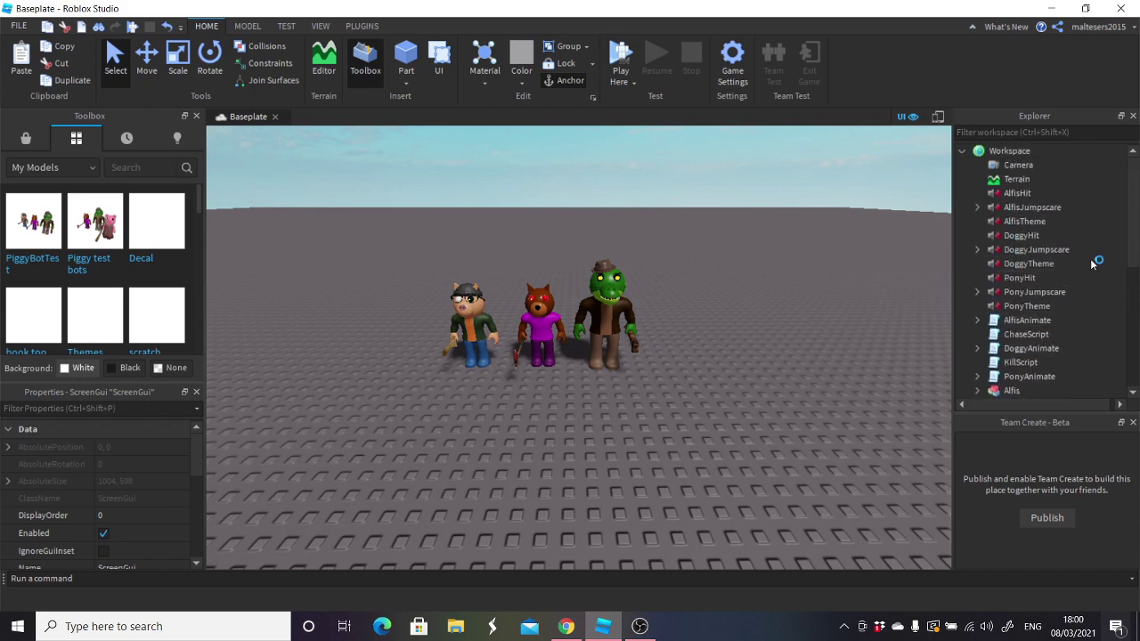
- Move the Pony bot across the baseplate, away from the other two bots
{"action": "scroll", "coordinate": [754, 272], "scroll_direction": "down", "scroll_amount": 3}
{"action": "left_click", "coordinate": [604, 294]}
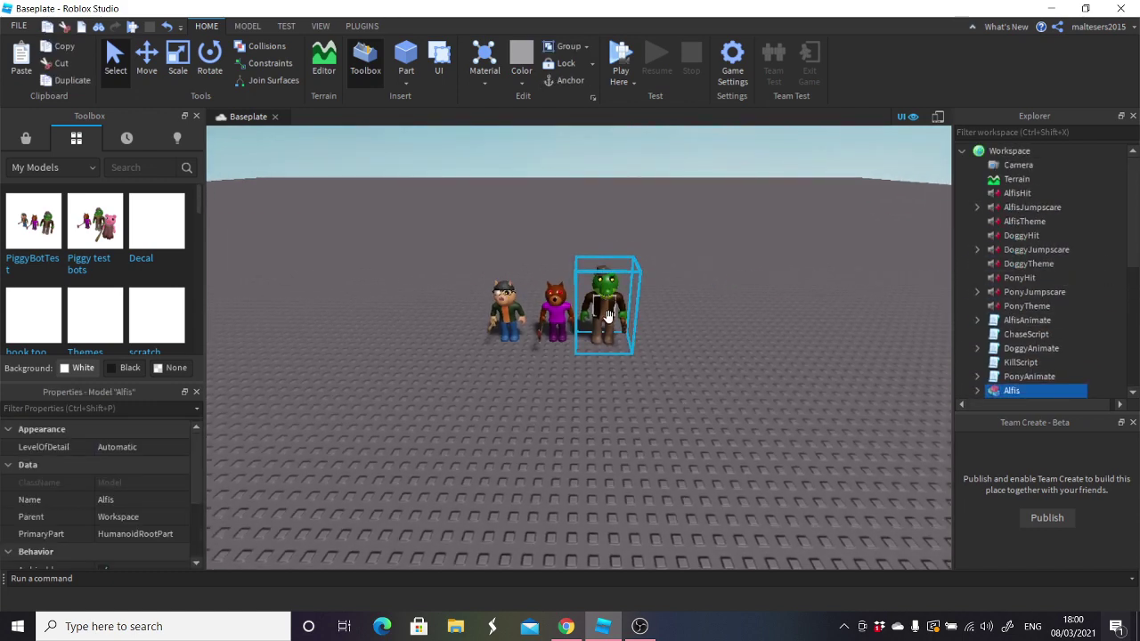
{"action": "left_click", "coordinate": [510, 318], "text": "ctrl"}
{"action": "key", "text": "a"}
{"action": "left_click_drag", "start_coordinate": [510, 318], "coordinate": [482, 357]}
- Examine the separated Pony bot up close from the front
{"action": "left_click", "coordinate": [608, 372]}
{"action": "scroll", "coordinate": [607, 372], "scroll_direction": "up", "scroll_amount": 4}
{"action": "right_click_drag", "start_coordinate": [608, 373], "coordinate": [602, 374]}
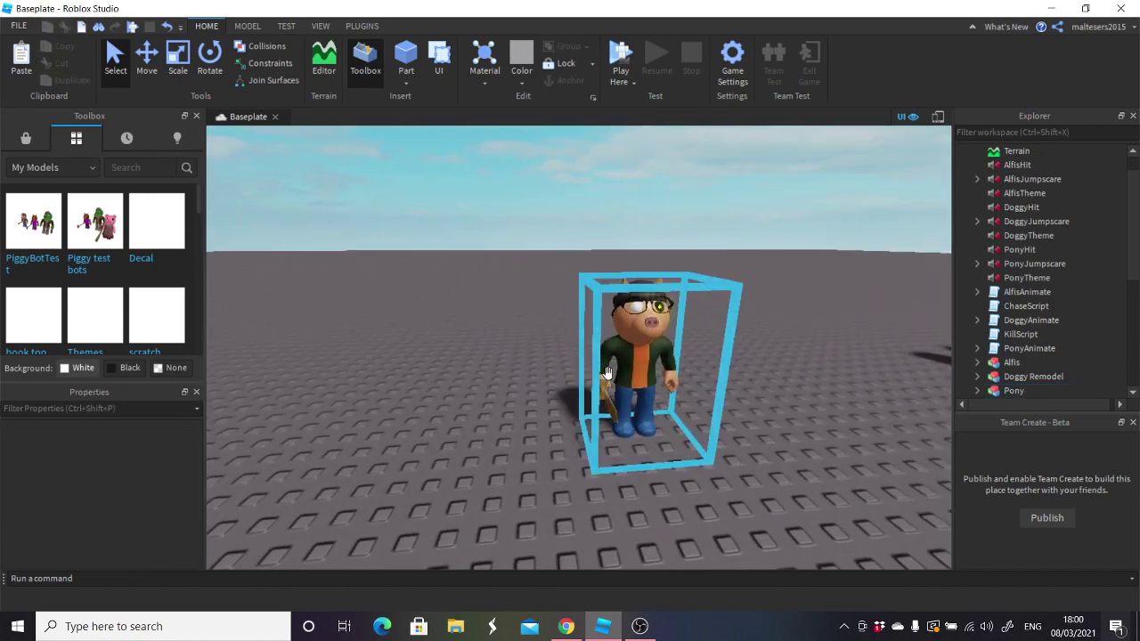
{"action": "scroll", "coordinate": [602, 374], "scroll_direction": "up", "scroll_amount": 3}
{"action": "left_click", "coordinate": [603, 373]}
{"action": "scroll", "coordinate": [653, 355], "scroll_direction": "down", "scroll_amount": 3}
{"action": "left_click", "coordinate": [685, 353]}
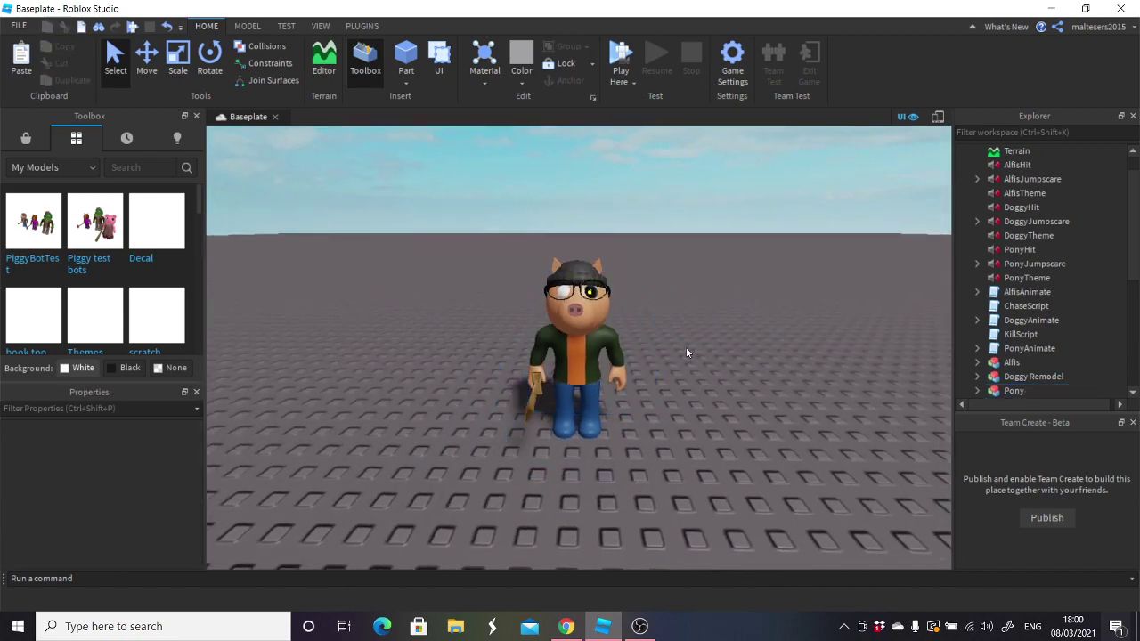
{"action": "scroll", "coordinate": [685, 353], "scroll_direction": "down", "scroll_amount": 2}
{"action": "scroll", "coordinate": [685, 352], "scroll_direction": "up", "scroll_amount": 3}
{"action": "left_click", "coordinate": [648, 337]}
{"action": "scroll", "coordinate": [648, 336], "scroll_direction": "down", "scroll_amount": 3}
{"action": "scroll", "coordinate": [650, 342], "scroll_direction": "up", "scroll_amount": 3}
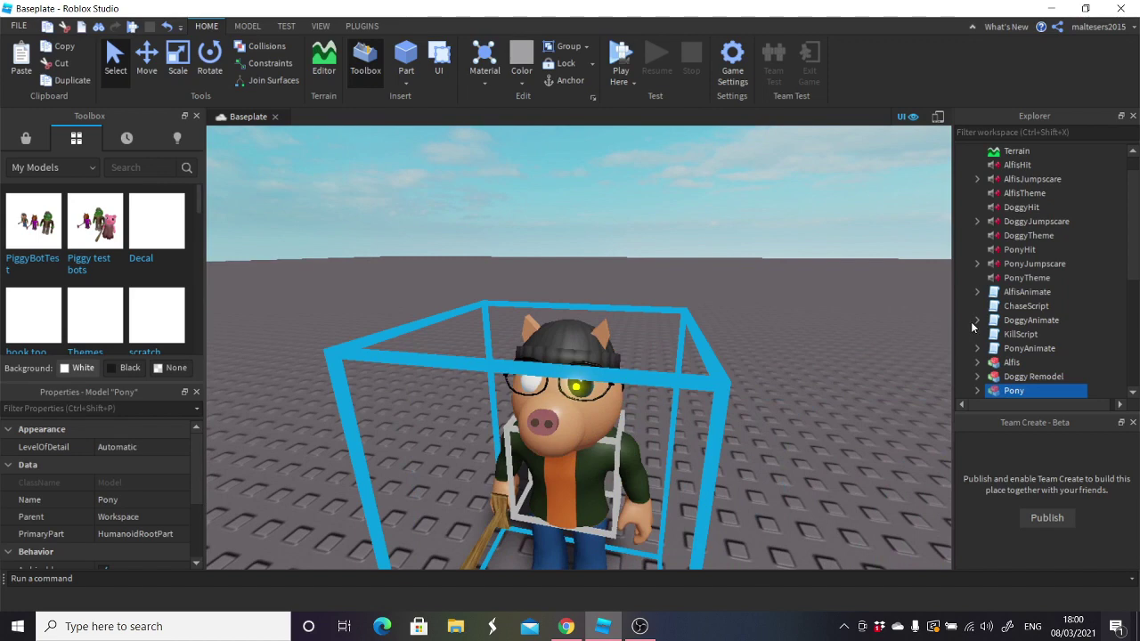
- Expand the Pony model and check the PonyHit, PonyJumpscare and PonyTheme sounds in Workspace
{"action": "scroll", "coordinate": [984, 347], "scroll_direction": "down", "scroll_amount": 3}
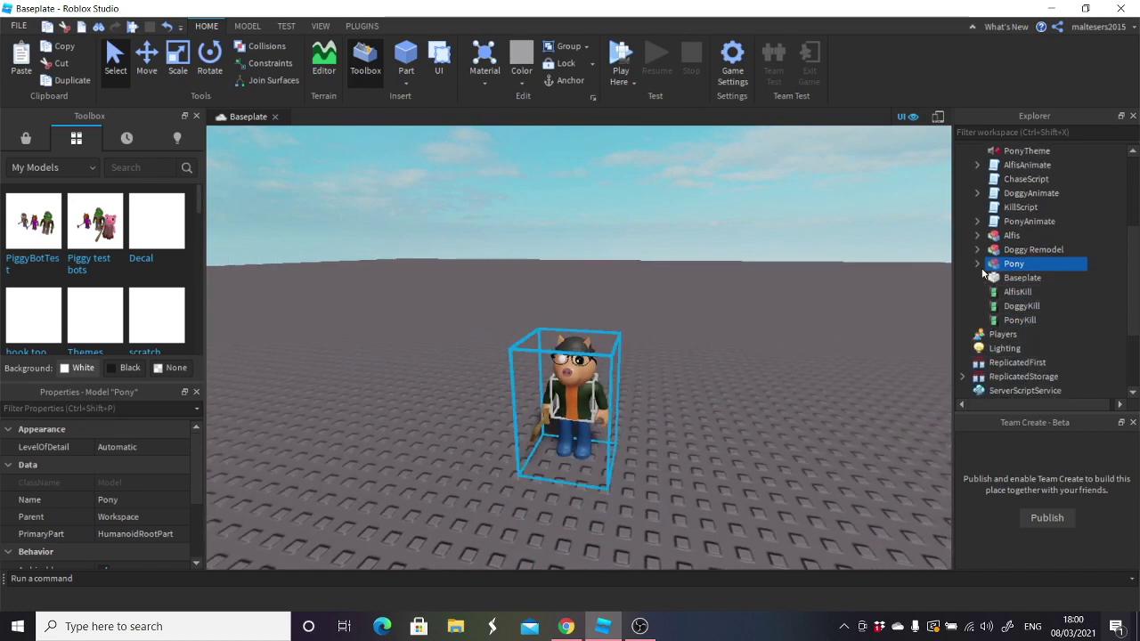
{"action": "left_click", "coordinate": [978, 264]}
{"action": "scroll", "coordinate": [1015, 239], "scroll_direction": "up", "scroll_amount": 4}
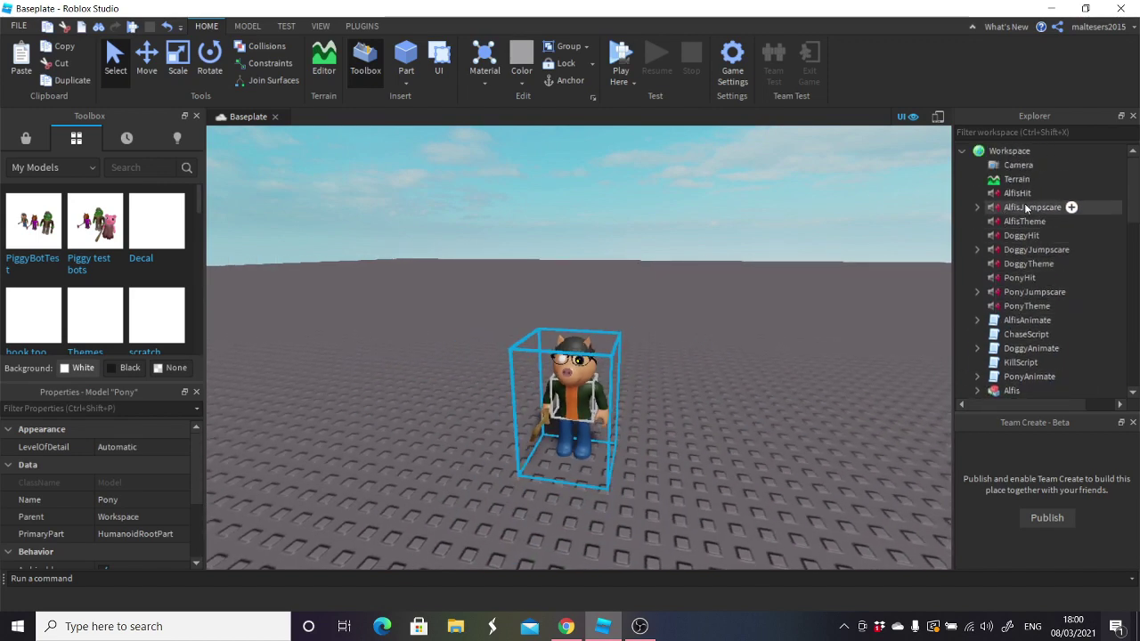
{"action": "left_click", "coordinate": [1023, 277]}
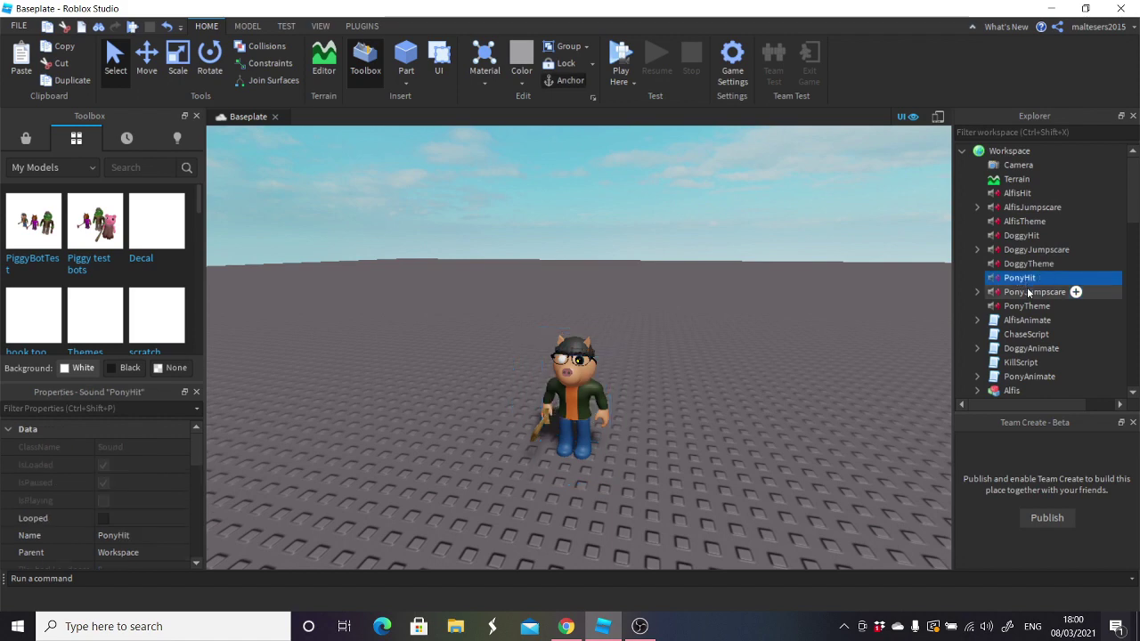
{"action": "left_click", "coordinate": [1042, 293]}
{"action": "left_click", "coordinate": [1033, 305]}
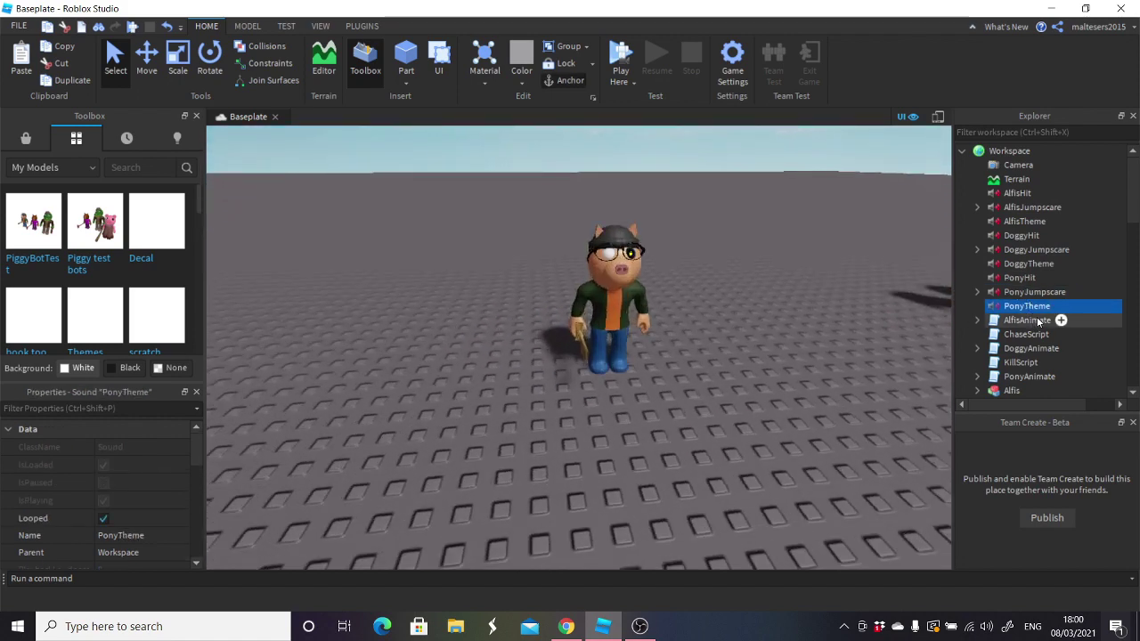
- Move the PonyAnimate script from Workspace into the Pony model
{"action": "scroll", "coordinate": [1060, 320], "scroll_direction": "down", "scroll_amount": 1}
{"action": "left_click", "coordinate": [1022, 335]}
{"action": "scroll", "coordinate": [1023, 337], "scroll_direction": "down", "scroll_amount": 2}
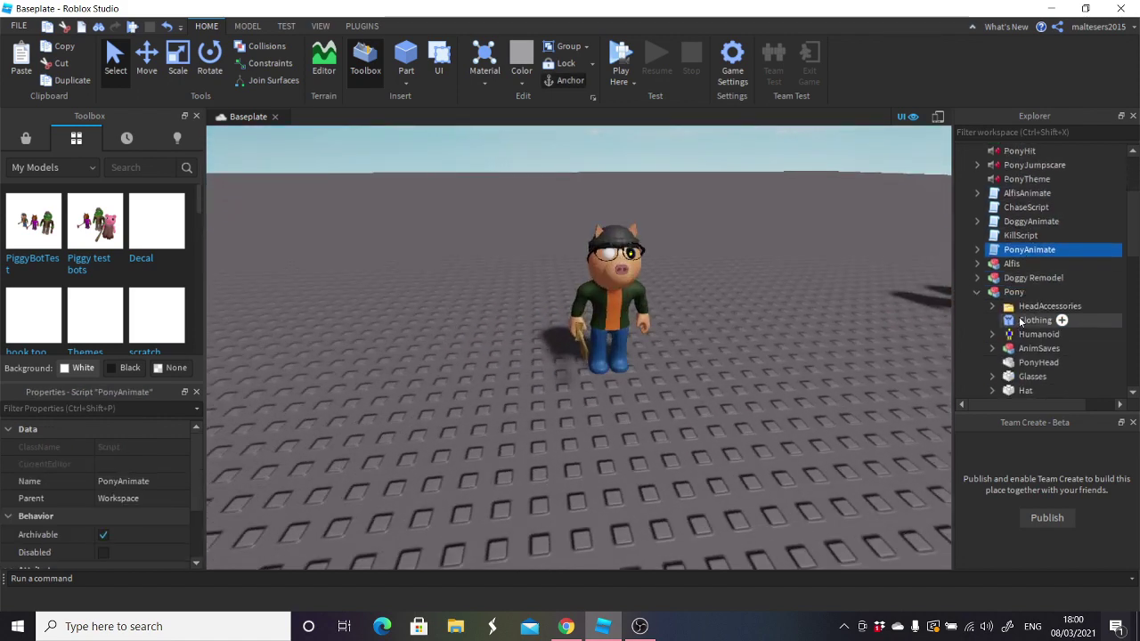
{"action": "left_click_drag", "start_coordinate": [1030, 252], "coordinate": [1074, 195]}
{"action": "right_click_drag", "start_coordinate": [739, 287], "coordinate": [729, 305]}
{"action": "scroll", "coordinate": [729, 305], "scroll_direction": "up", "scroll_amount": 3}
{"action": "left_click", "coordinate": [726, 308]}
{"action": "scroll", "coordinate": [723, 321], "scroll_direction": "down", "scroll_amount": 2}
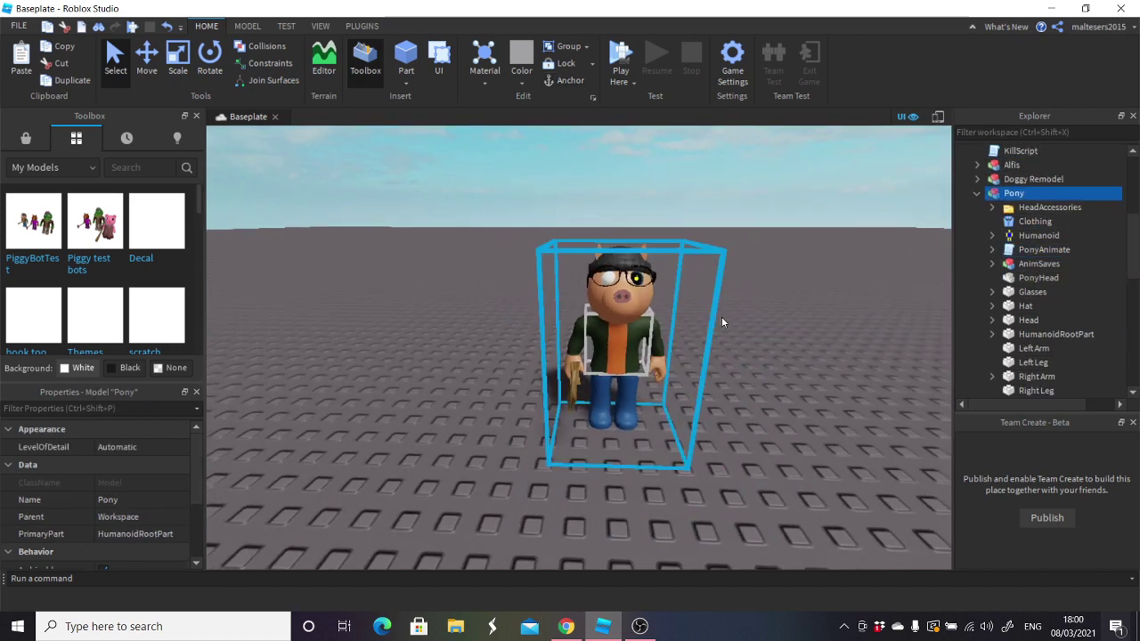
{"action": "scroll", "coordinate": [722, 322], "scroll_direction": "up", "scroll_amount": 2}
{"action": "scroll", "coordinate": [704, 331], "scroll_direction": "down", "scroll_amount": 3}
{"action": "left_click", "coordinate": [652, 316]}
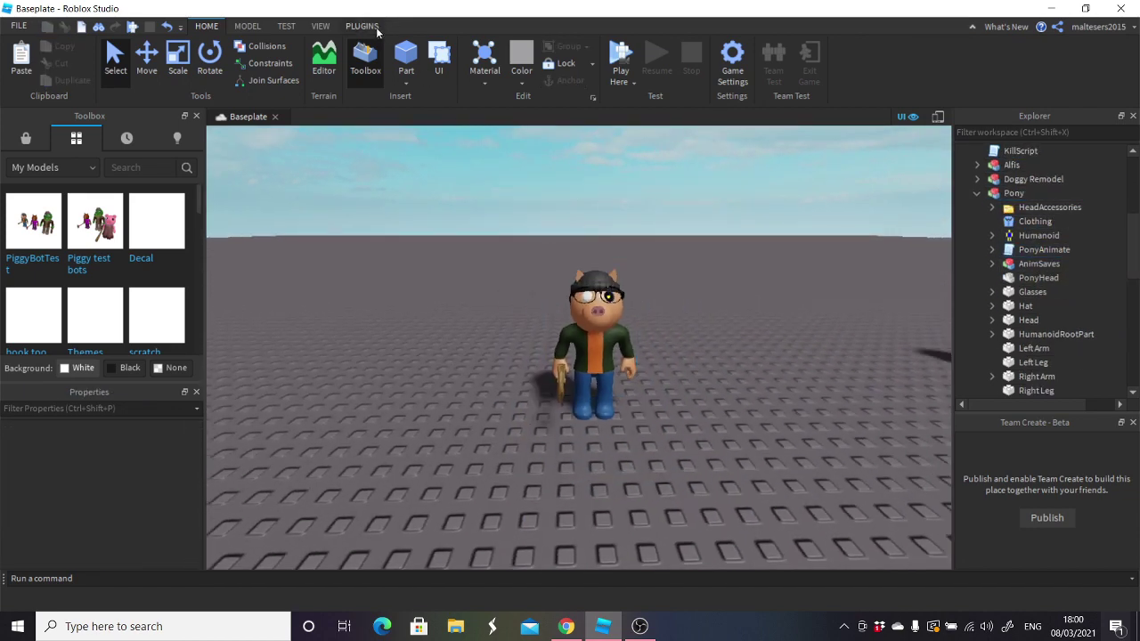
- Open the Pony bot in the Animation Editor and play its Killing animation
{"action": "left_click", "coordinate": [361, 26]}
{"action": "left_click", "coordinate": [547, 62]}
{"action": "left_click", "coordinate": [589, 410]}
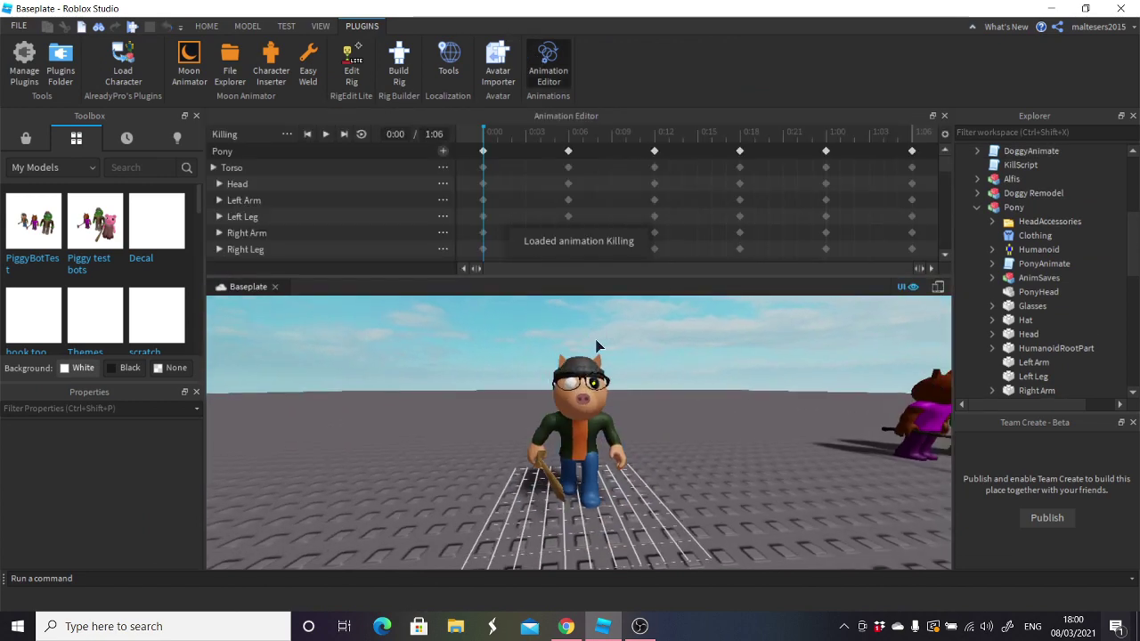
{"action": "left_click", "coordinate": [327, 136]}
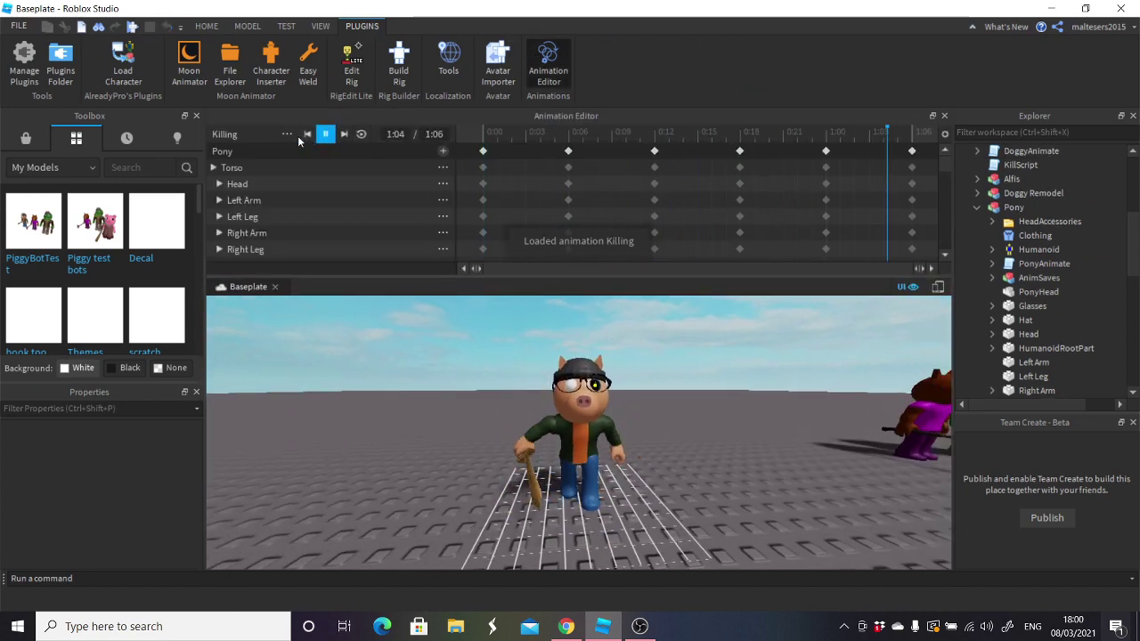
- Preview the Pony bot's Idle and Running animations and close the Animation Editor
{"action": "left_click", "coordinate": [287, 134]}
{"action": "mouse_move", "coordinate": [322, 145]}
{"action": "left_click", "coordinate": [459, 167]}
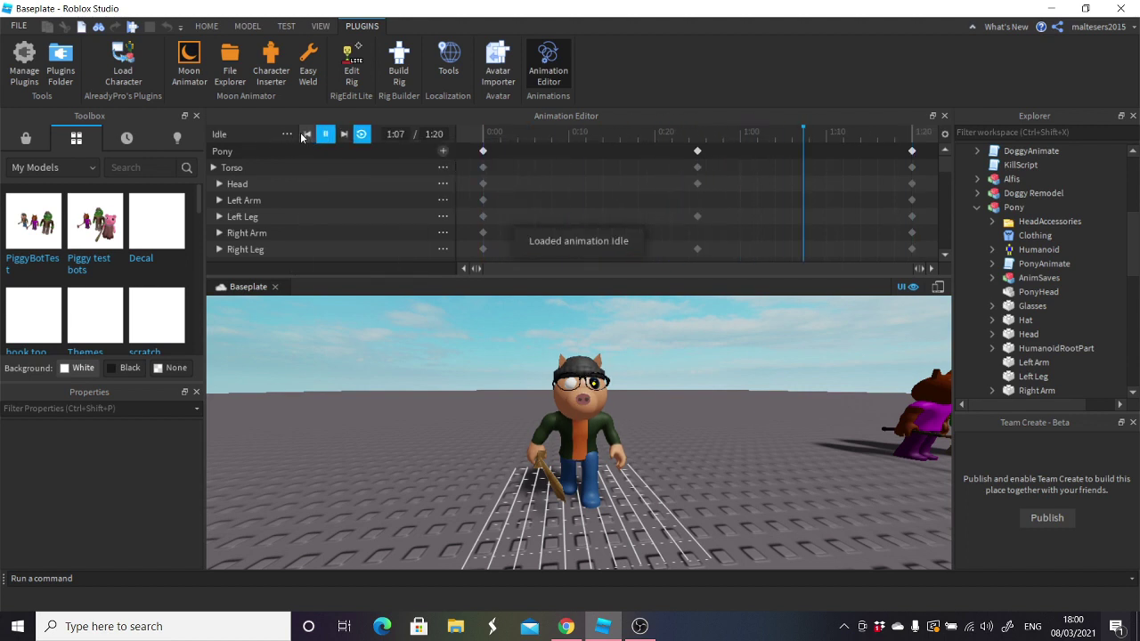
{"action": "left_click", "coordinate": [294, 136]}
{"action": "left_click", "coordinate": [359, 134]}
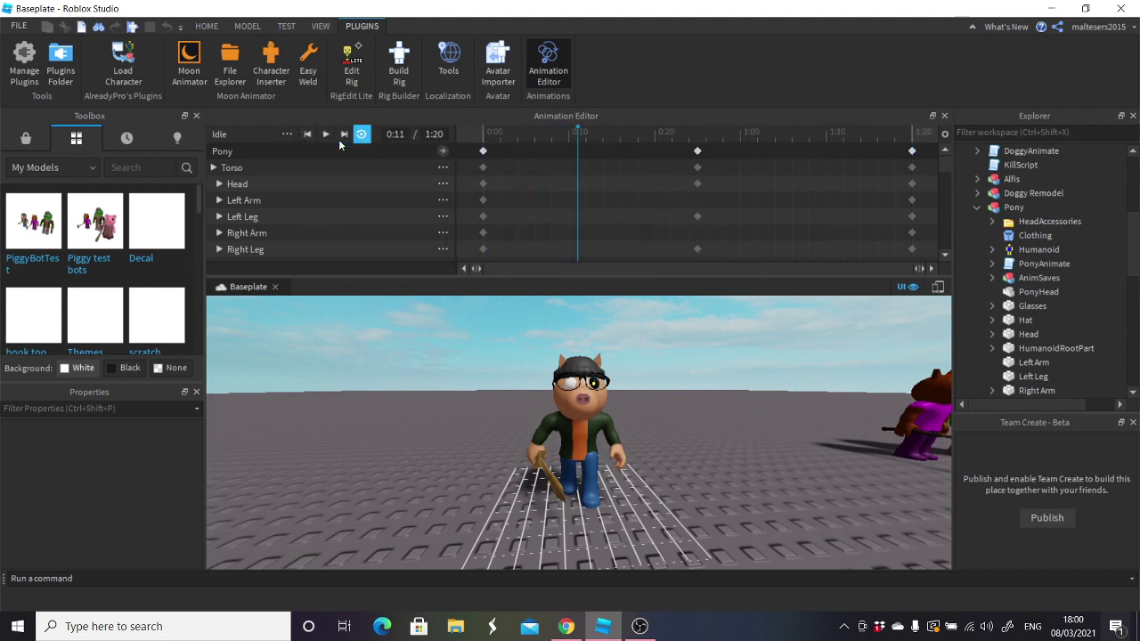
{"action": "left_click", "coordinate": [287, 134]}
{"action": "mouse_move", "coordinate": [323, 144]}
{"action": "left_click", "coordinate": [483, 169]}
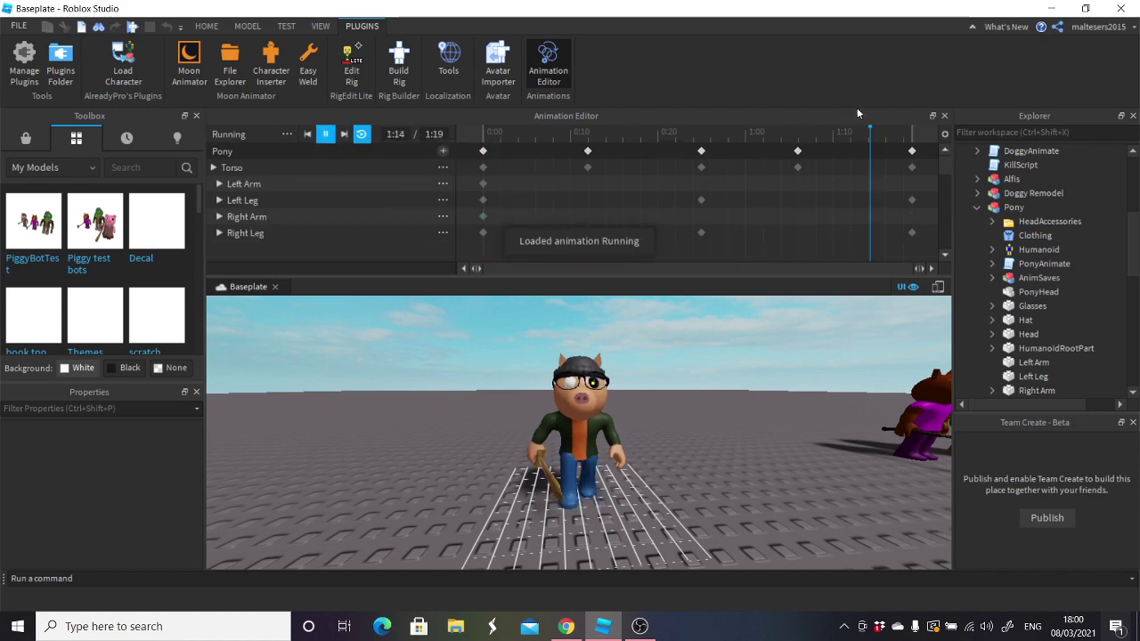
{"action": "left_click", "coordinate": [943, 115]}
- Check the animation entries inside the Pony model's PonyAnimate script, leaving the script collapsed
{"action": "left_click", "coordinate": [601, 348]}
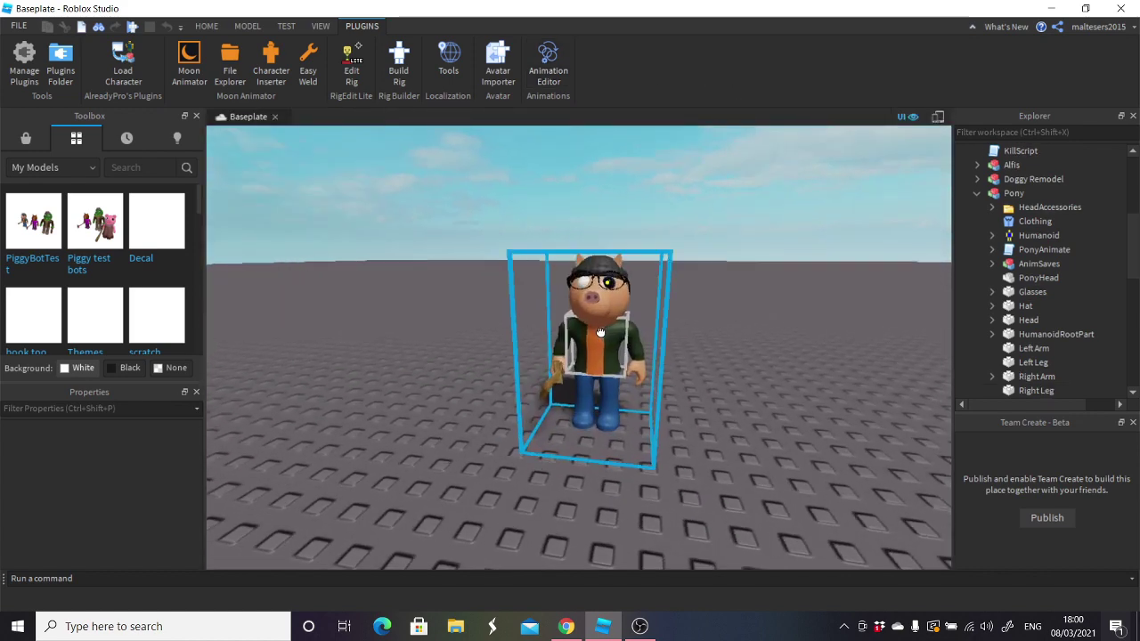
{"action": "right_click_drag", "start_coordinate": [605, 332], "coordinate": [599, 345]}
{"action": "left_click", "coordinate": [659, 327]}
{"action": "right_click_drag", "start_coordinate": [662, 325], "coordinate": [623, 325]}
{"action": "scroll", "coordinate": [665, 326], "scroll_direction": "up", "scroll_amount": 5}
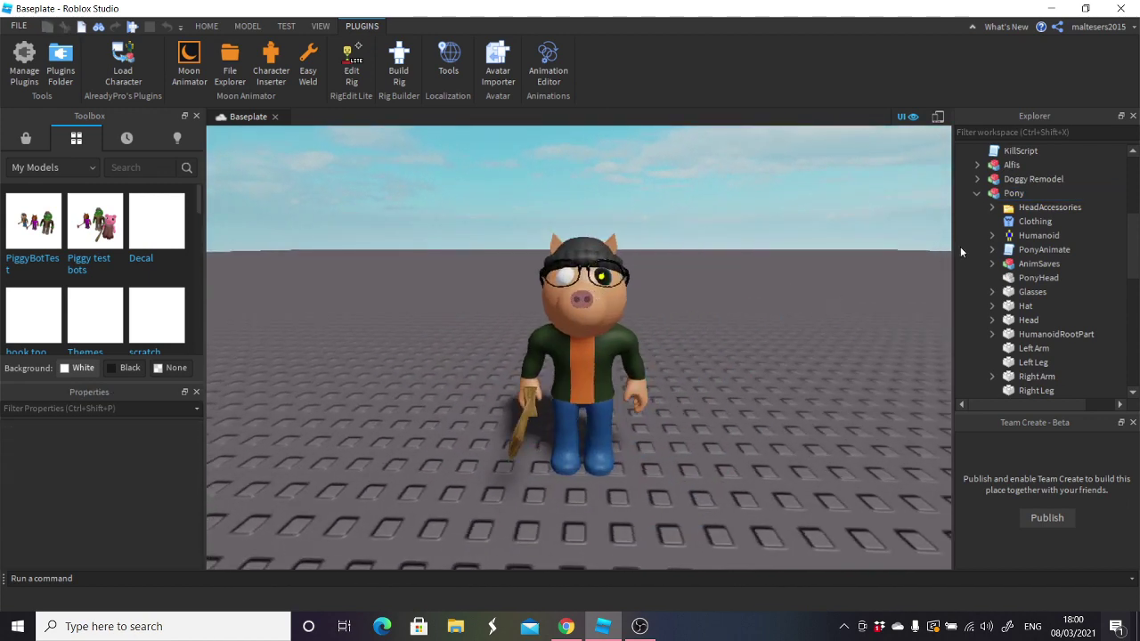
{"action": "left_click", "coordinate": [993, 251]}
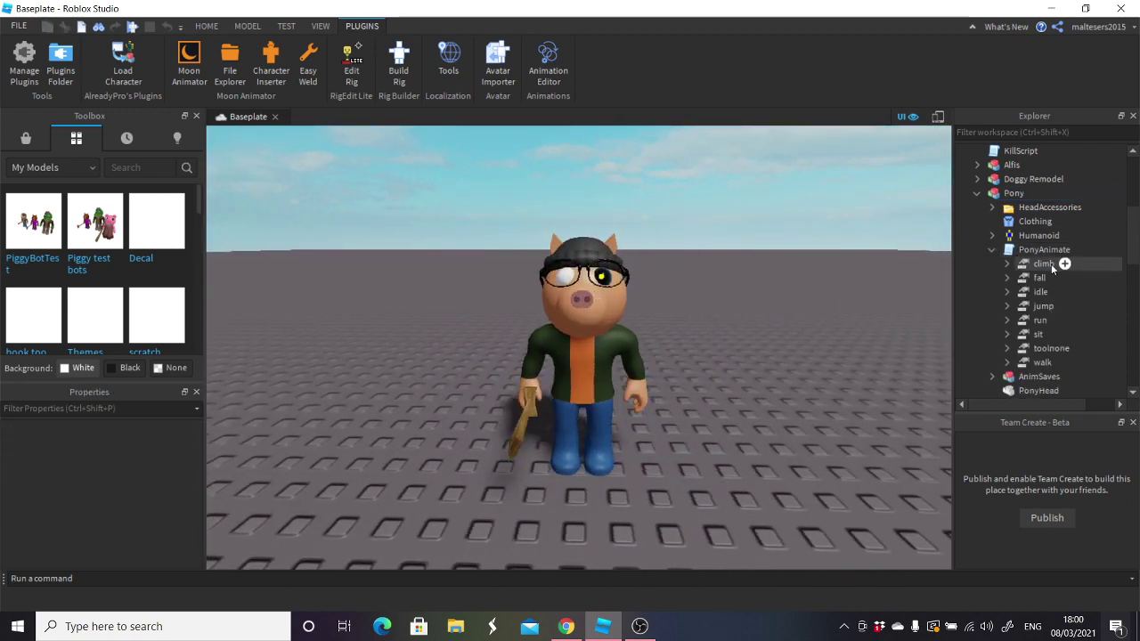
{"action": "left_click", "coordinate": [993, 251]}
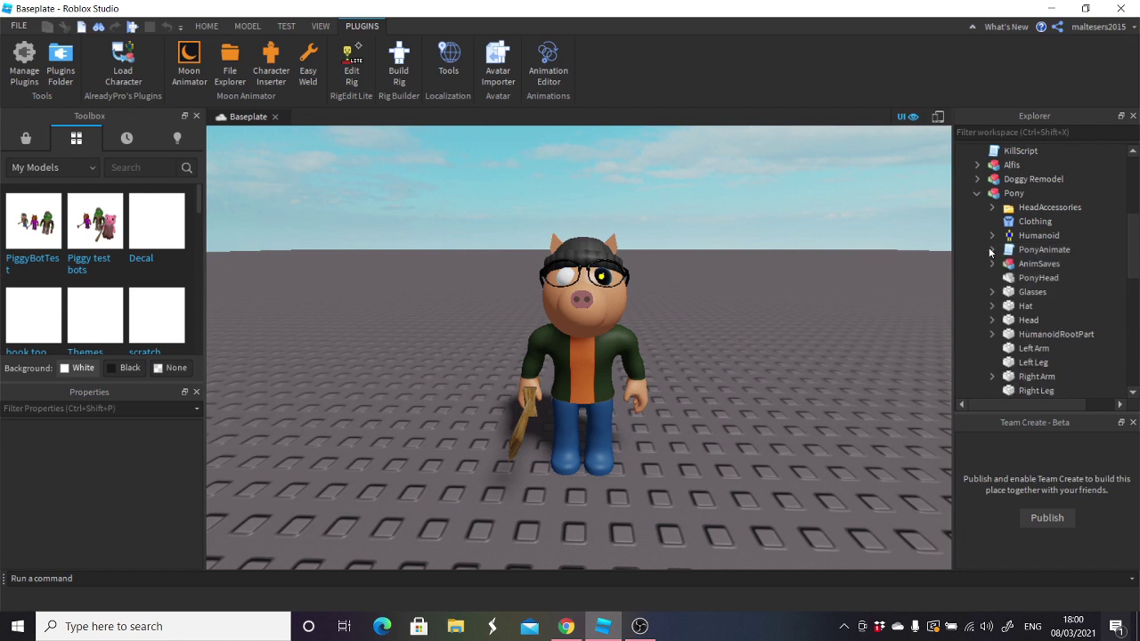
- Copy the ChaseScript from Workspace into the Pony model, keeping the original in Workspace
{"action": "scroll", "coordinate": [1006, 256], "scroll_direction": "up", "scroll_amount": 2}
{"action": "scroll", "coordinate": [1007, 258], "scroll_direction": "up", "scroll_amount": 2}
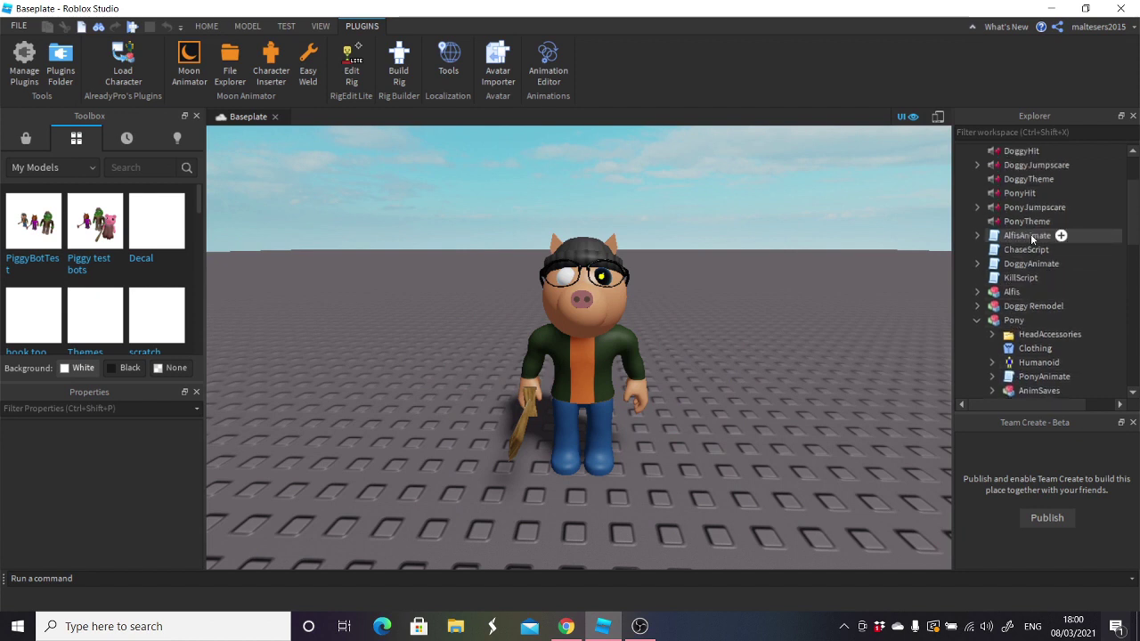
{"action": "left_click", "coordinate": [1031, 251]}
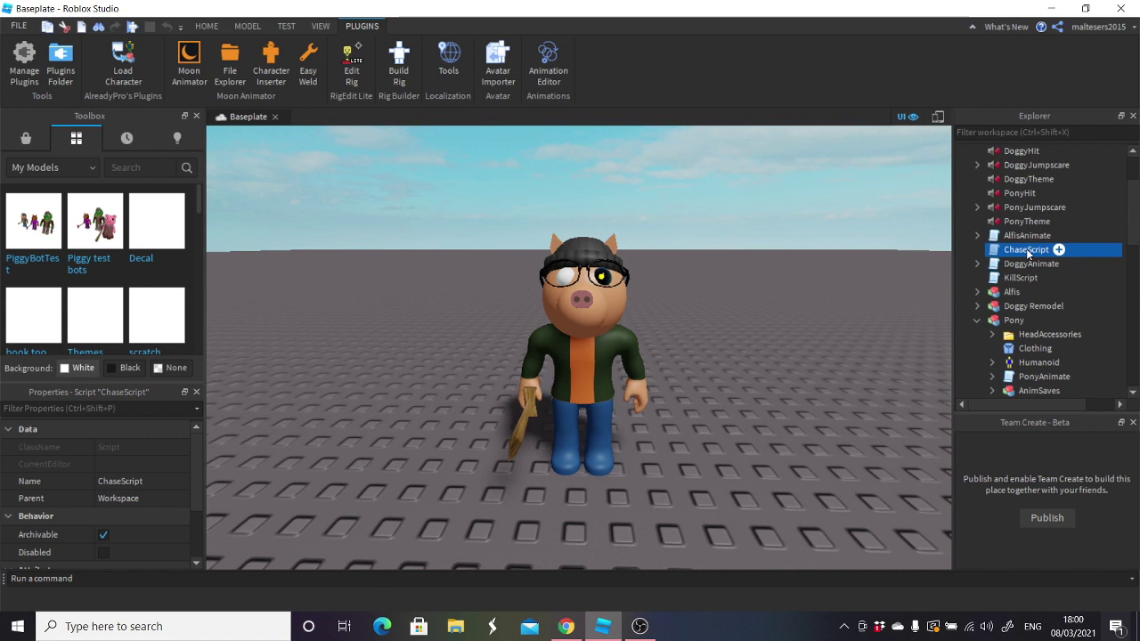
{"action": "scroll", "coordinate": [1029, 253], "scroll_direction": "down", "scroll_amount": 3}
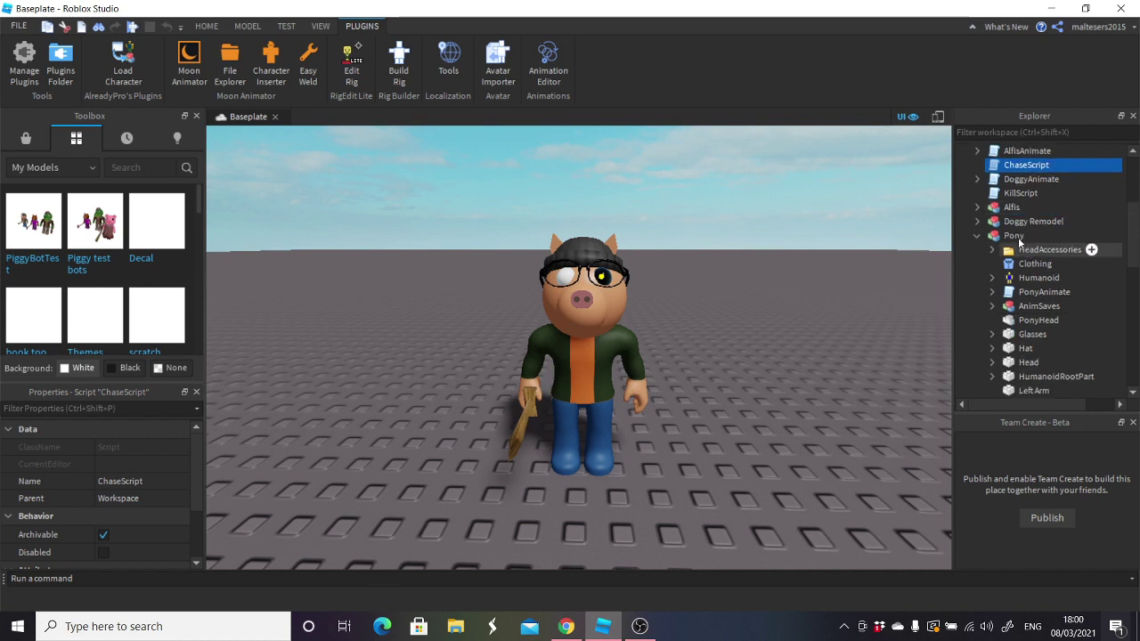
{"action": "left_click", "coordinate": [1018, 236]}
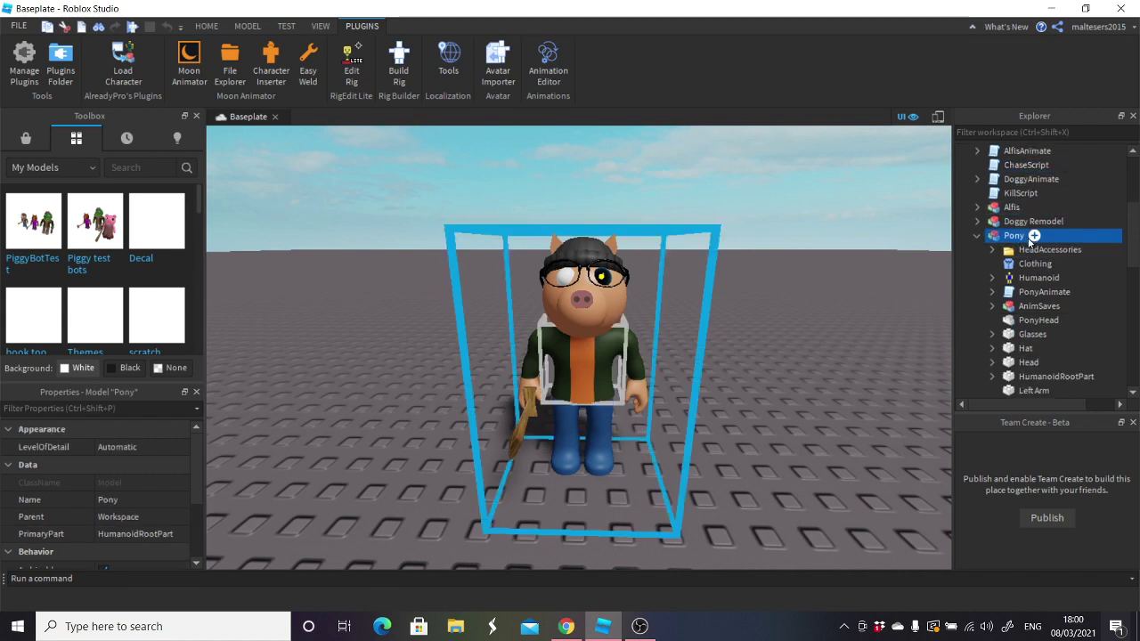
{"action": "left_click_drag", "start_coordinate": [1033, 235], "coordinate": [1033, 236]}
{"action": "scroll", "coordinate": [1069, 247], "scroll_direction": "down", "scroll_amount": 2}
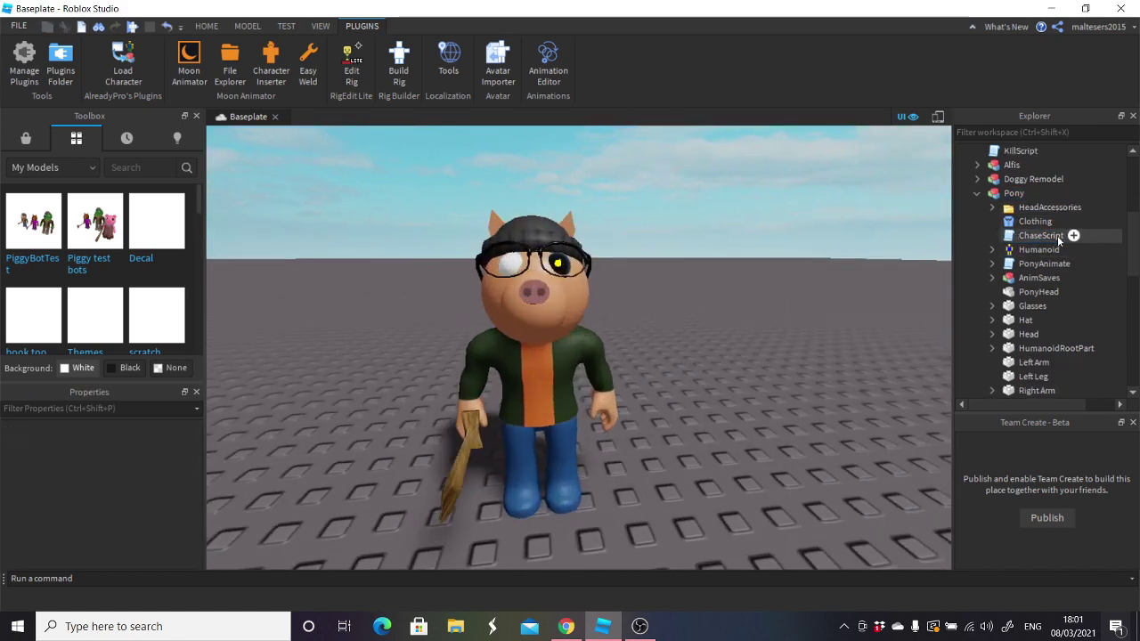
- Review the SearchDistance and aiDamage settings in the Pony model's ChaseScript and close the script
{"action": "double_click", "coordinate": [1040, 235]}
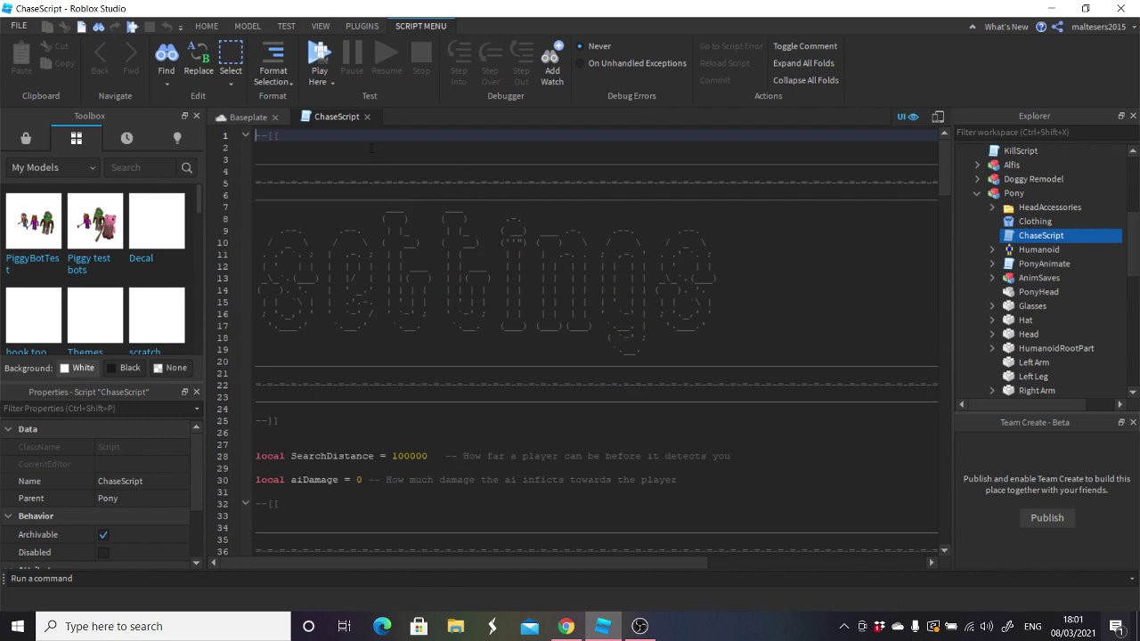
{"action": "scroll", "coordinate": [375, 318], "scroll_direction": "down", "scroll_amount": 5}
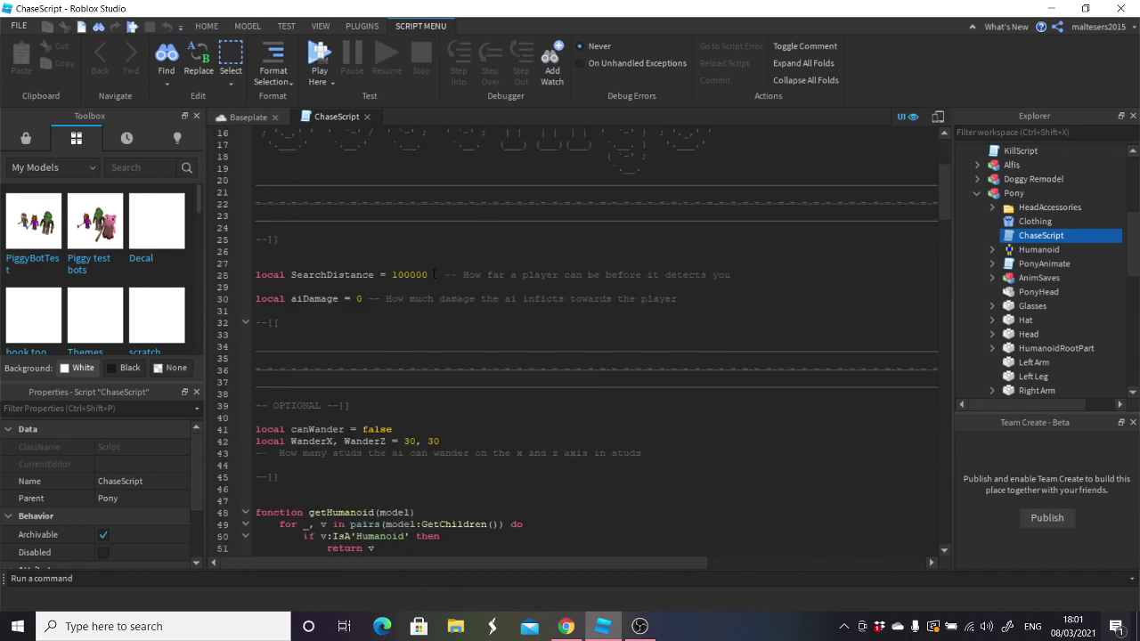
{"action": "scroll", "coordinate": [432, 275], "scroll_direction": "down", "scroll_amount": 1}
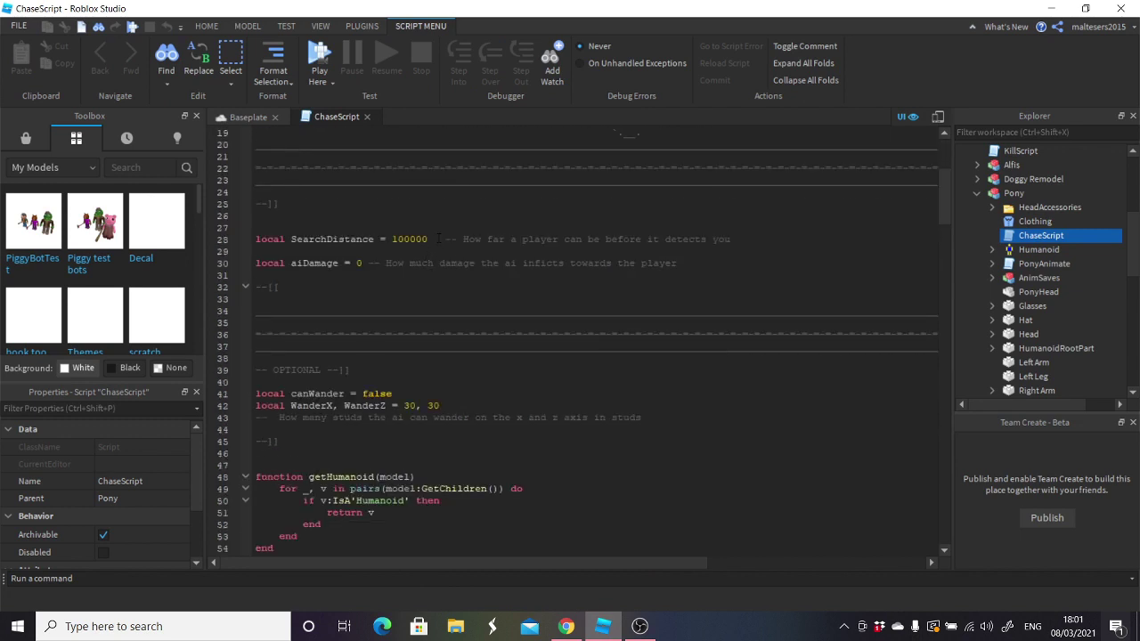
{"action": "left_click", "coordinate": [366, 118]}
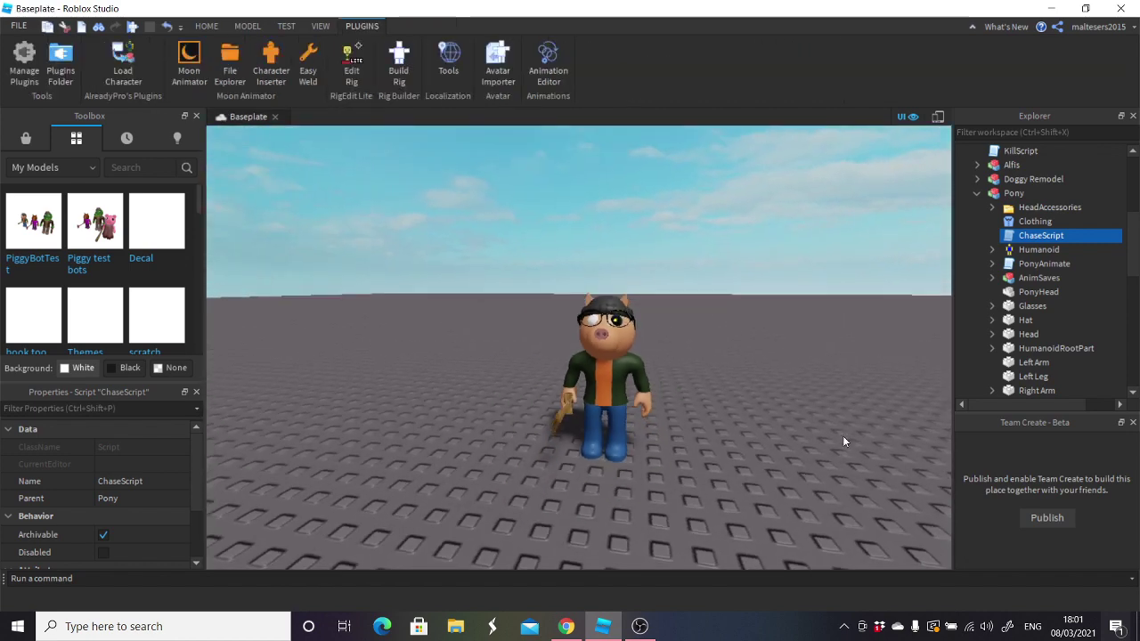
{"action": "left_click", "coordinate": [766, 432]}
{"action": "scroll", "coordinate": [766, 433], "scroll_direction": "up", "scroll_amount": 5}
{"action": "scroll", "coordinate": [766, 431], "scroll_direction": "down", "scroll_amount": 5}
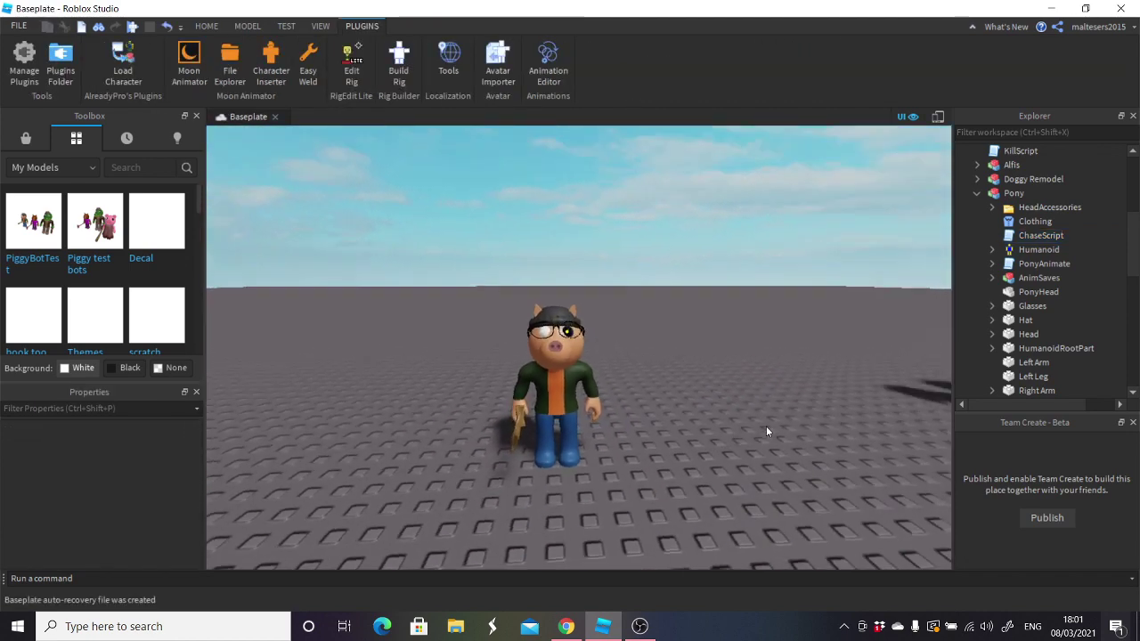
{"action": "right_click_drag", "start_coordinate": [766, 431], "coordinate": [626, 356]}
{"action": "scroll", "coordinate": [627, 356], "scroll_direction": "down", "scroll_amount": 2}
{"action": "scroll", "coordinate": [626, 356], "scroll_direction": "up", "scroll_amount": 4}
{"action": "scroll", "coordinate": [627, 356], "scroll_direction": "down", "scroll_amount": 4}
{"action": "scroll", "coordinate": [626, 357], "scroll_direction": "up", "scroll_amount": 2}
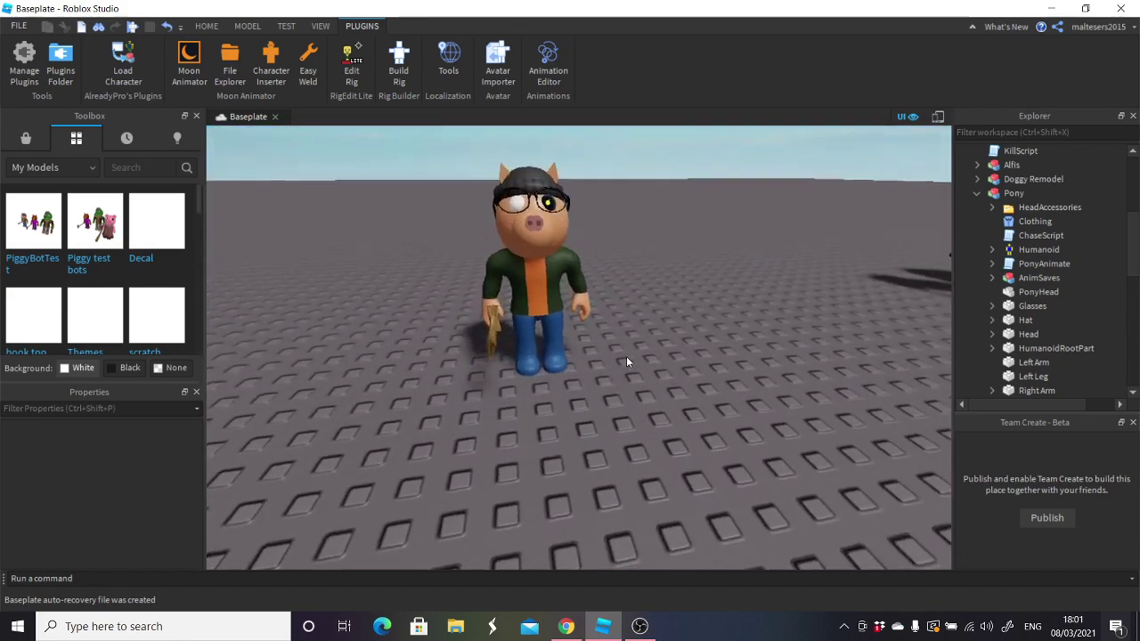
{"action": "scroll", "coordinate": [626, 357], "scroll_direction": "up", "scroll_amount": 4}
{"action": "scroll", "coordinate": [626, 356], "scroll_direction": "down", "scroll_amount": 3}
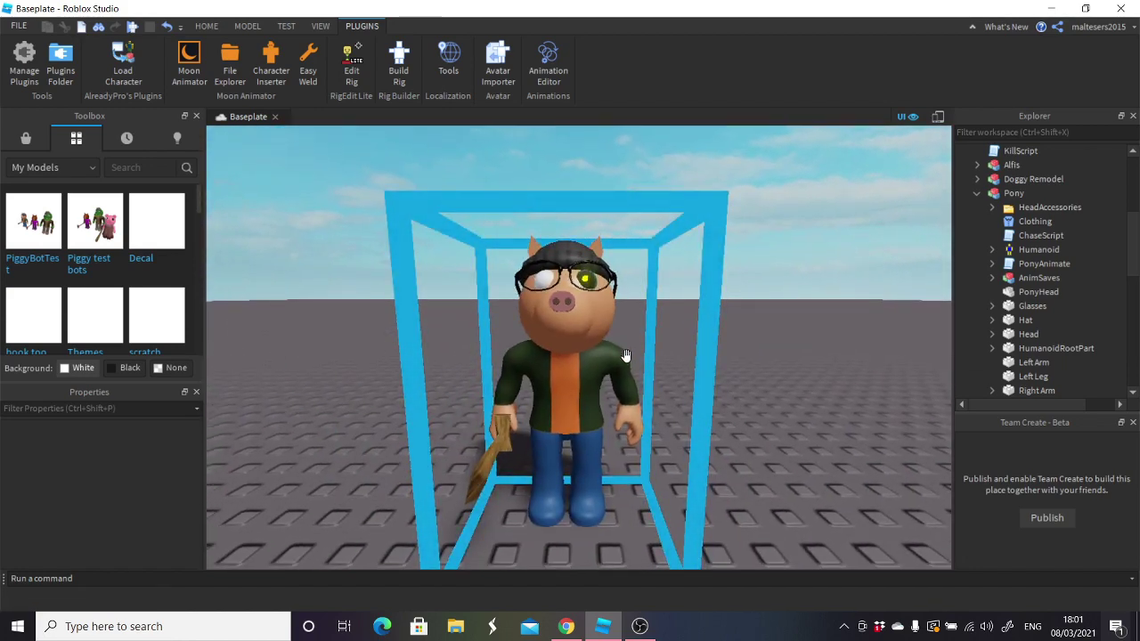
{"action": "scroll", "coordinate": [628, 354], "scroll_direction": "down", "scroll_amount": 4}
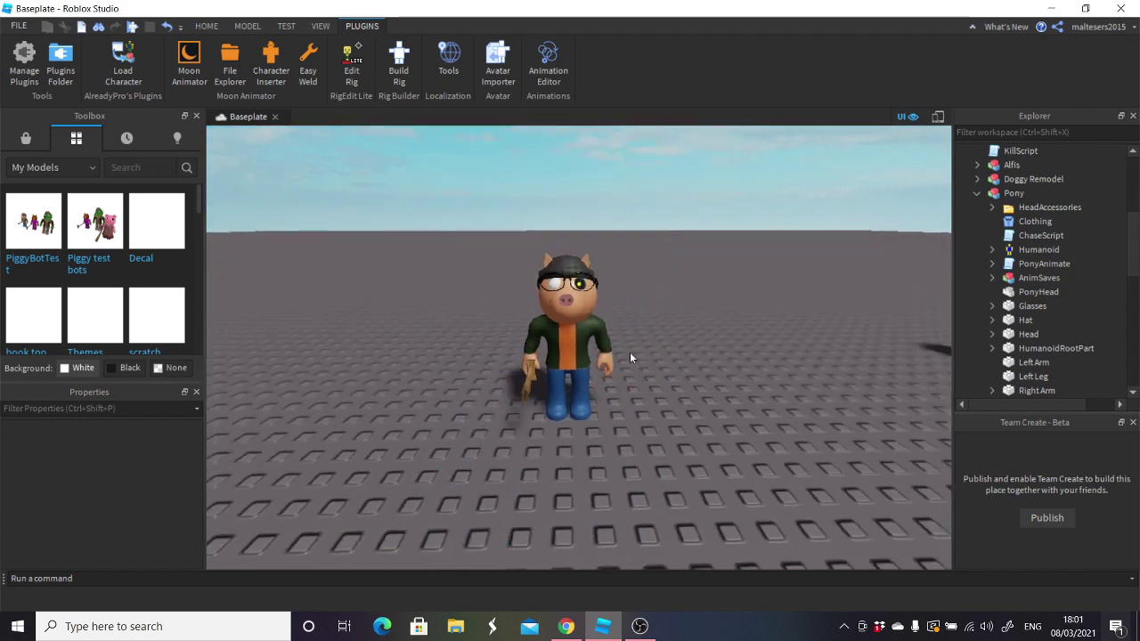
{"action": "scroll", "coordinate": [630, 352], "scroll_direction": "up", "scroll_amount": 4}
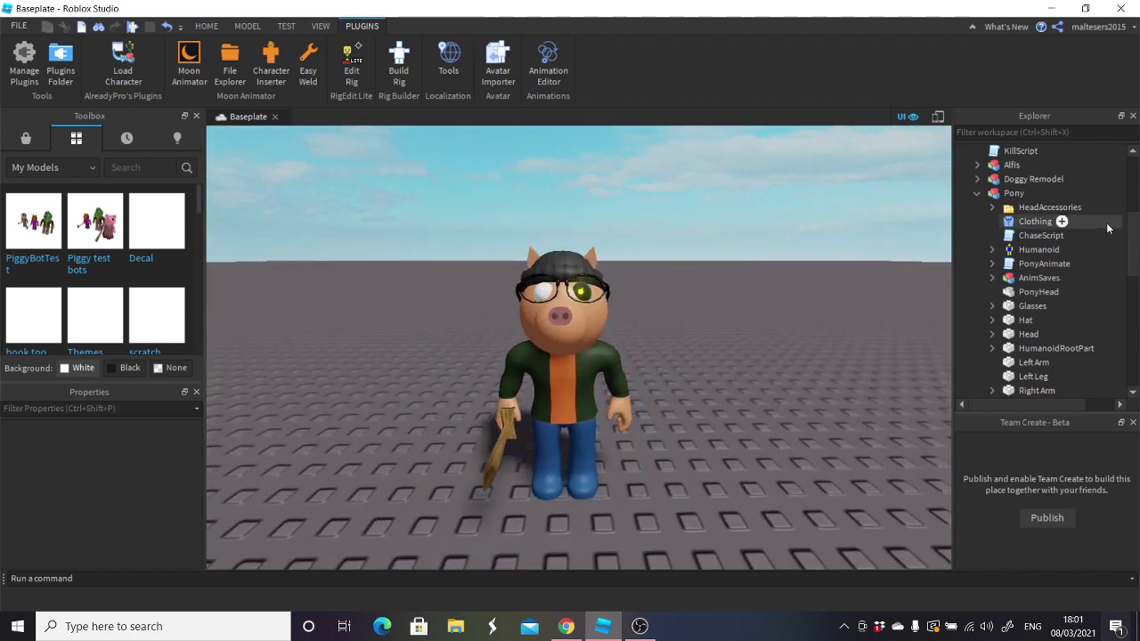
- Move the KillScript from Workspace into the Pony model's HumanoidRootPart
{"action": "scroll", "coordinate": [1060, 233], "scroll_direction": "up", "scroll_amount": 2}
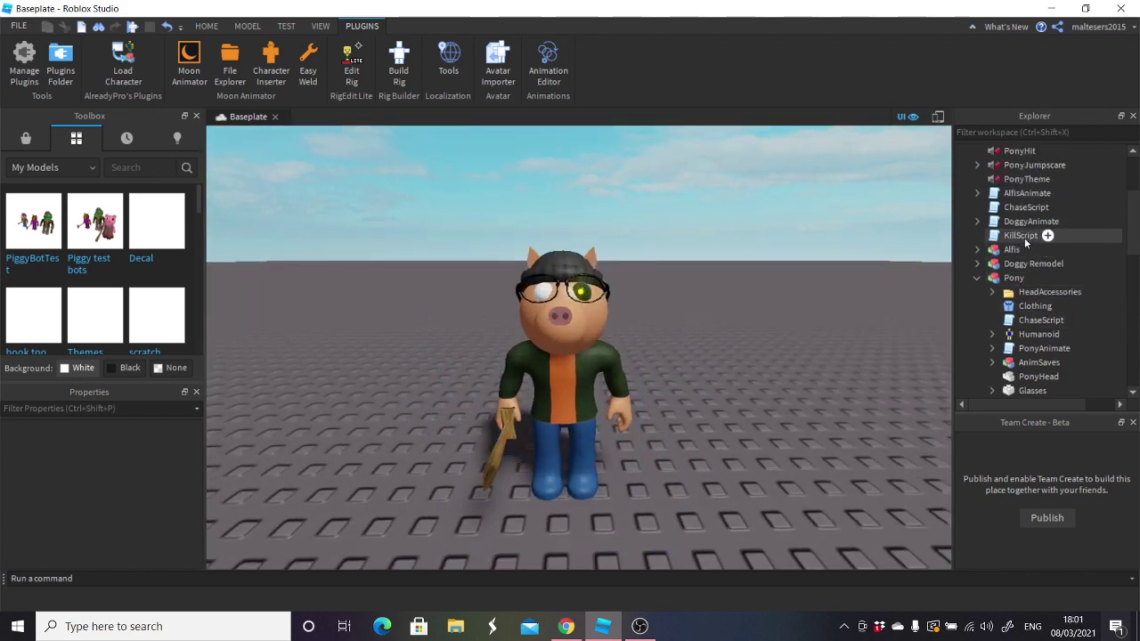
{"action": "left_click", "coordinate": [1021, 237]}
{"action": "scroll", "coordinate": [1030, 267], "scroll_direction": "down", "scroll_amount": 4}
{"action": "left_click_drag", "start_coordinate": [1014, 239], "coordinate": [1033, 272]}
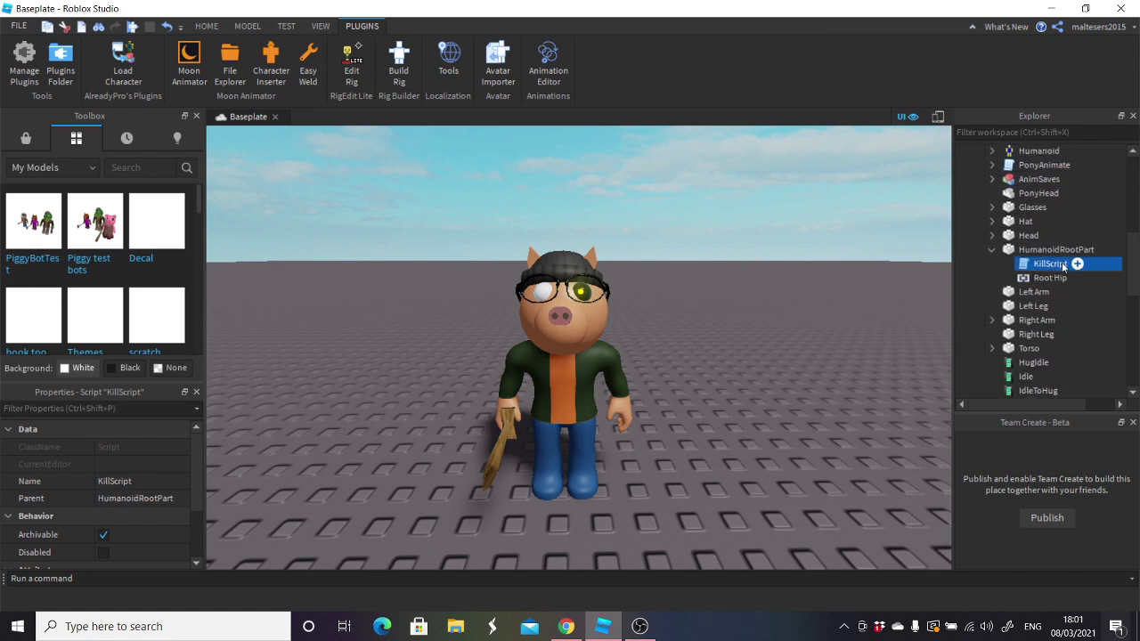
{"action": "left_click", "coordinate": [1125, 255]}
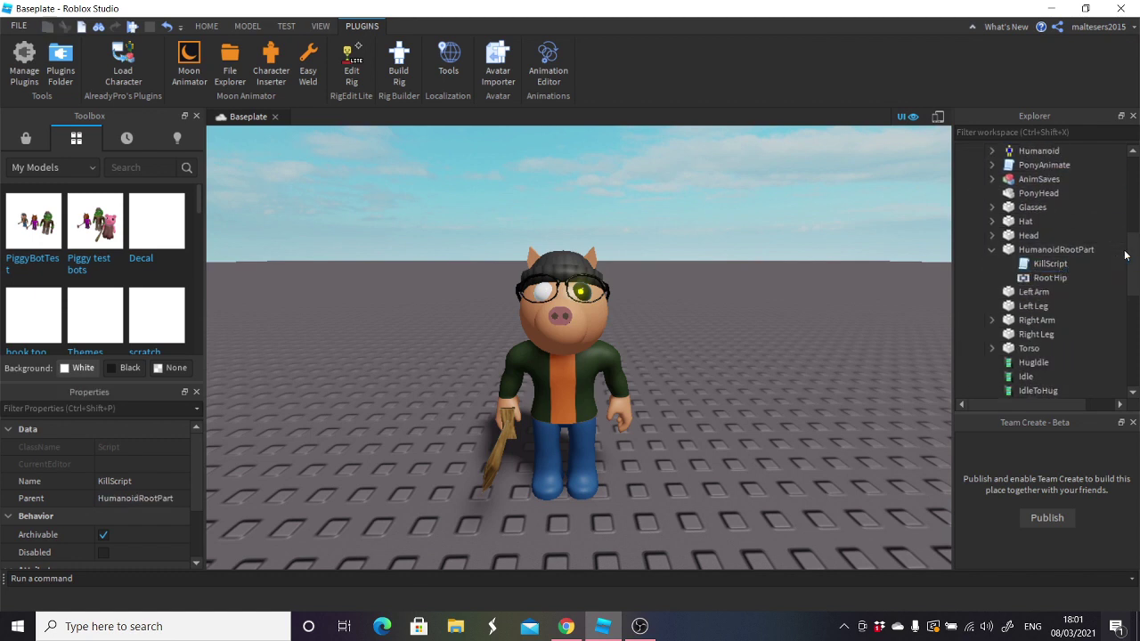
- Read through the KillScript in Pony's HumanoidRootPart for the sound names it uses and close it
{"action": "double_click", "coordinate": [1051, 264]}
{"action": "scroll", "coordinate": [579, 312], "scroll_direction": "down", "scroll_amount": 3}
{"action": "scroll", "coordinate": [579, 311], "scroll_direction": "up", "scroll_amount": 3}
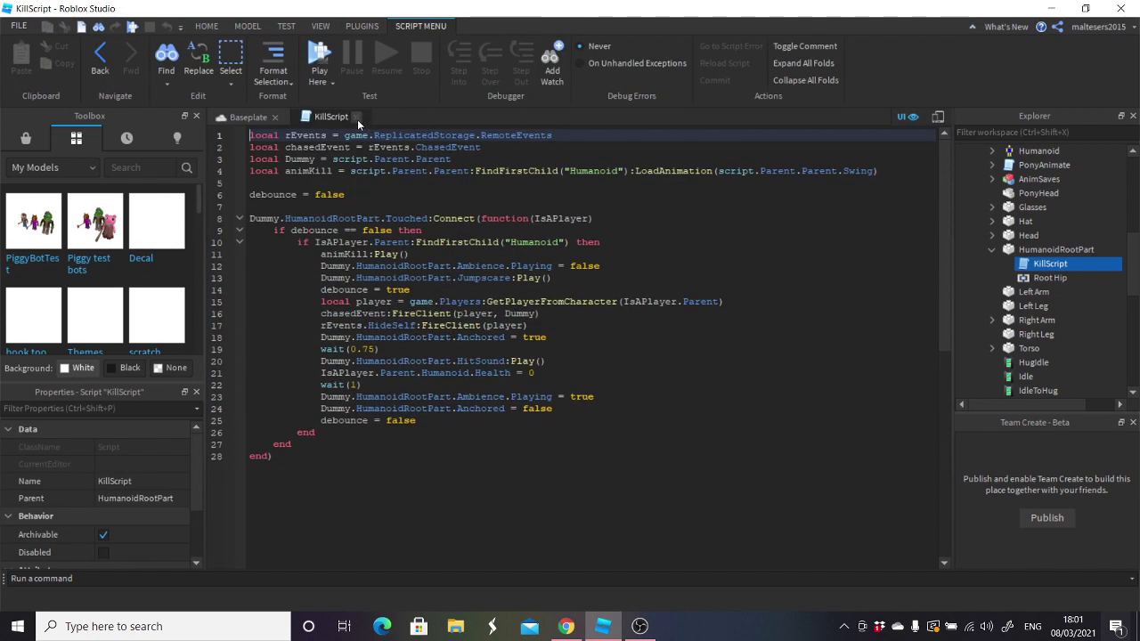
{"action": "left_click", "coordinate": [355, 117]}
- Move the PonyHit, PonyJumpscare and PonyTheme sounds from Workspace into the Pony model's HumanoidRootPart
{"action": "scroll", "coordinate": [1049, 228], "scroll_direction": "up", "scroll_amount": 4}
{"action": "scroll", "coordinate": [1049, 228], "scroll_direction": "up", "scroll_amount": 3}
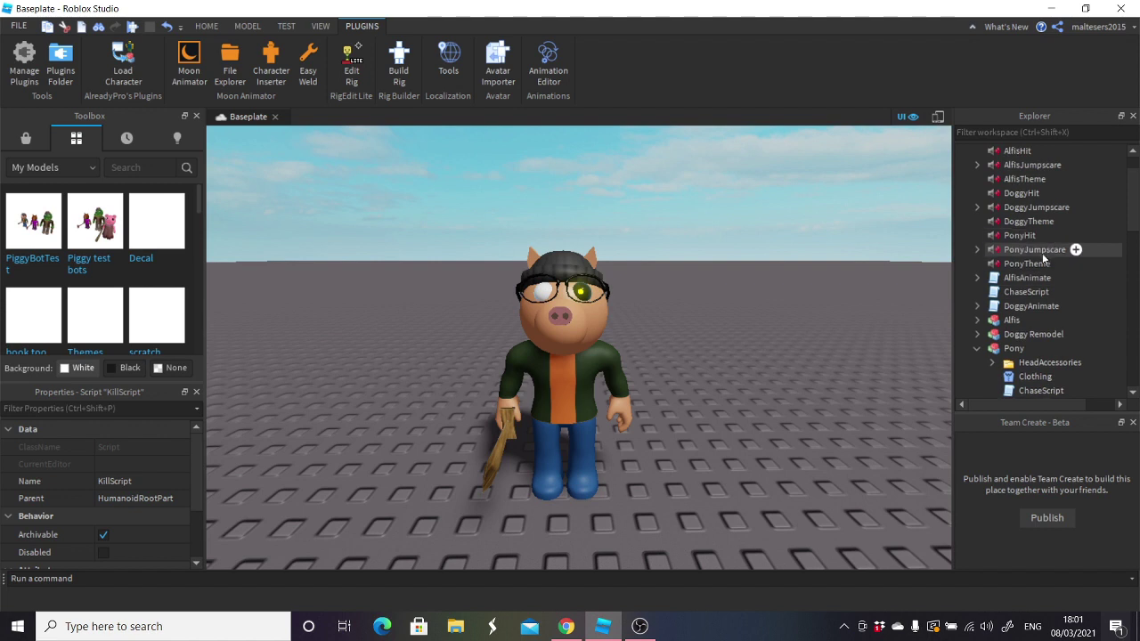
{"action": "left_click", "coordinate": [1034, 264]}
{"action": "left_click", "coordinate": [1032, 252], "text": "ctrl"}
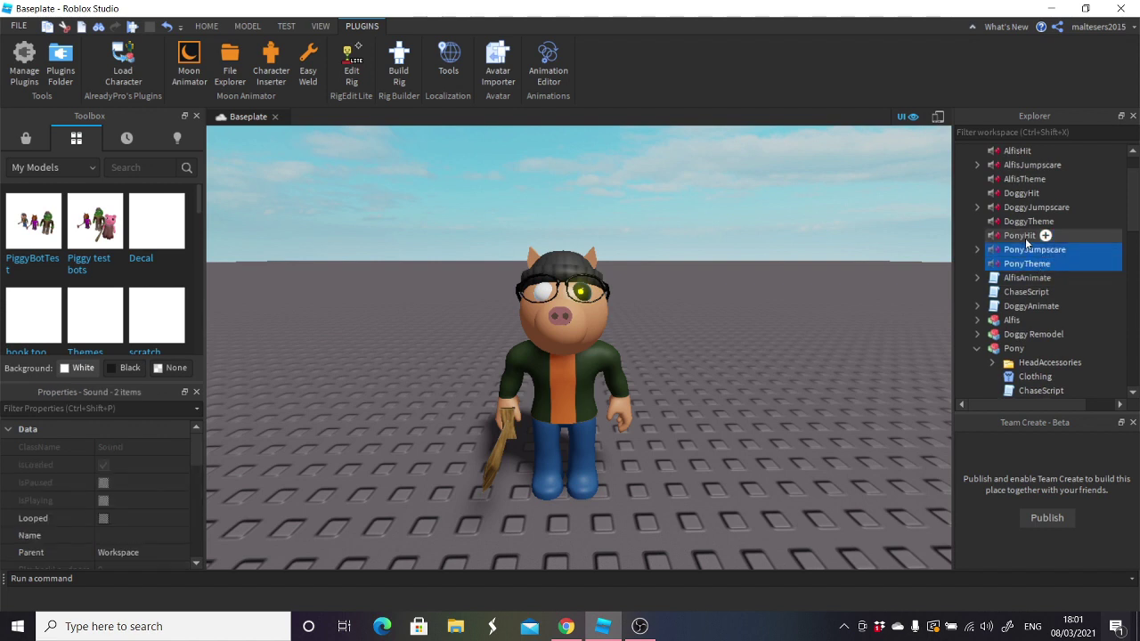
{"action": "left_click_drag", "start_coordinate": [1018, 241], "coordinate": [1056, 297]}
{"action": "scroll", "coordinate": [1038, 276], "scroll_direction": "down", "scroll_amount": 5}
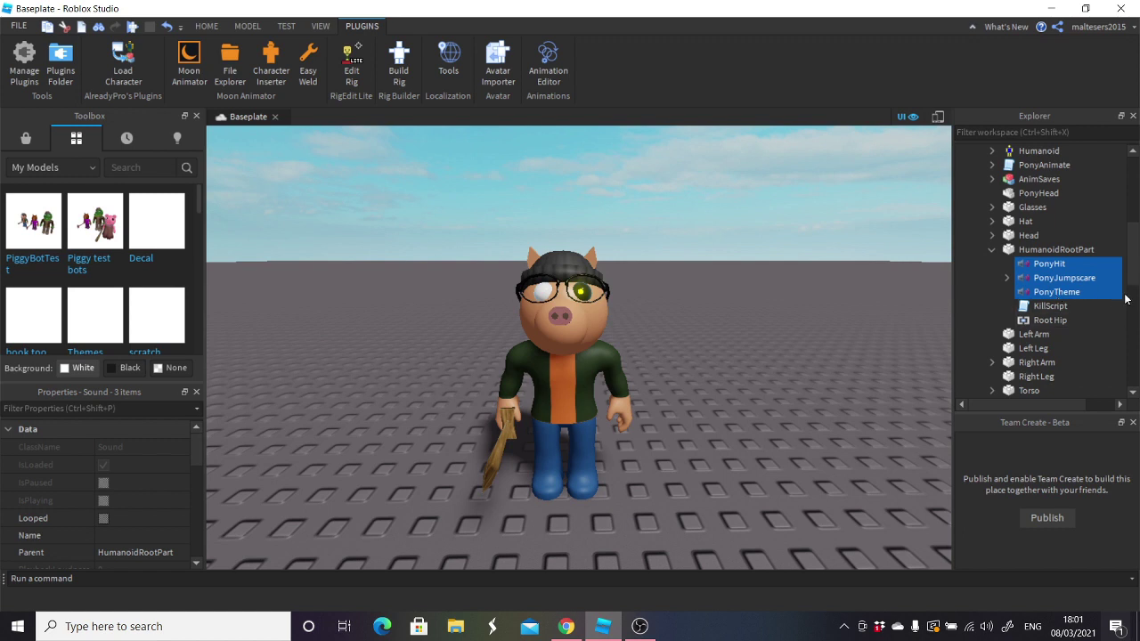
- Rename the sounds in Pony's HumanoidRootPart: PonyHit to HitSound, PonyJumpscare to Jumpscare and PonyTheme to Ambience
{"action": "left_click", "coordinate": [1088, 292]}
{"action": "left_click", "coordinate": [1088, 261]}
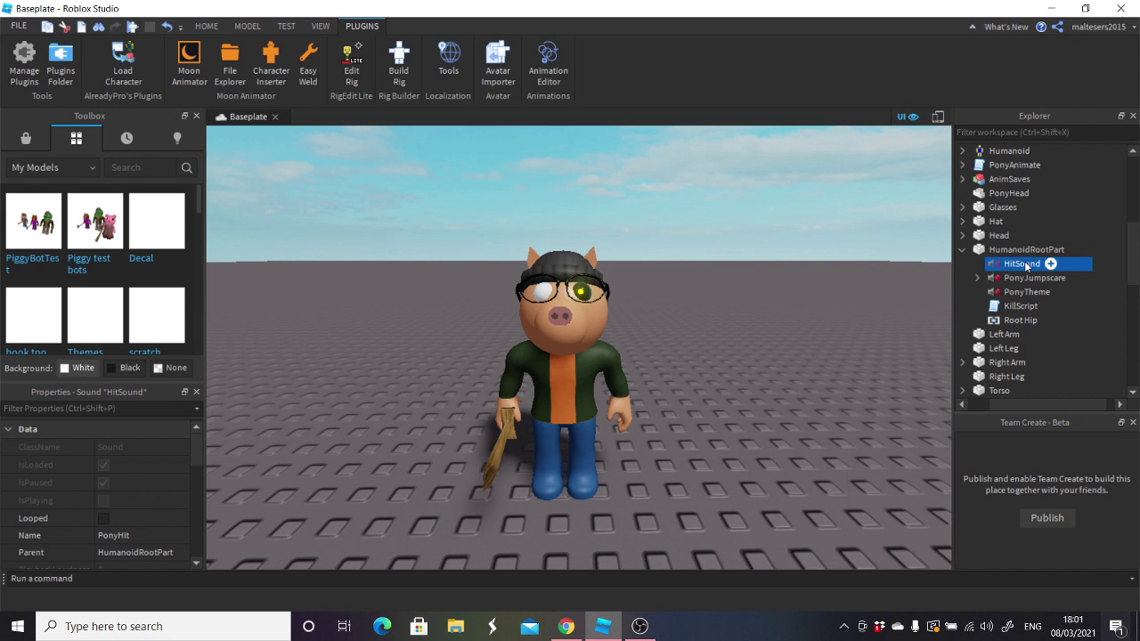
{"action": "left_click", "coordinate": [1025, 279]}
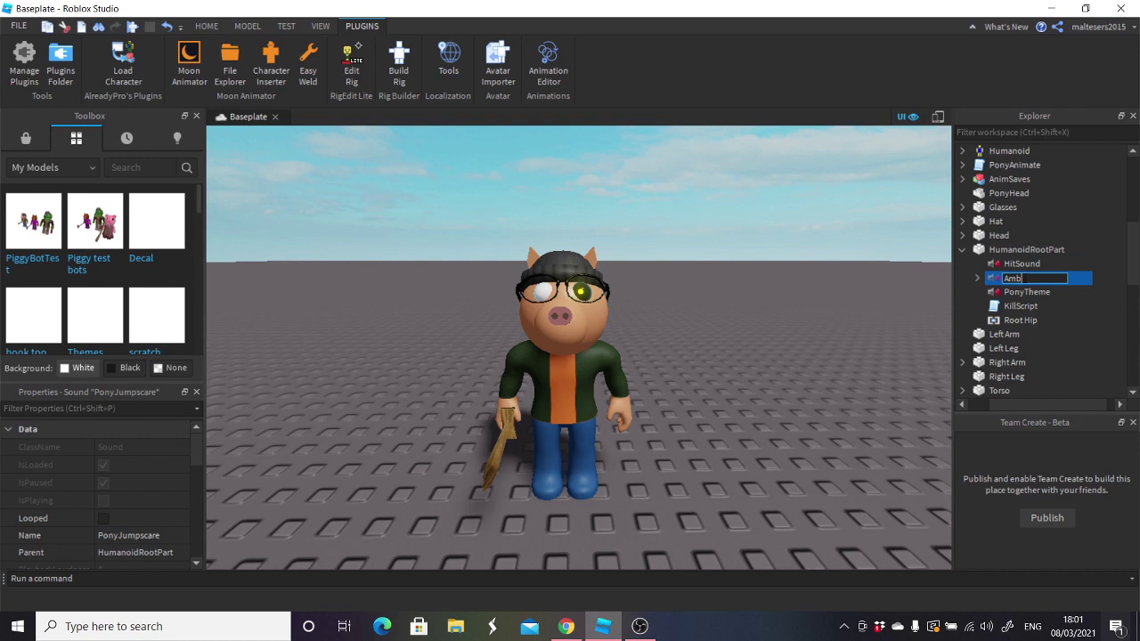
{"action": "left_click", "coordinate": [1027, 292]}
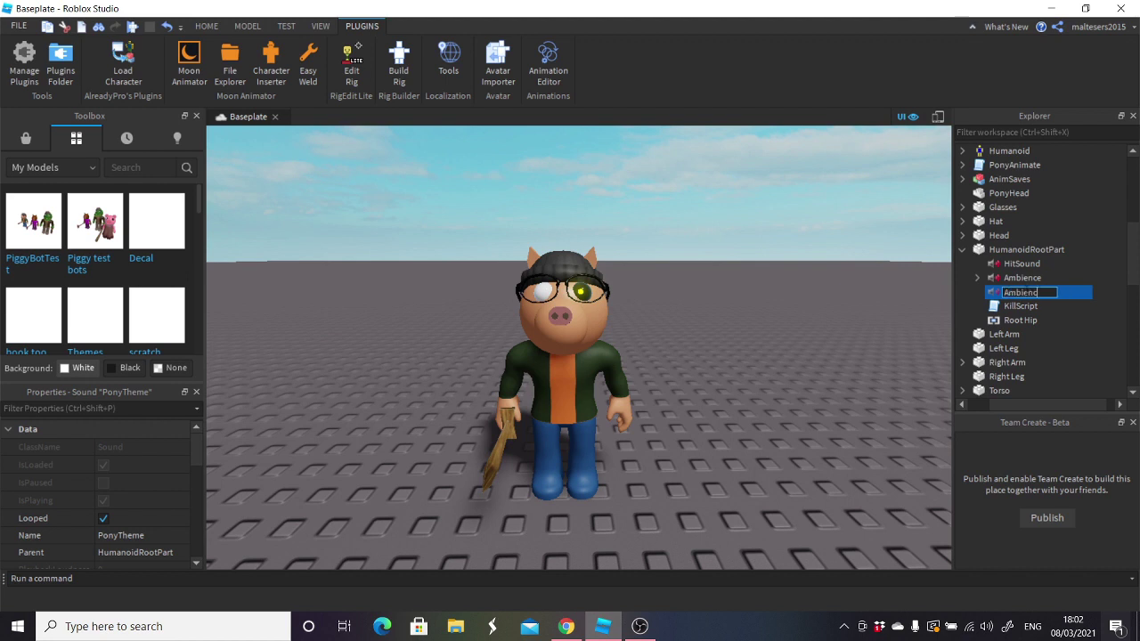
{"action": "left_click", "coordinate": [1024, 279]}
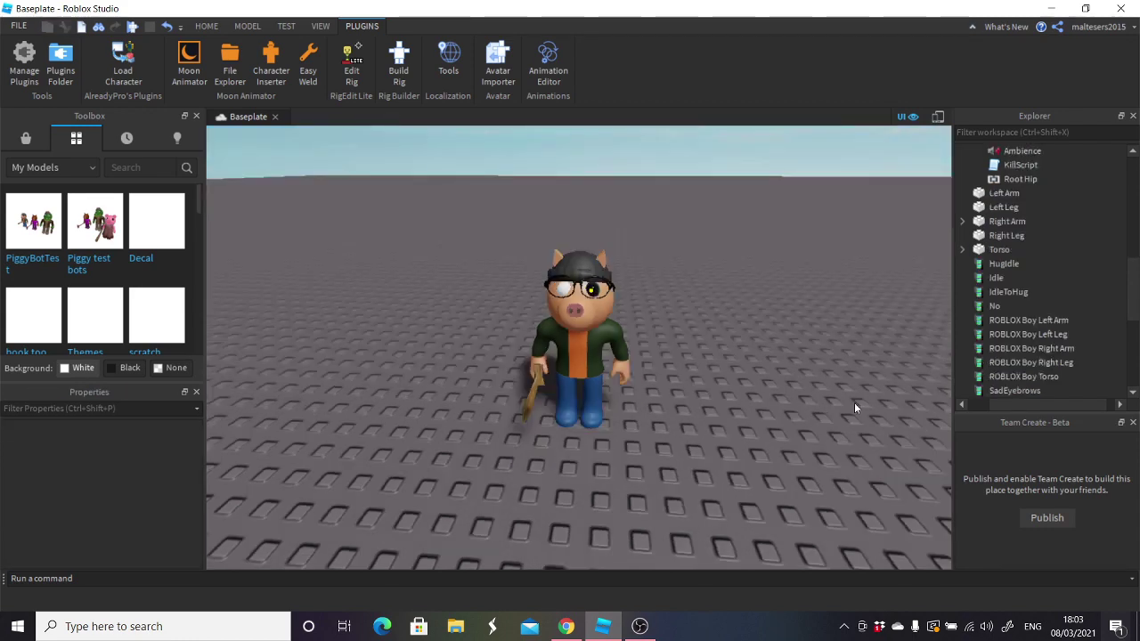
{"action": "right_click_drag", "start_coordinate": [838, 376], "coordinate": [838, 343]}
{"action": "scroll", "coordinate": [838, 376], "scroll_direction": "up", "scroll_amount": 2}
{"action": "scroll", "coordinate": [1096, 249], "scroll_direction": "up", "scroll_amount": 4}
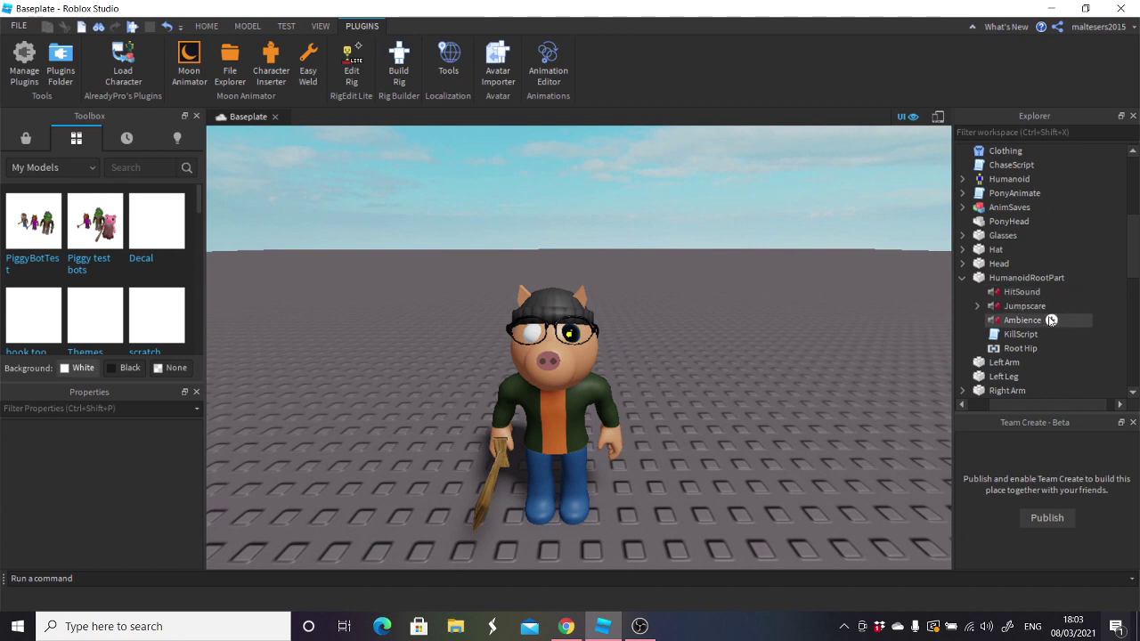
- Move the PonyKill animation from Workspace into the Pony model and rename it Swing
{"action": "scroll", "coordinate": [1022, 290], "scroll_direction": "up", "scroll_amount": 2}
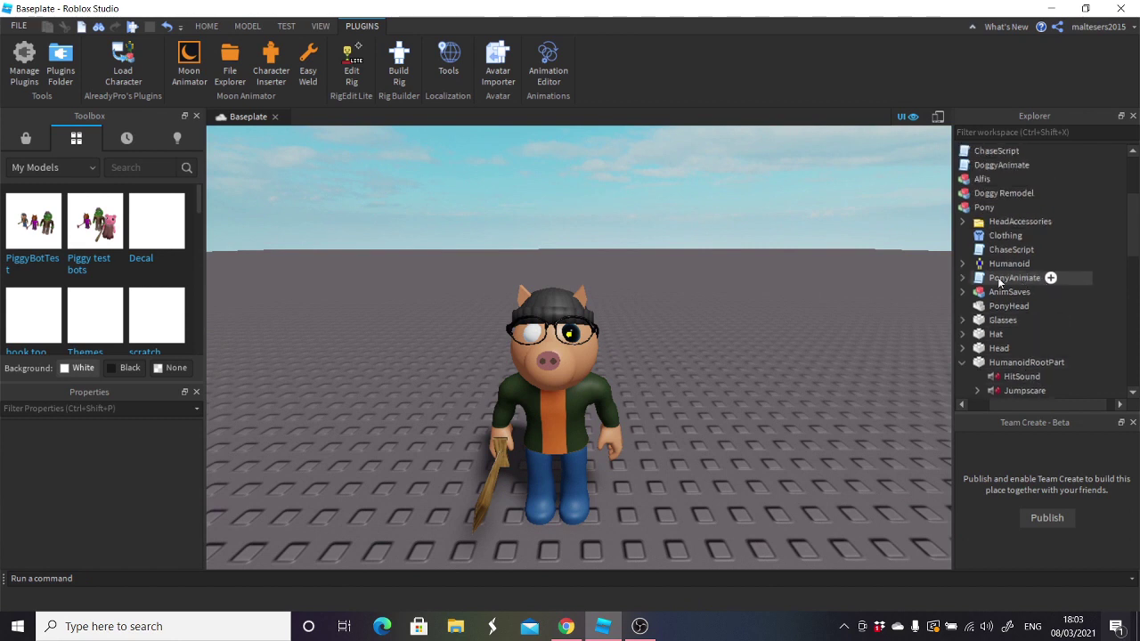
{"action": "scroll", "coordinate": [997, 246], "scroll_direction": "up", "scroll_amount": 4}
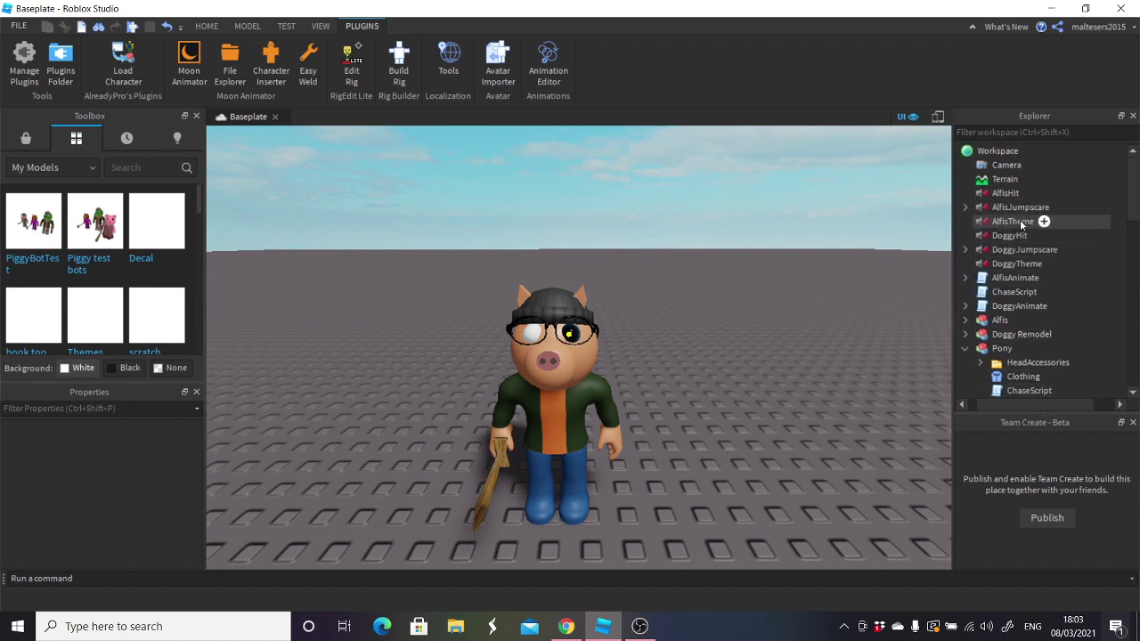
{"action": "scroll", "coordinate": [1024, 268], "scroll_direction": "down", "scroll_amount": 2}
{"action": "left_click", "coordinate": [970, 266]}
{"action": "scroll", "coordinate": [1018, 262], "scroll_direction": "down", "scroll_amount": 1}
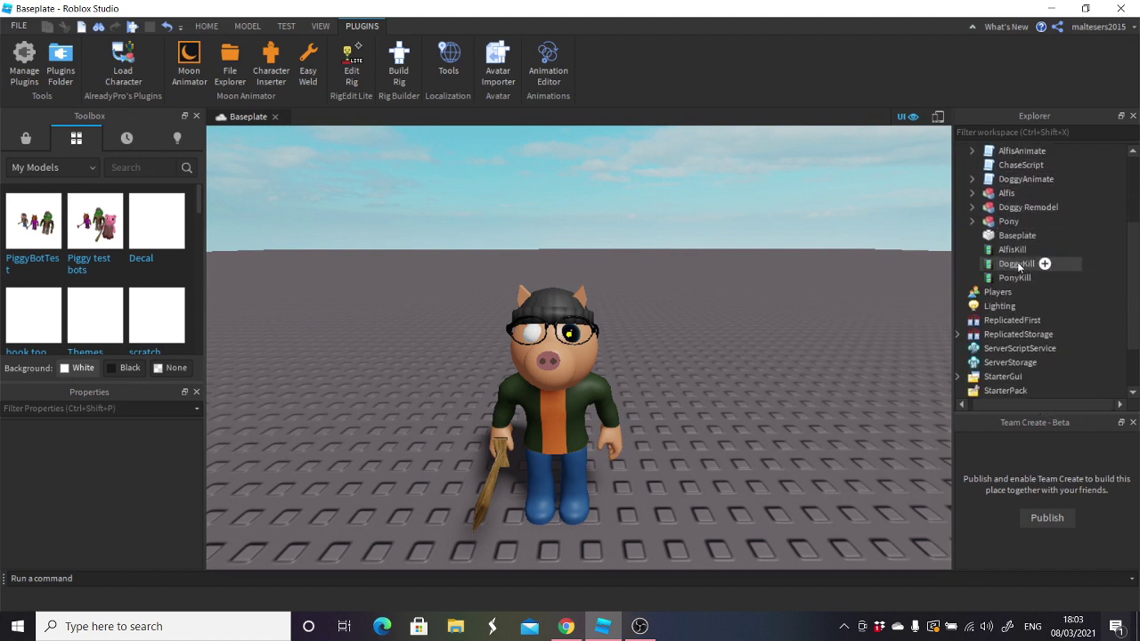
{"action": "left_click_drag", "start_coordinate": [1011, 277], "coordinate": [1026, 222]}
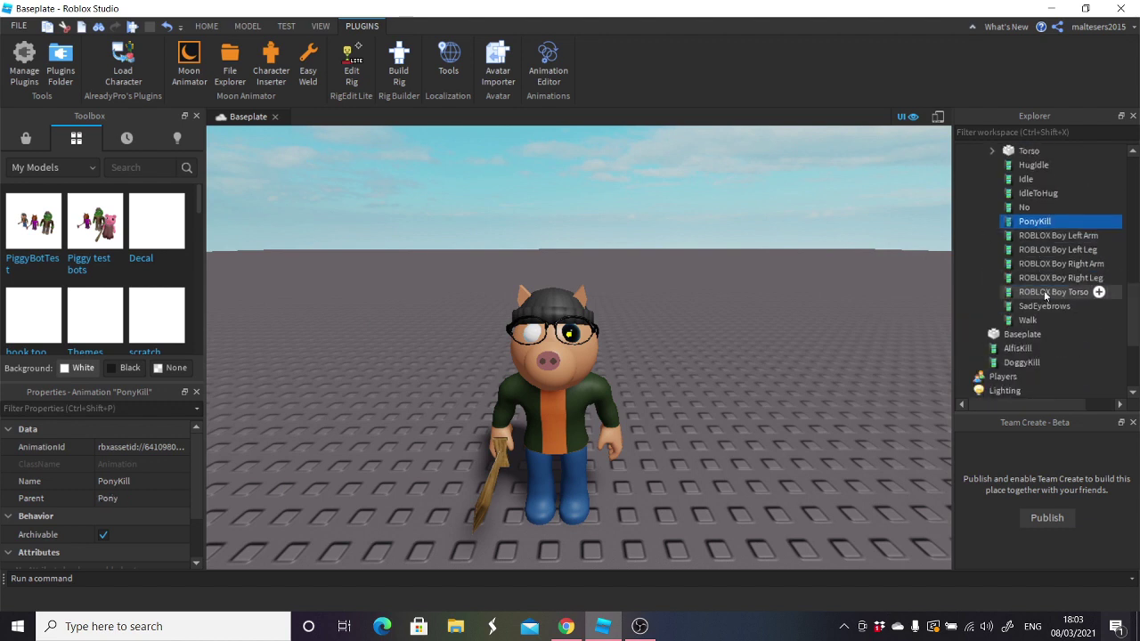
{"action": "double_click", "coordinate": [1034, 221]}
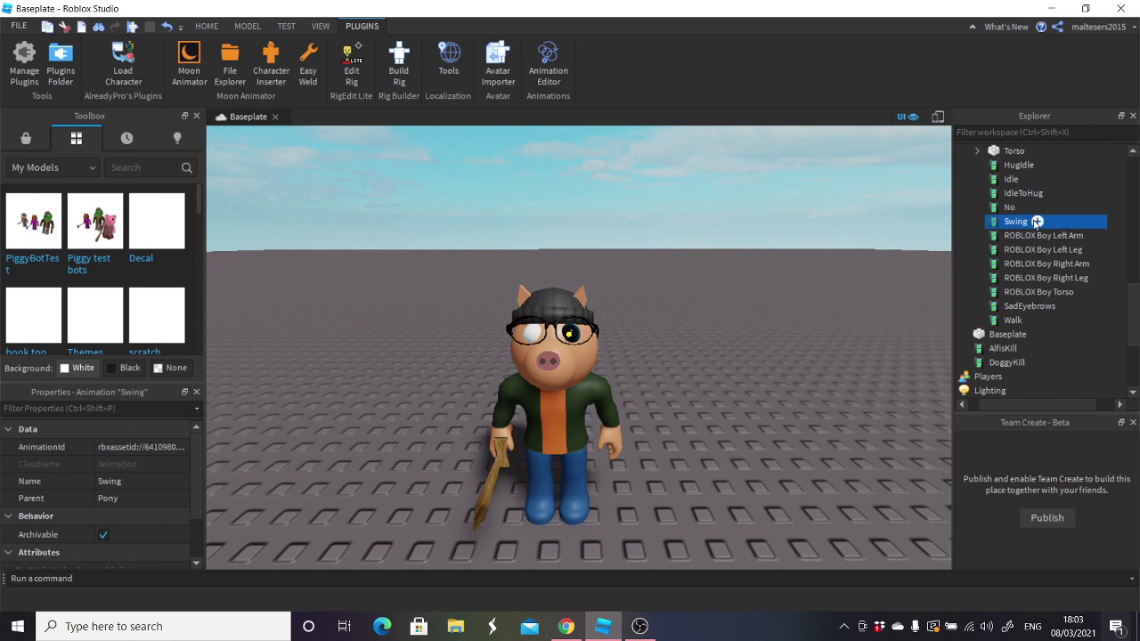
{"action": "scroll", "coordinate": [1029, 243], "scroll_direction": "up", "scroll_amount": 3}
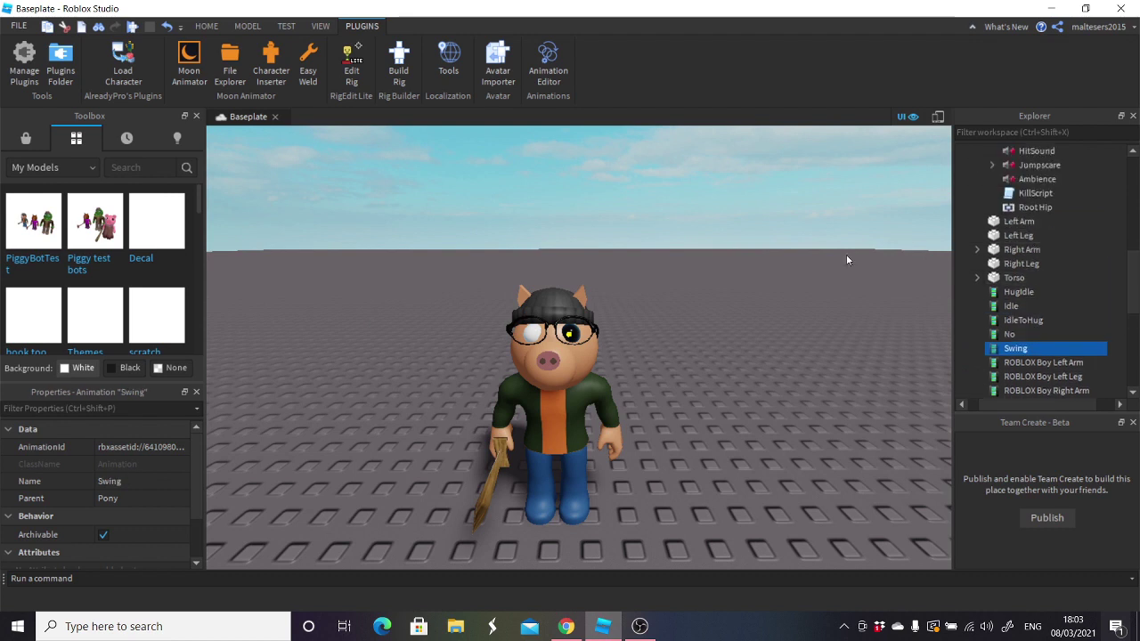
{"action": "left_click", "coordinate": [768, 271]}
- Set the RollOffMode of the Ambience sound in Pony's HumanoidRootPart to InverseTapered
{"action": "scroll", "coordinate": [1034, 266], "scroll_direction": "up", "scroll_amount": 4}
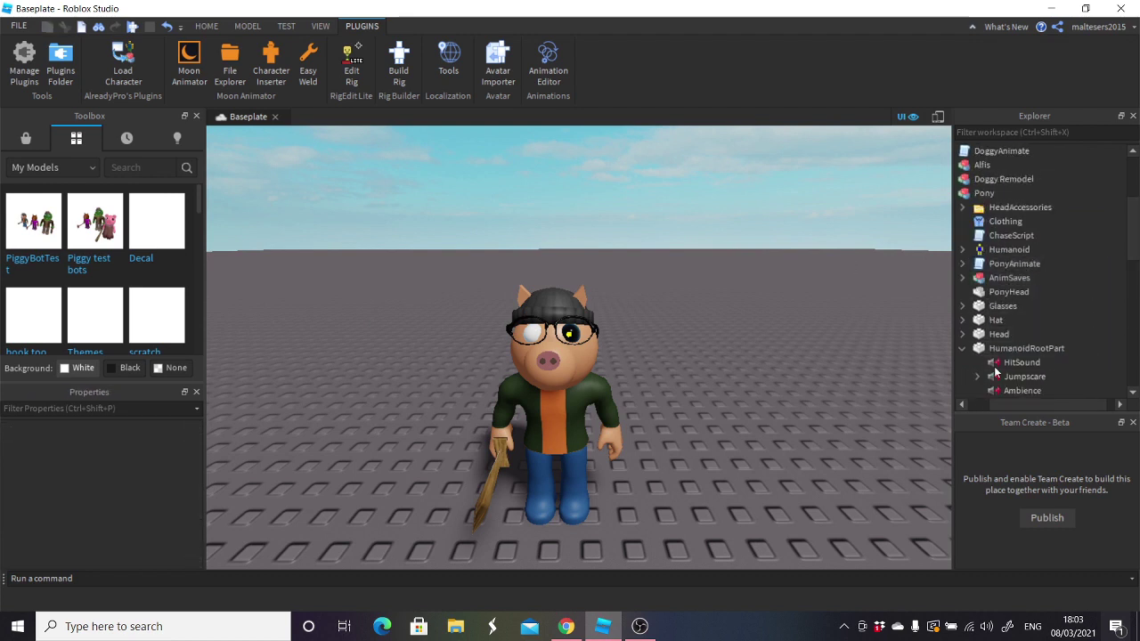
{"action": "scroll", "coordinate": [1024, 298], "scroll_direction": "down", "scroll_amount": 1}
{"action": "left_click", "coordinate": [1016, 306]}
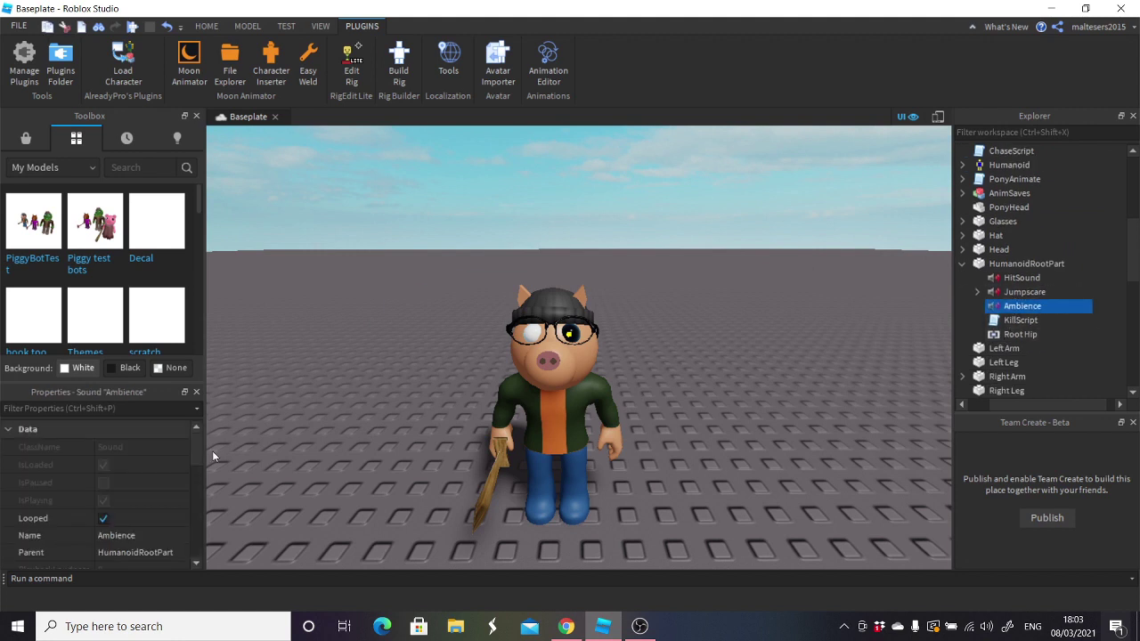
{"action": "scroll", "coordinate": [155, 475], "scroll_direction": "down", "scroll_amount": 3}
{"action": "left_click", "coordinate": [122, 464]}
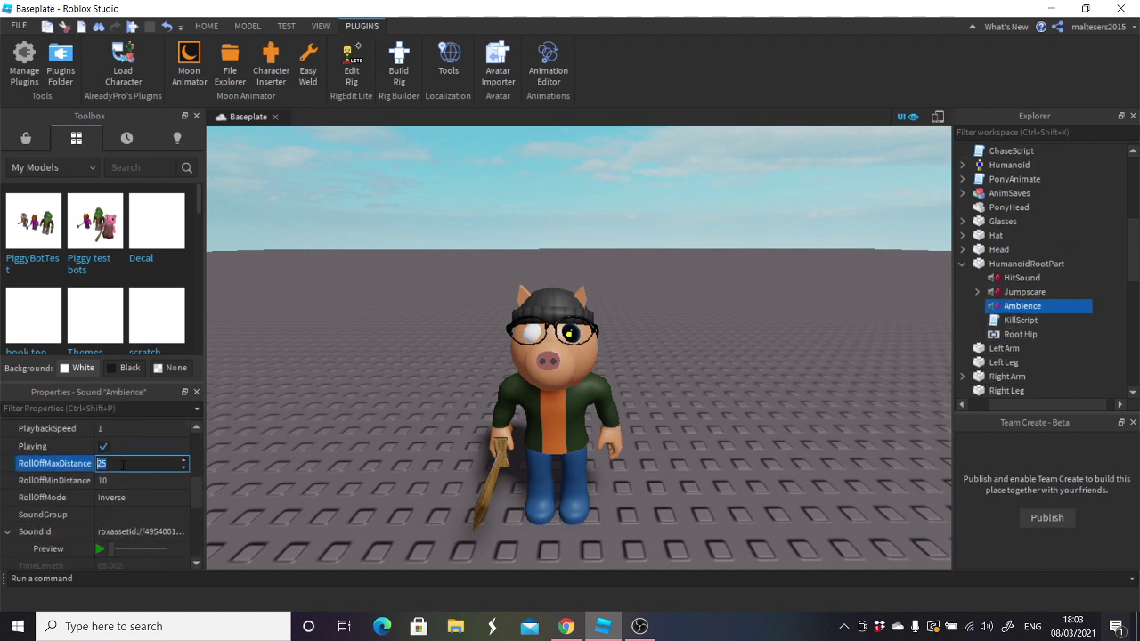
{"action": "left_click", "coordinate": [98, 498]}
{"action": "left_click", "coordinate": [135, 524]}
{"action": "scroll", "coordinate": [110, 453], "scroll_direction": "down", "scroll_amount": 3}
{"action": "scroll", "coordinate": [109, 448], "scroll_direction": "up", "scroll_amount": 1}
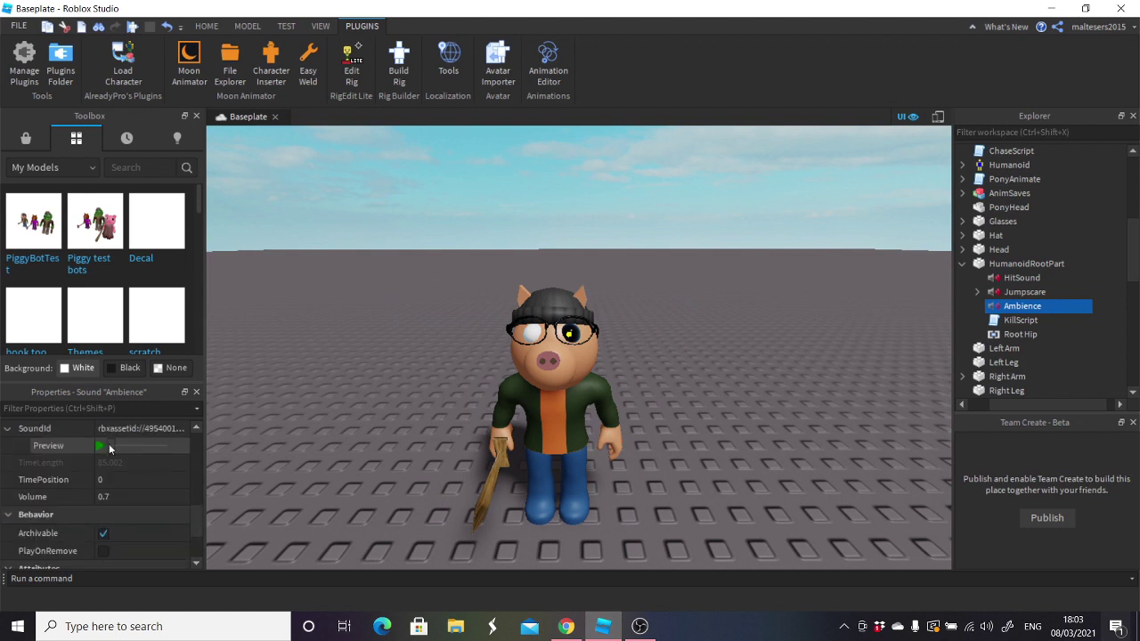
- Preview Pony's Ambience sound, stop the playback, look over its properties and deselect it
{"action": "left_click", "coordinate": [104, 449]}
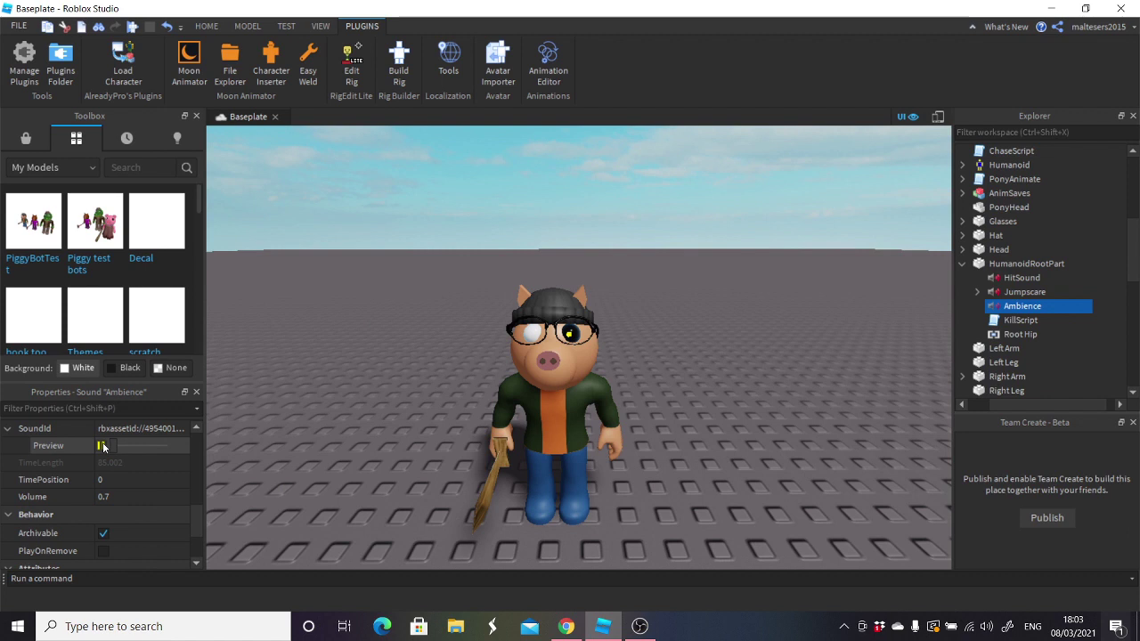
{"action": "left_click", "coordinate": [103, 447]}
{"action": "scroll", "coordinate": [113, 472], "scroll_direction": "up", "scroll_amount": 3}
{"action": "scroll", "coordinate": [125, 492], "scroll_direction": "down", "scroll_amount": 2}
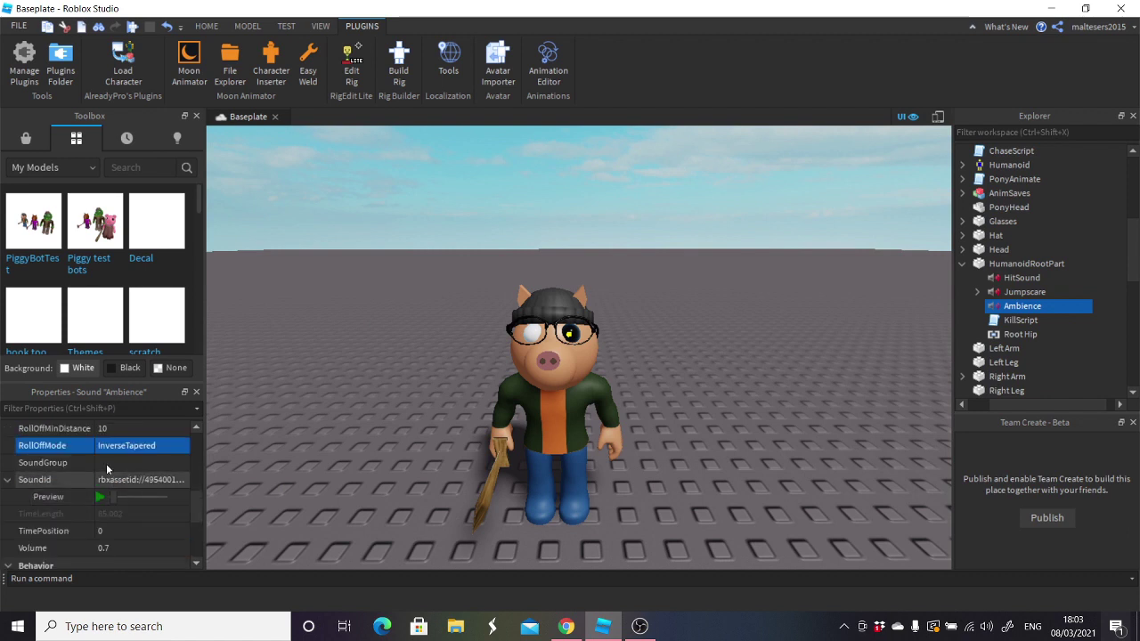
{"action": "scroll", "coordinate": [124, 472], "scroll_direction": "up", "scroll_amount": 3}
{"action": "scroll", "coordinate": [129, 459], "scroll_direction": "down", "scroll_amount": 2}
{"action": "left_click", "coordinate": [325, 443]}
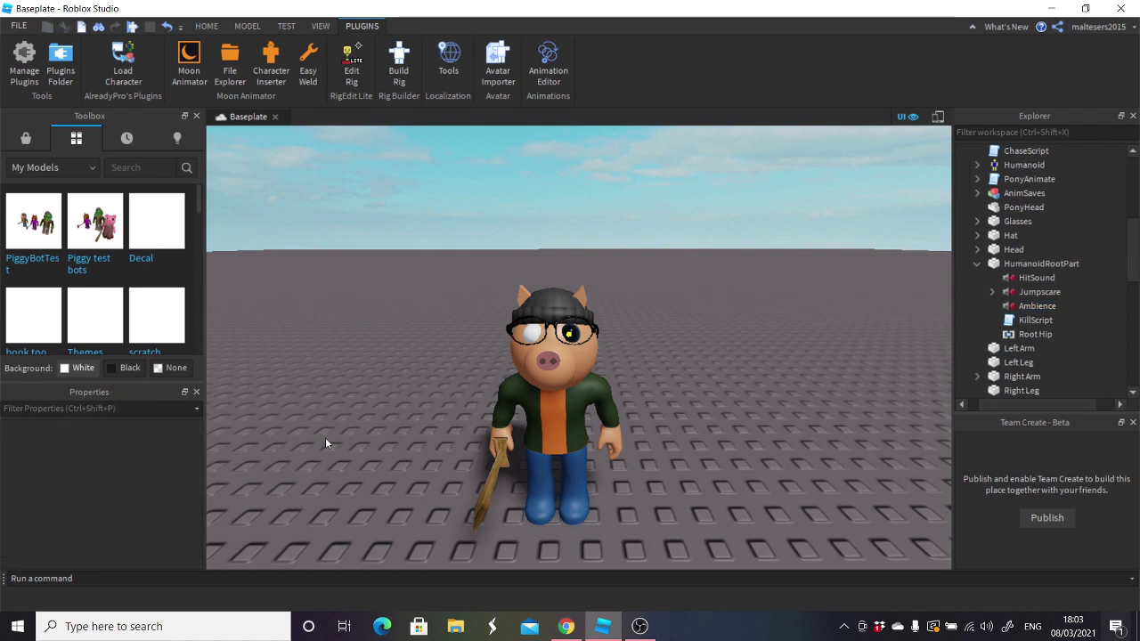
- Move the camera back from the bots, start a playtest from there and stop it
{"action": "key", "text": "s"}
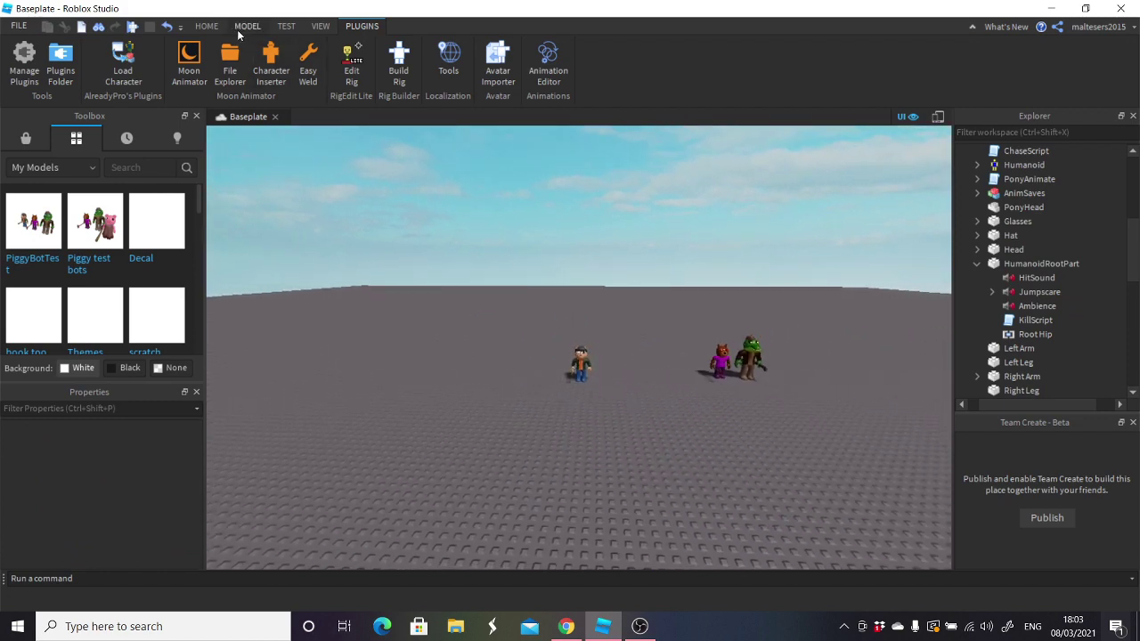
{"action": "left_click", "coordinate": [211, 27]}
{"action": "left_click", "coordinate": [621, 50]}
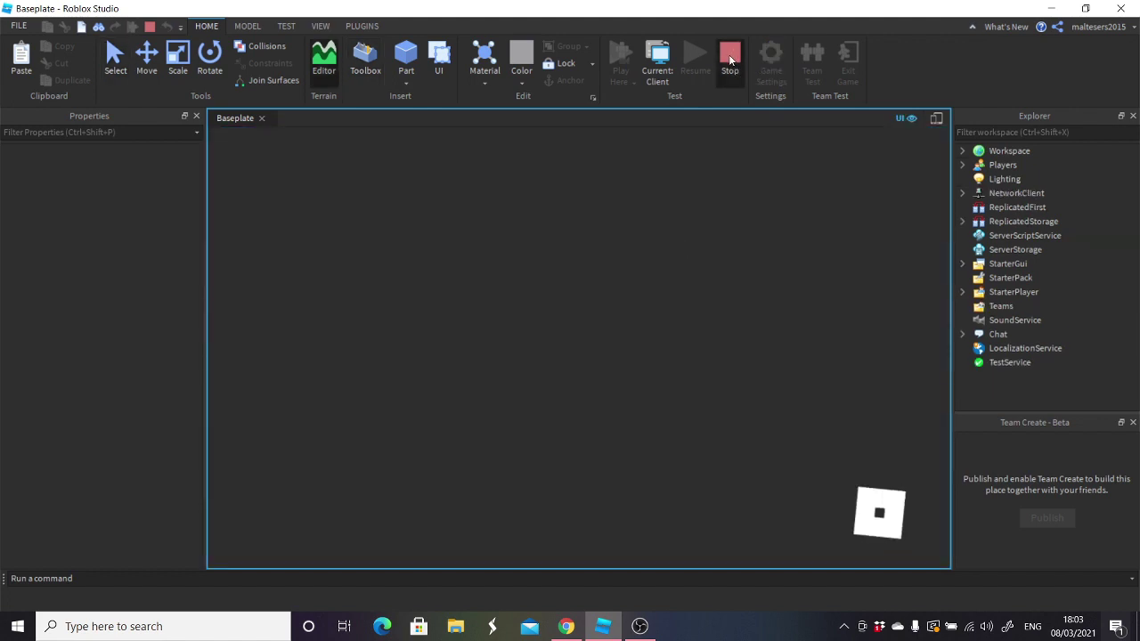
{"action": "left_click", "coordinate": [729, 60]}
- Turn off Playing for the AlfisTheme sound in Workspace
{"action": "scroll", "coordinate": [1026, 258], "scroll_direction": "up", "scroll_amount": 6}
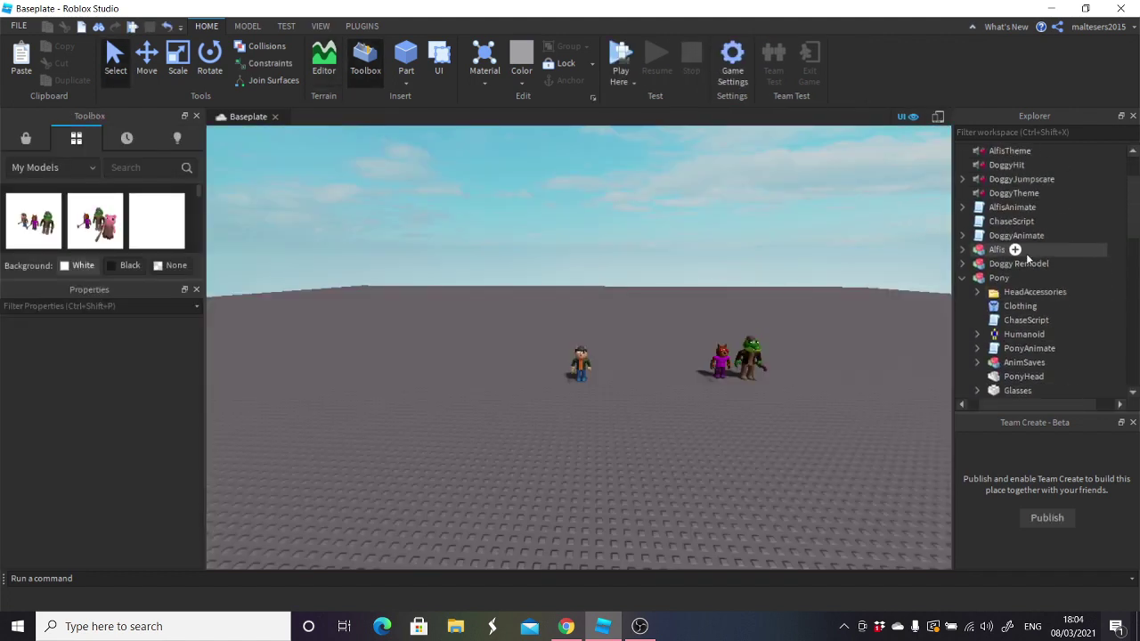
{"action": "left_click", "coordinate": [1023, 250]}
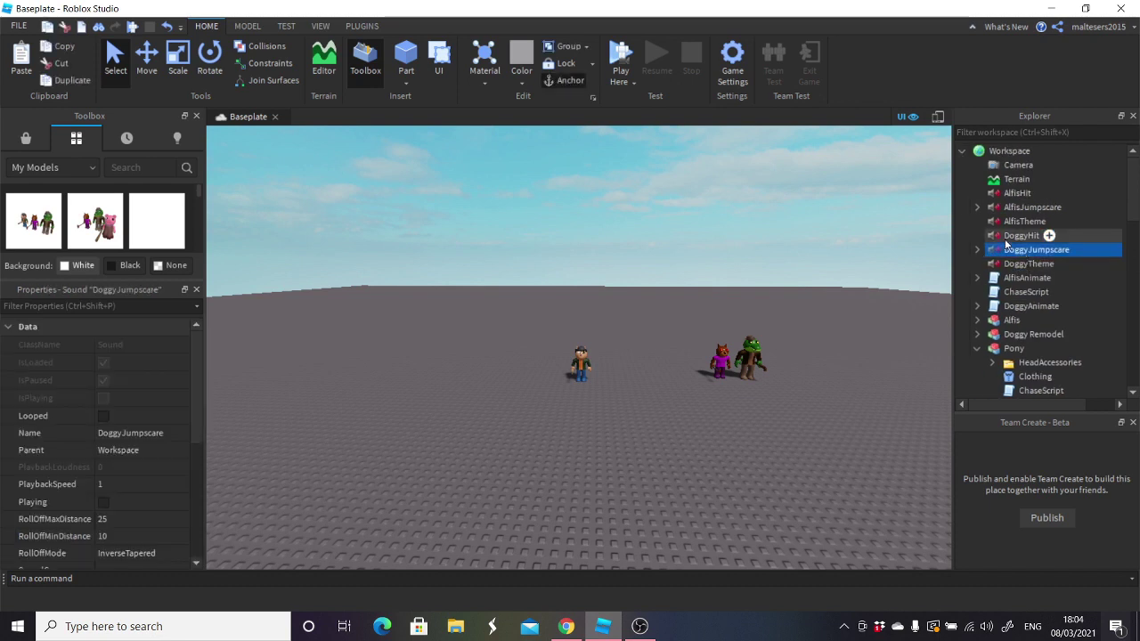
{"action": "left_click", "coordinate": [1020, 236]}
{"action": "left_click", "coordinate": [1024, 221]}
{"action": "left_click", "coordinate": [1023, 210]}
{"action": "left_click", "coordinate": [1024, 221]}
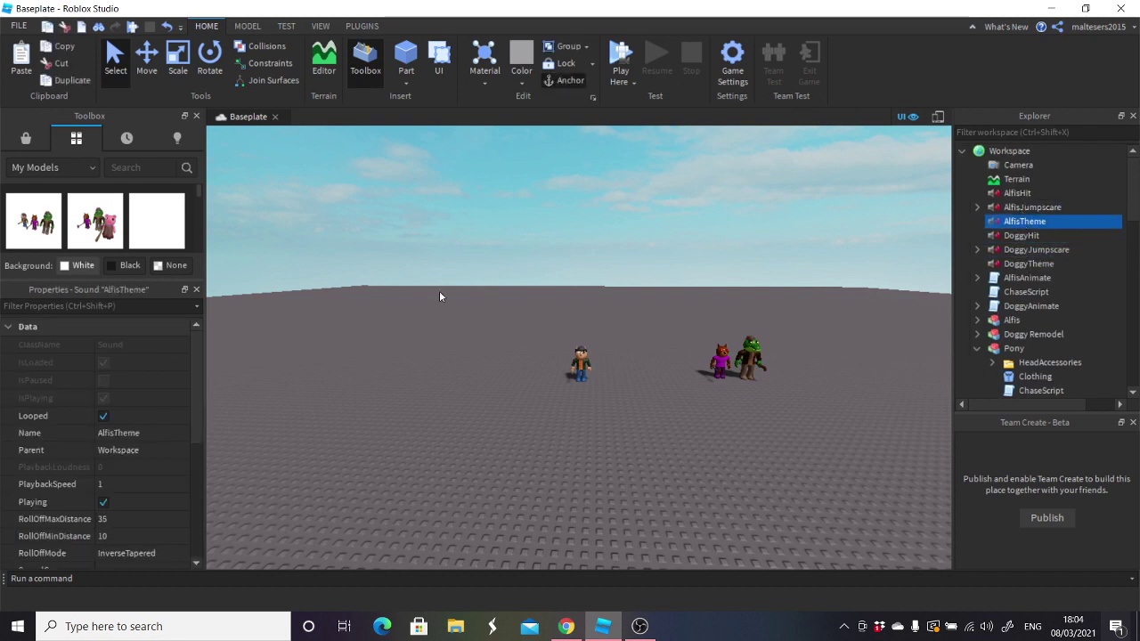
{"action": "scroll", "coordinate": [129, 498], "scroll_direction": "down", "scroll_amount": 2}
{"action": "scroll", "coordinate": [129, 498], "scroll_direction": "up", "scroll_amount": 2}
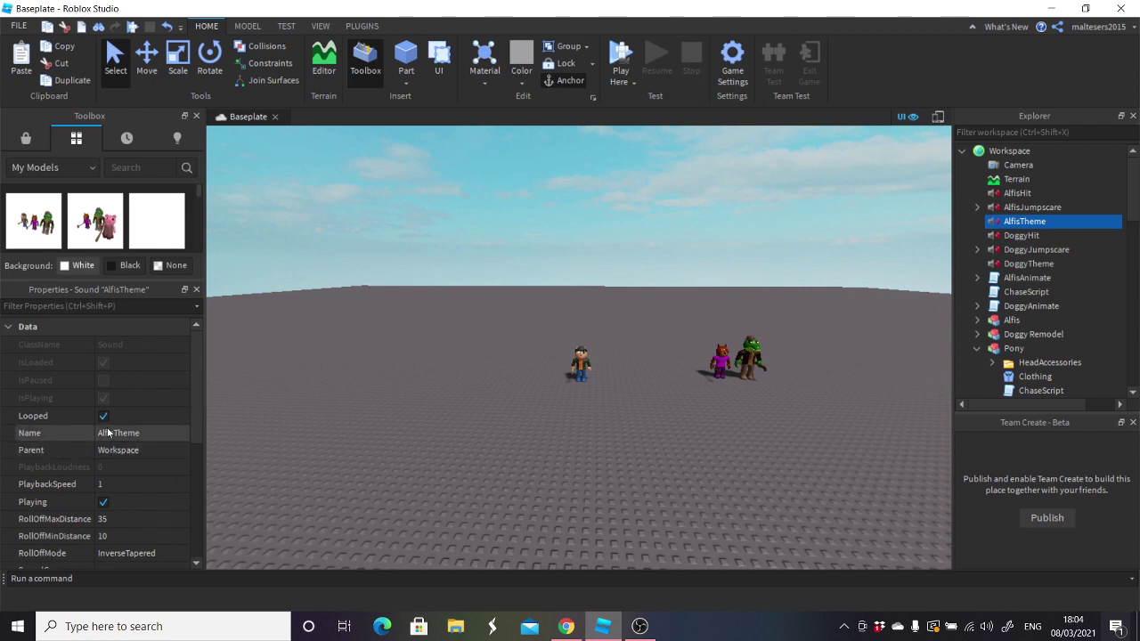
{"action": "left_click", "coordinate": [105, 502]}
- Turn off Playing for the DoggyTheme sound in Workspace and deselect it
{"action": "left_click", "coordinate": [1013, 193]}
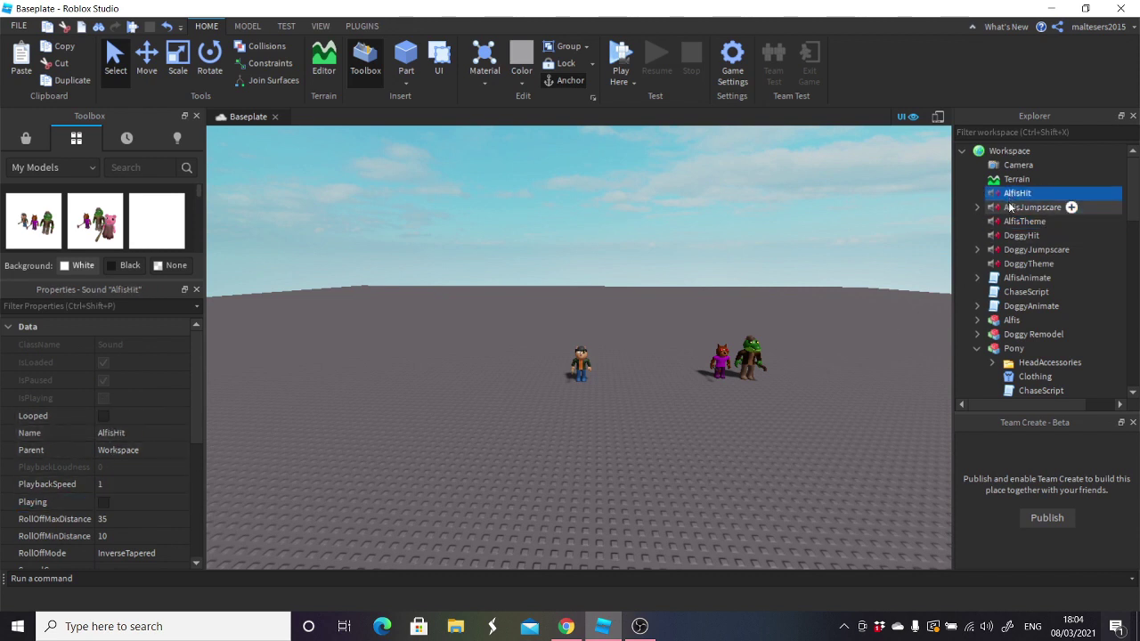
{"action": "left_click", "coordinate": [1009, 207]}
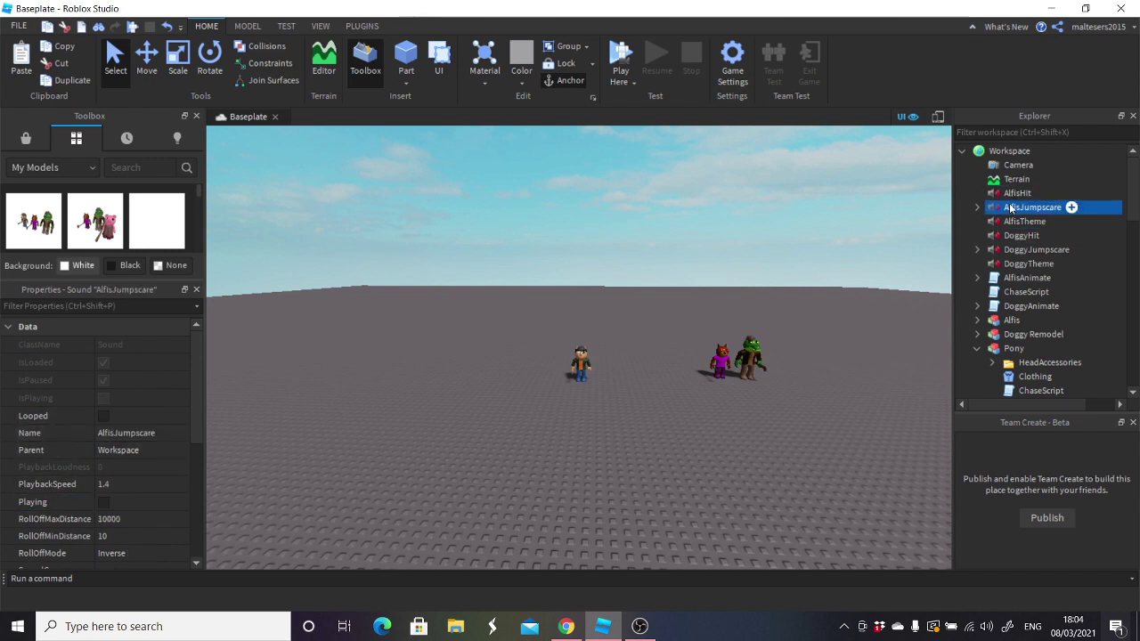
{"action": "left_click", "coordinate": [1016, 263]}
{"action": "left_click", "coordinate": [117, 499]}
{"action": "left_click", "coordinate": [487, 484]}
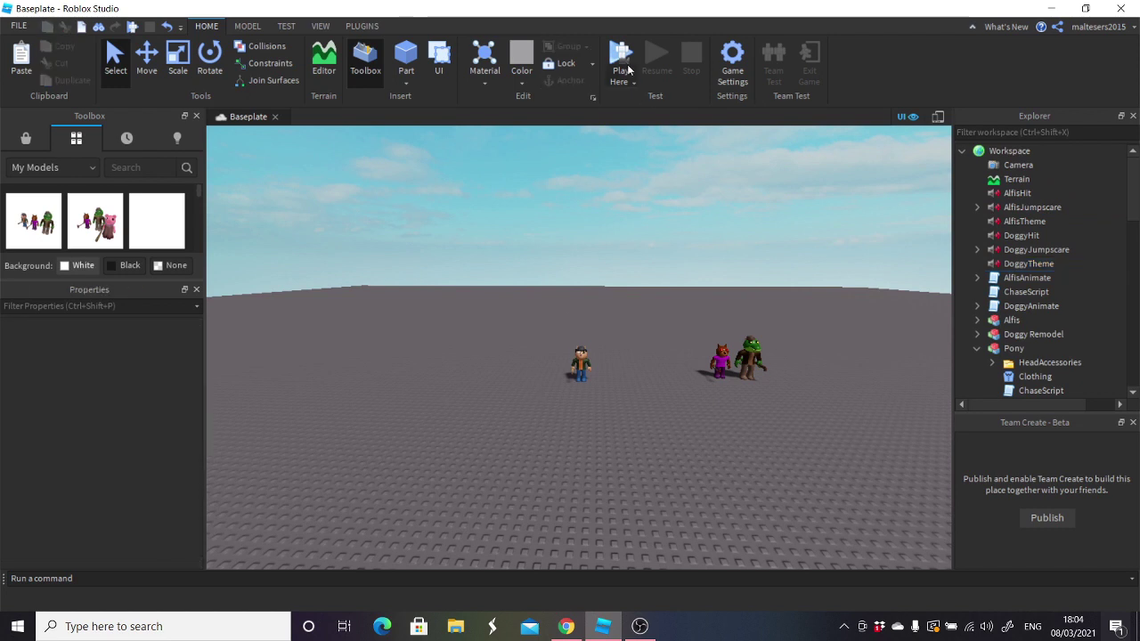
- Playtest the baseplate, walking the character around Pony to check how the bot chases and animates
{"action": "left_click", "coordinate": [622, 53]}
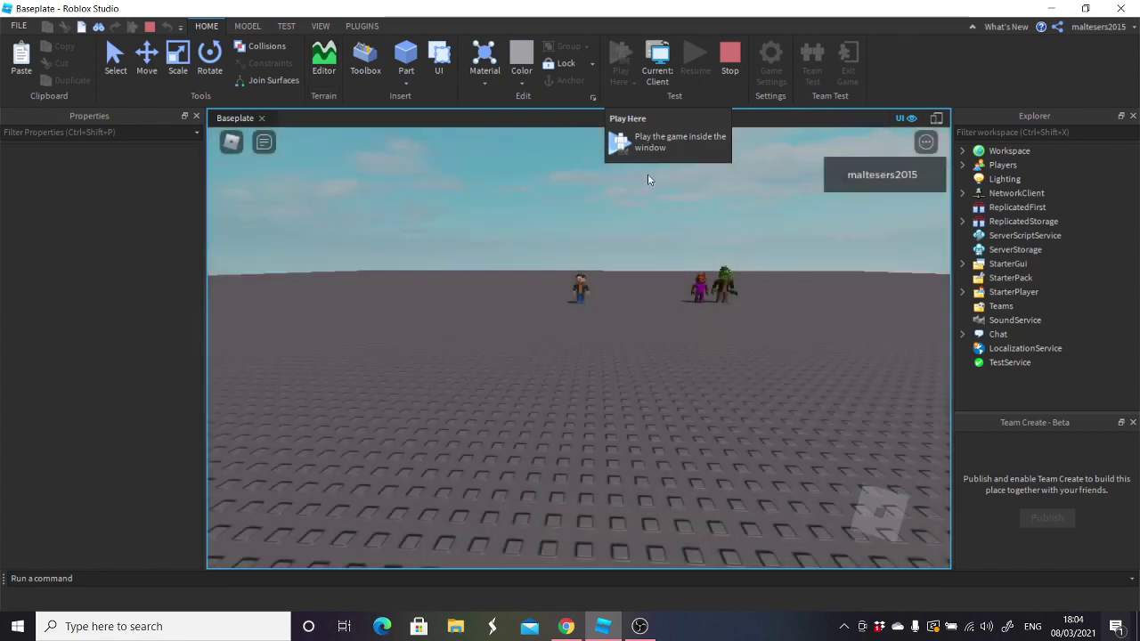
{"action": "scroll", "coordinate": [649, 228], "scroll_direction": "up", "scroll_amount": 5}
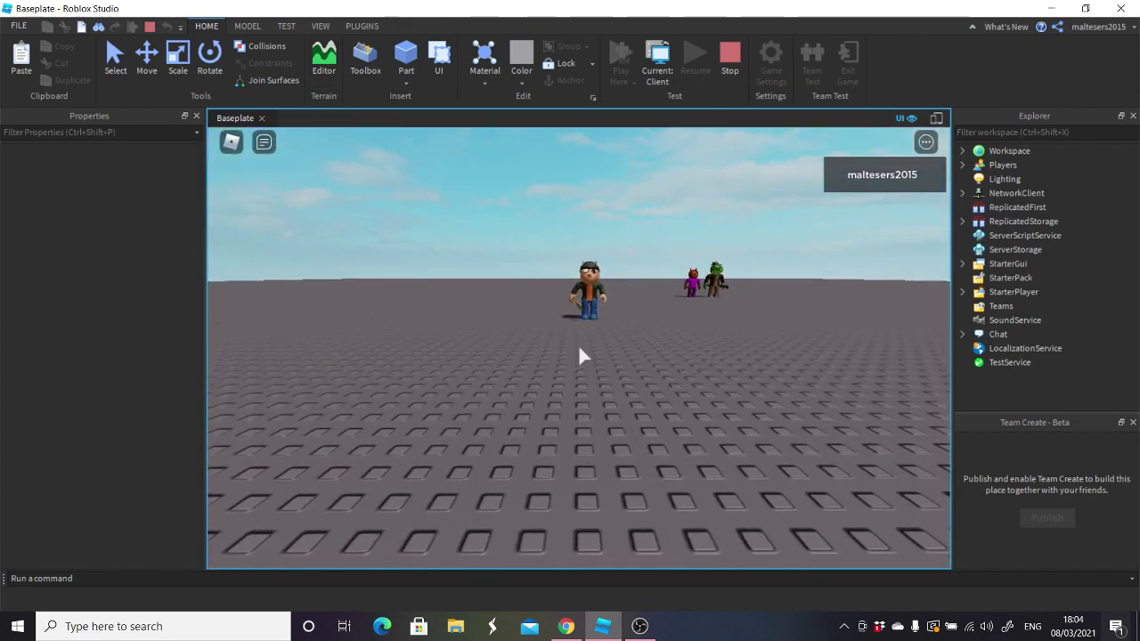
{"action": "key", "text": "a"}
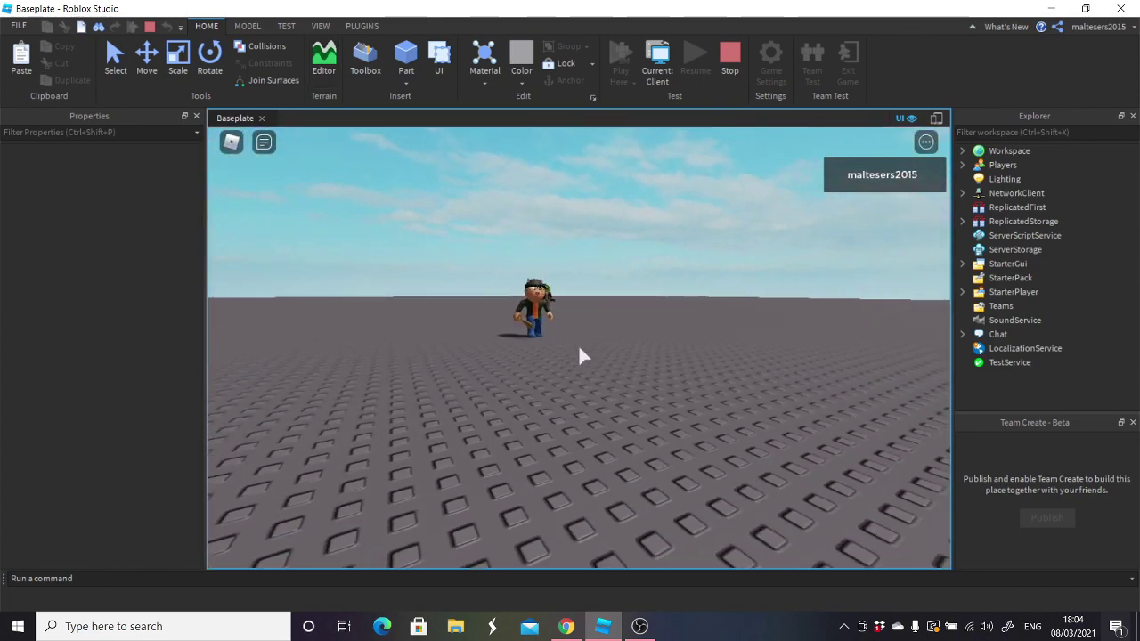
{"action": "scroll", "coordinate": [580, 356], "scroll_direction": "down", "scroll_amount": 4}
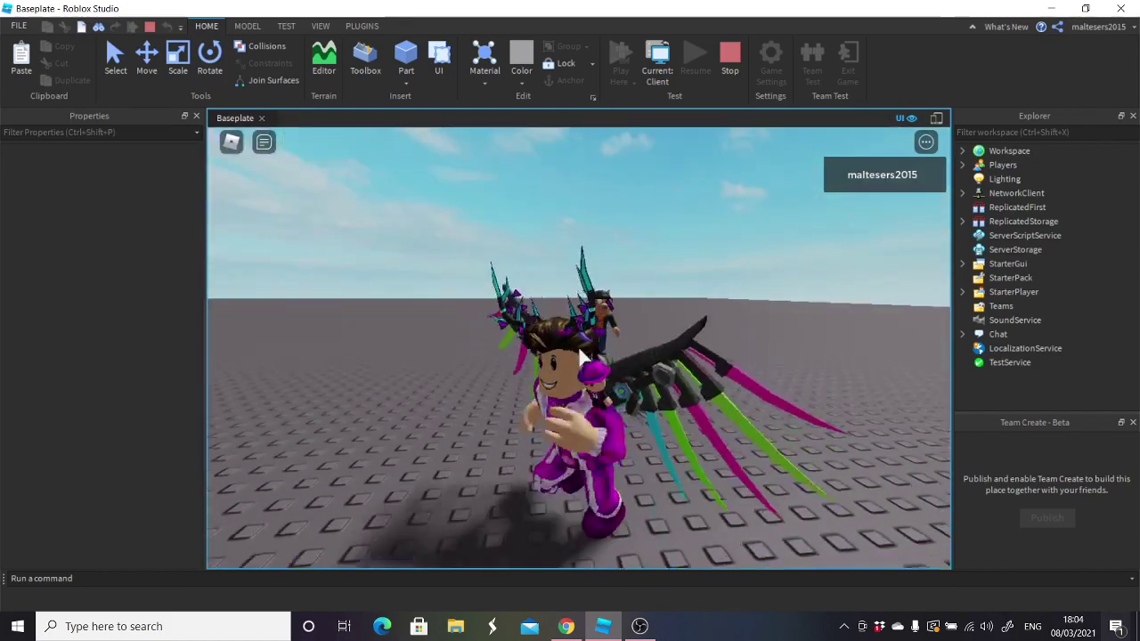
{"action": "key", "text": "w"}
{"action": "right_click_drag", "start_coordinate": [581, 357], "coordinate": [580, 356]}
{"action": "key", "text": "d"}
{"action": "scroll", "coordinate": [580, 356], "scroll_direction": "up", "scroll_amount": 5}
{"action": "scroll", "coordinate": [580, 357], "scroll_direction": "up", "scroll_amount": 2}
{"action": "key", "text": "s"}
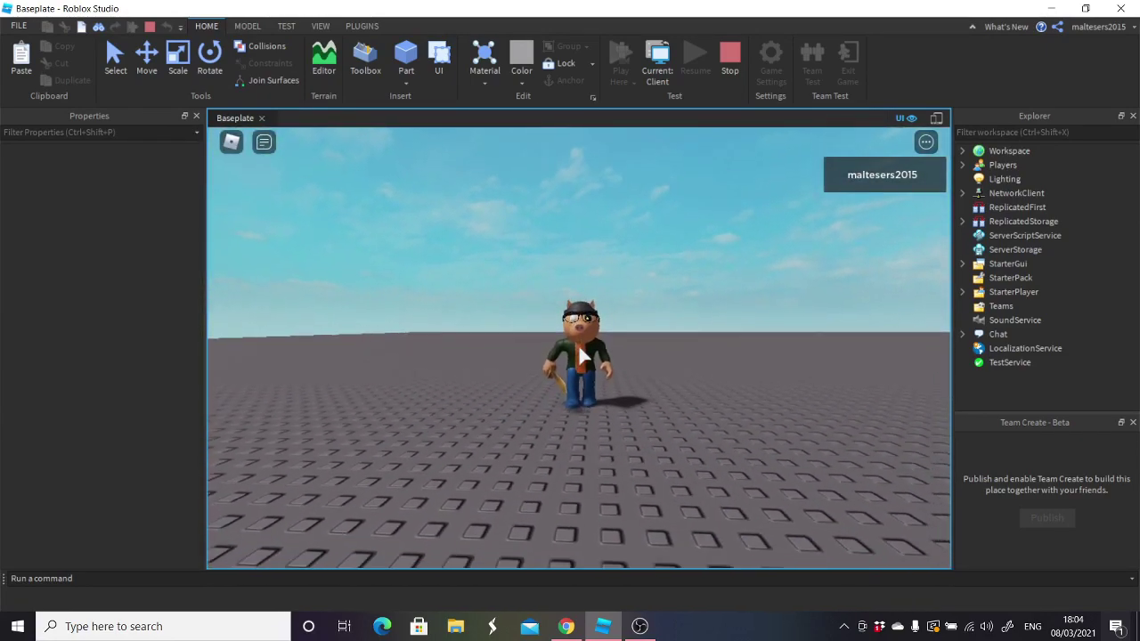
{"action": "key", "text": "a"}
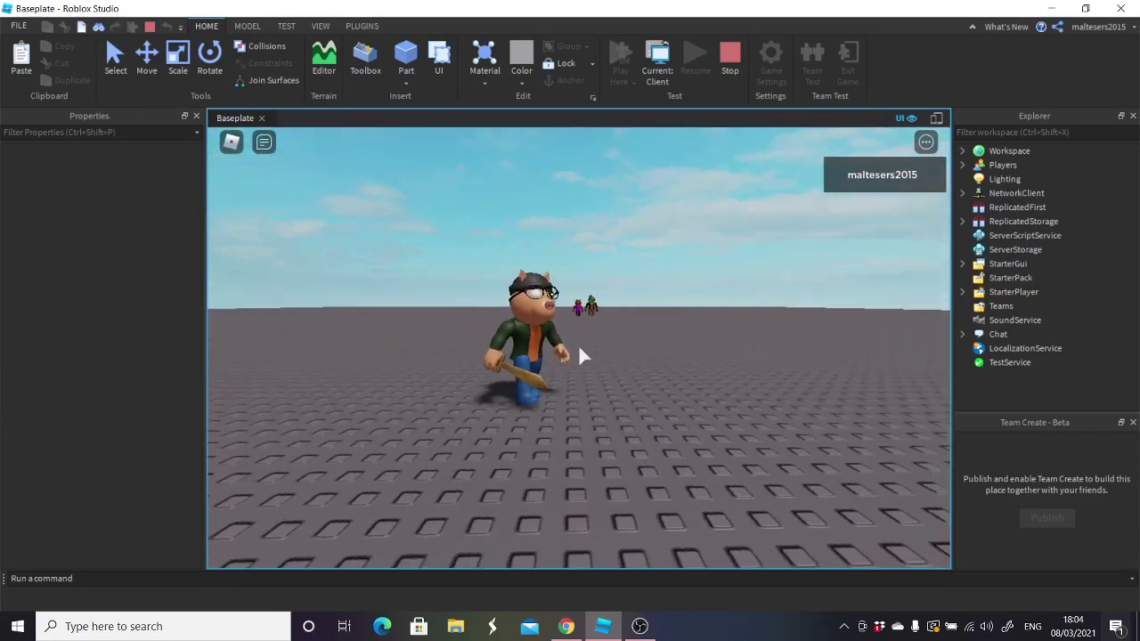
{"action": "key", "text": "s"}
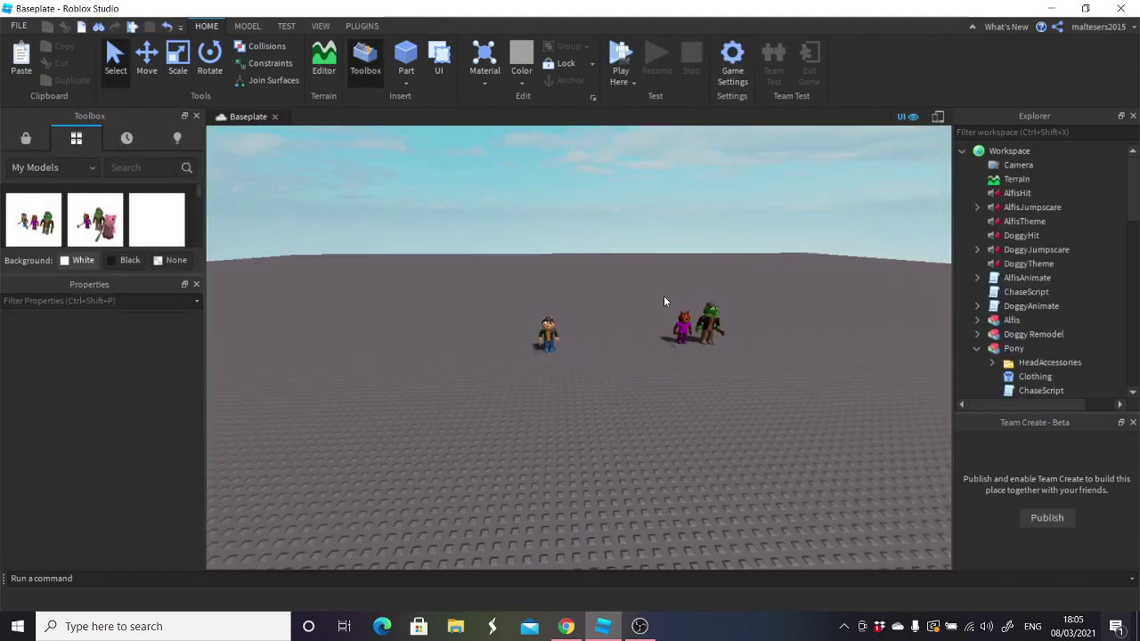
- Paste a copy of Workspace's ChaseScript into the Doggy Remodel model and collapse the model
{"action": "scroll", "coordinate": [663, 301], "scroll_direction": "up", "scroll_amount": 5}
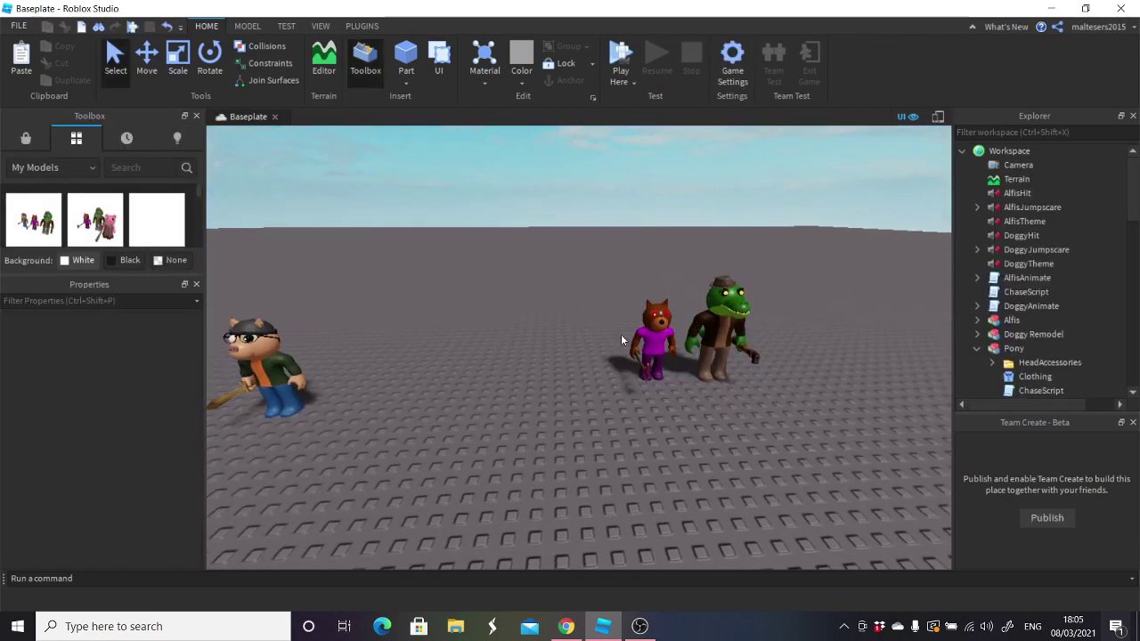
{"action": "left_click", "coordinate": [634, 352]}
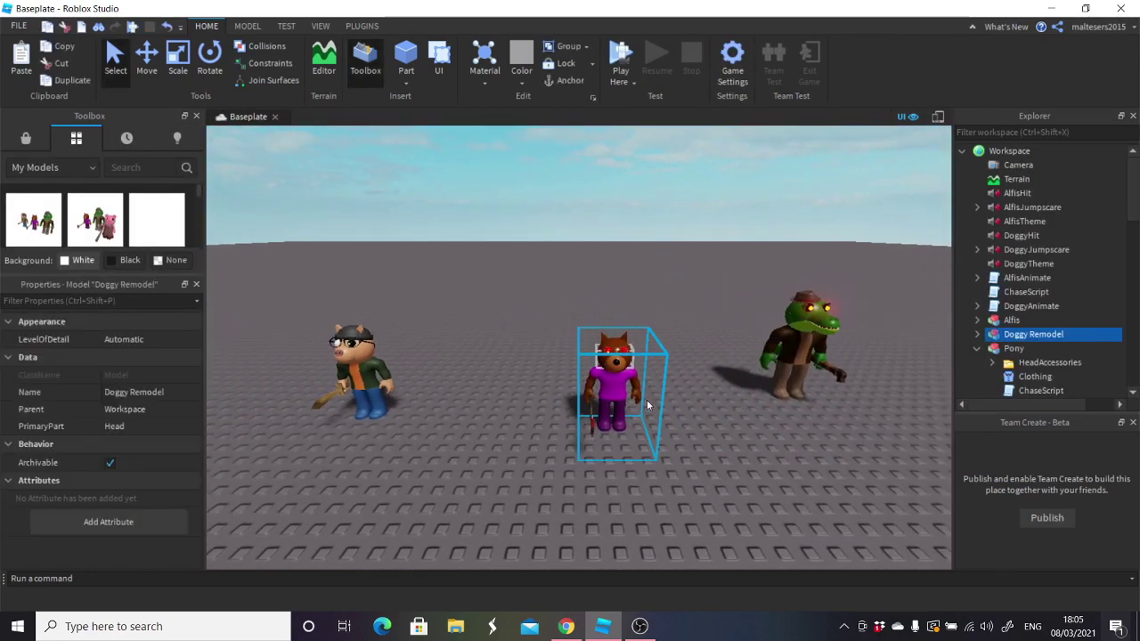
{"action": "scroll", "coordinate": [646, 400], "scroll_direction": "up", "scroll_amount": 4}
{"action": "left_click", "coordinate": [1007, 294]}
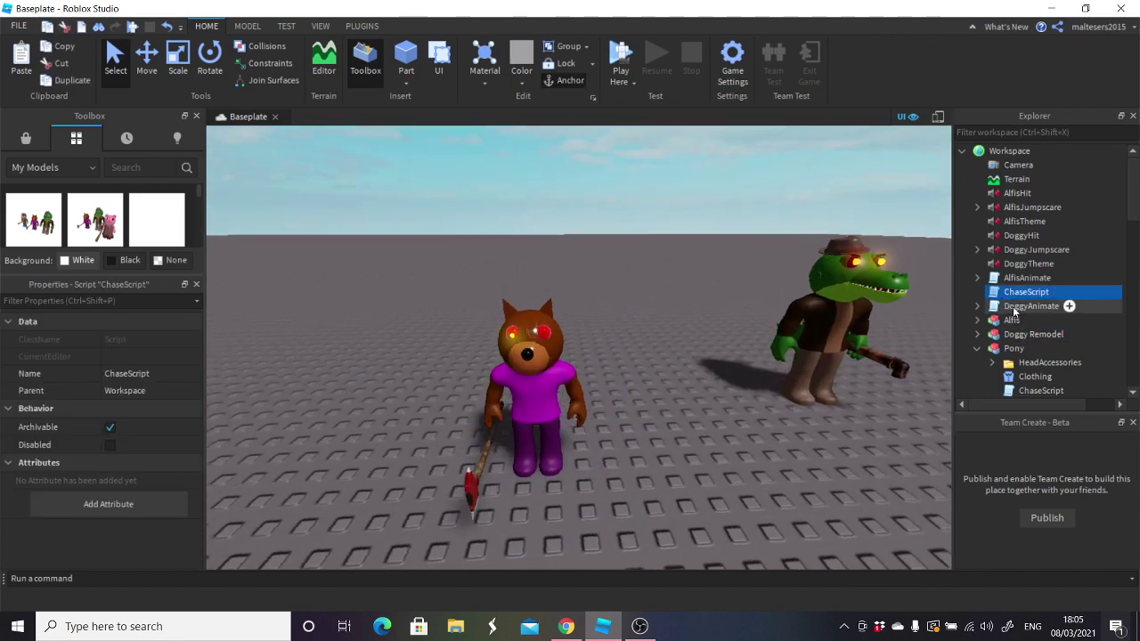
{"action": "scroll", "coordinate": [1016, 299], "scroll_direction": "down", "scroll_amount": 2}
{"action": "left_click", "coordinate": [1021, 263]}
{"action": "left_click", "coordinate": [1007, 236]}
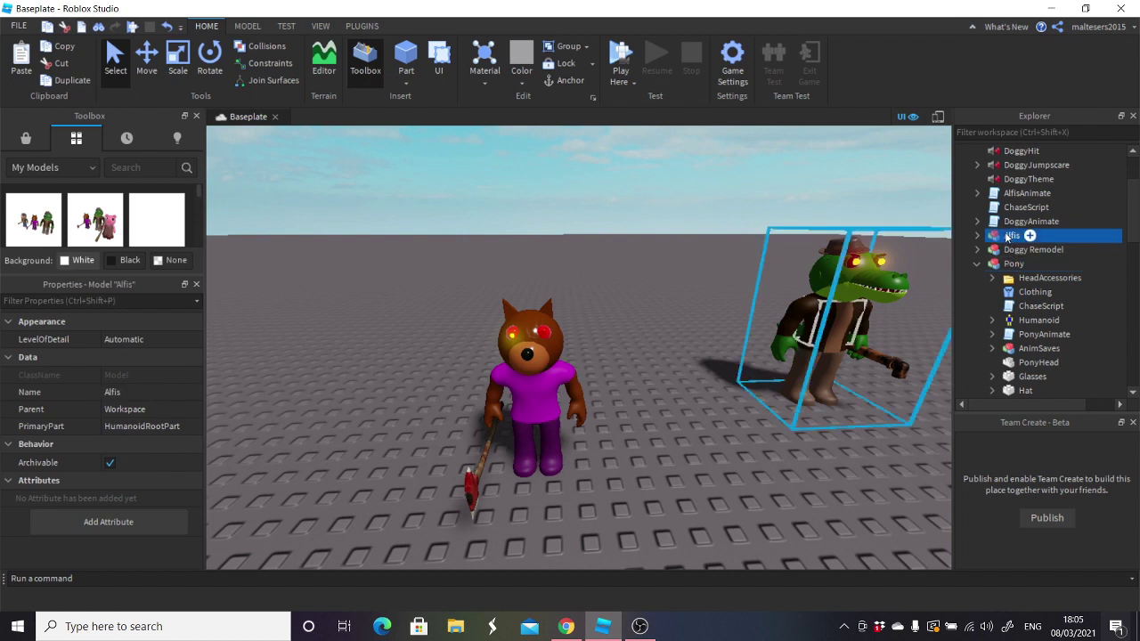
{"action": "left_click", "coordinate": [1007, 251]}
{"action": "key", "text": "ctrl+shift+v"}
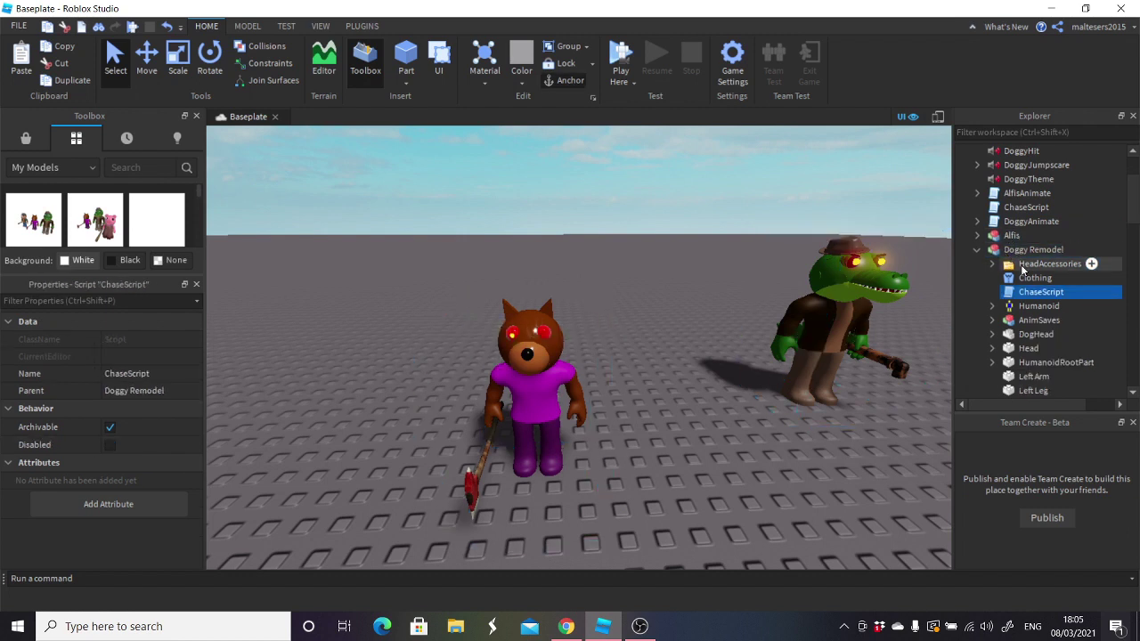
{"action": "scroll", "coordinate": [1022, 261], "scroll_direction": "down", "scroll_amount": 5}
{"action": "scroll", "coordinate": [1023, 264], "scroll_direction": "up", "scroll_amount": 4}
{"action": "left_click", "coordinate": [977, 207]}
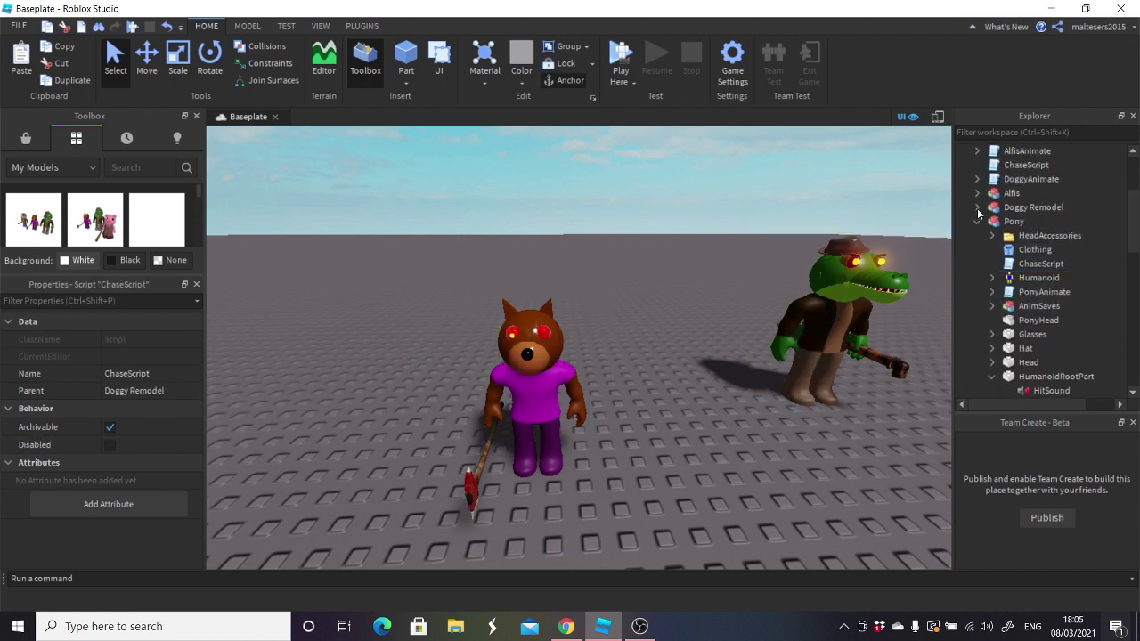
- Copy the KillScript from Pony's HumanoidRootPart into the HumanoidRootPart of the Doggy Remodel model
{"action": "scroll", "coordinate": [1015, 370], "scroll_direction": "down", "scroll_amount": 3}
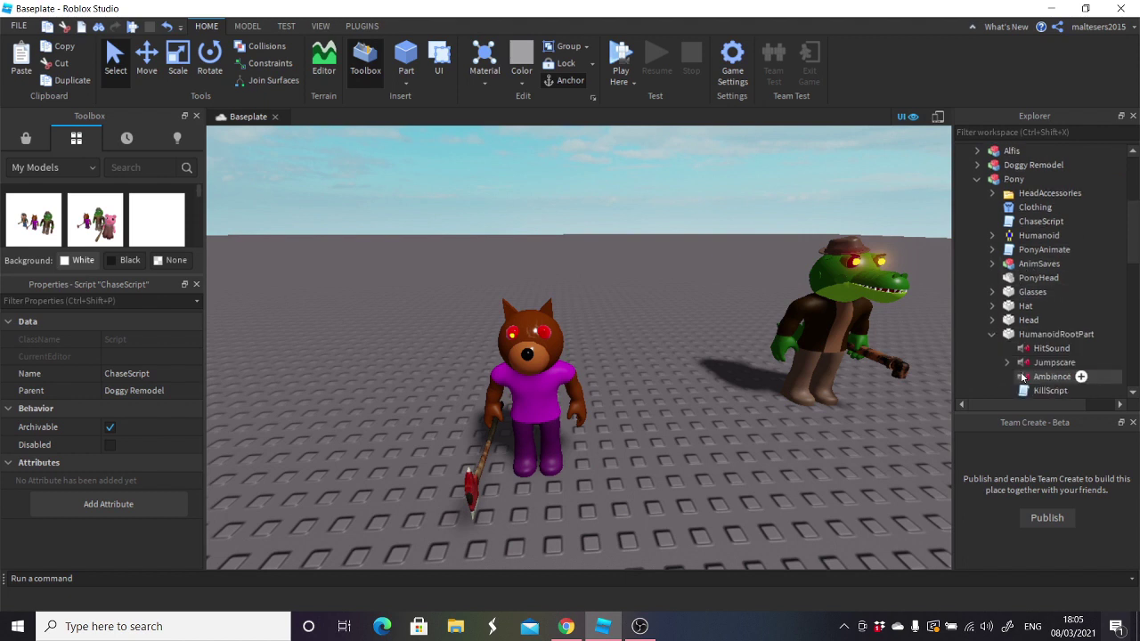
{"action": "left_click", "coordinate": [1038, 350]}
{"action": "scroll", "coordinate": [1024, 294], "scroll_direction": "up", "scroll_amount": 3}
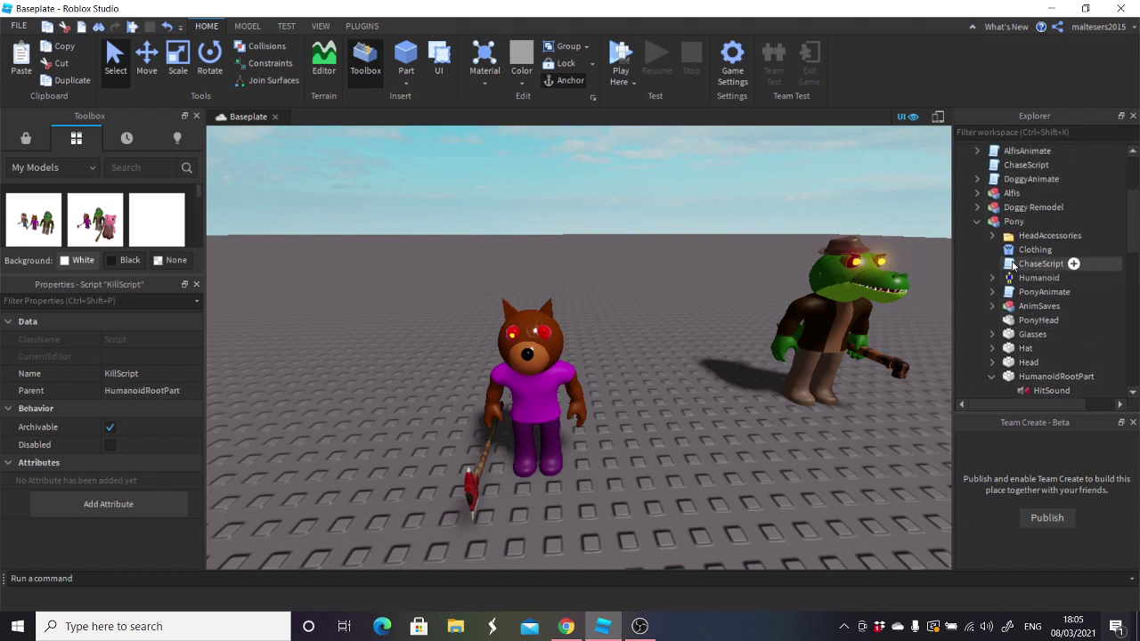
{"action": "left_click", "coordinate": [1034, 207]}
{"action": "left_click", "coordinate": [977, 207]}
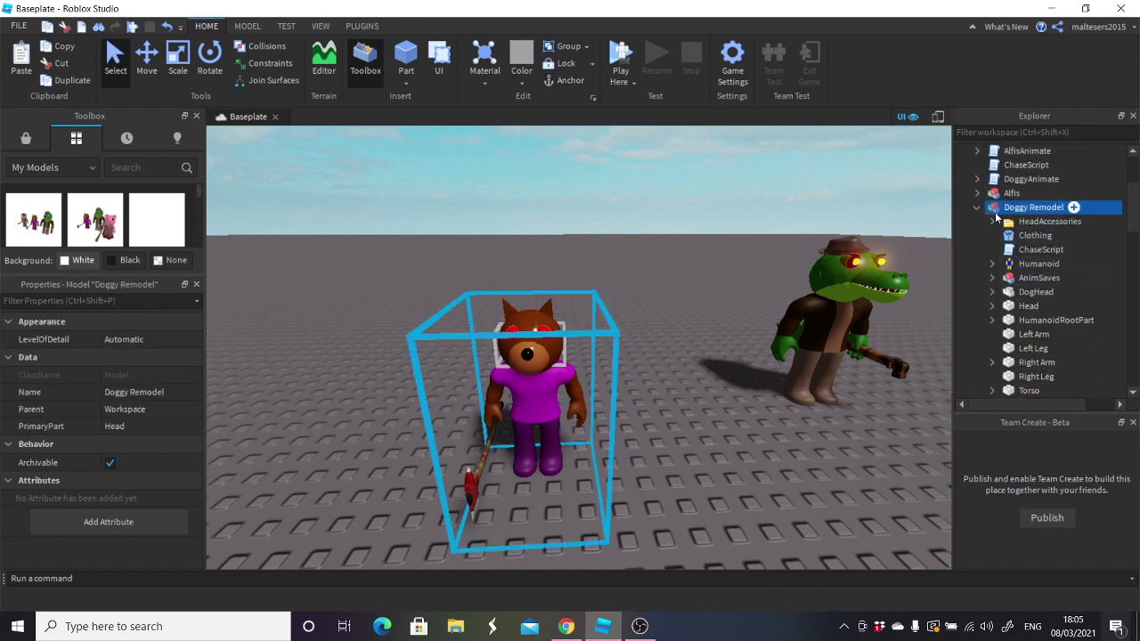
{"action": "left_click", "coordinate": [1023, 323]}
{"action": "key", "text": "ctrl+shift+v"}
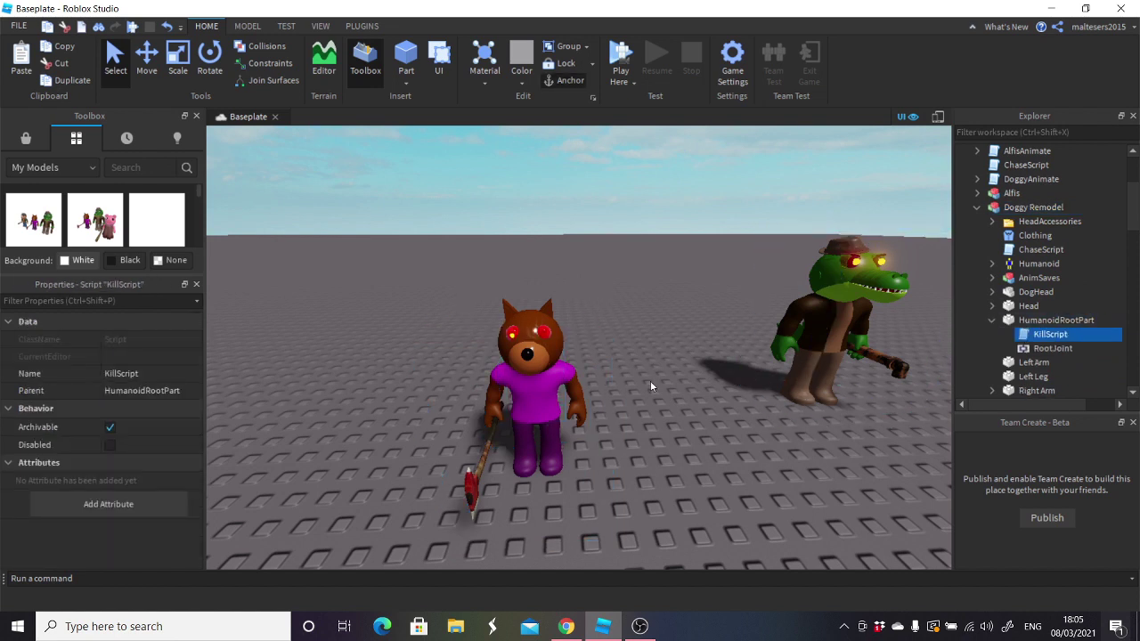
{"action": "left_click", "coordinate": [650, 381]}
- Move the DoggyAnimate script into Doggy Remodel, and the DoggyHit, DoggyJumpscare and DoggyTheme sounds into its HumanoidRootPart
{"action": "scroll", "coordinate": [1062, 280], "scroll_direction": "up", "scroll_amount": 2}
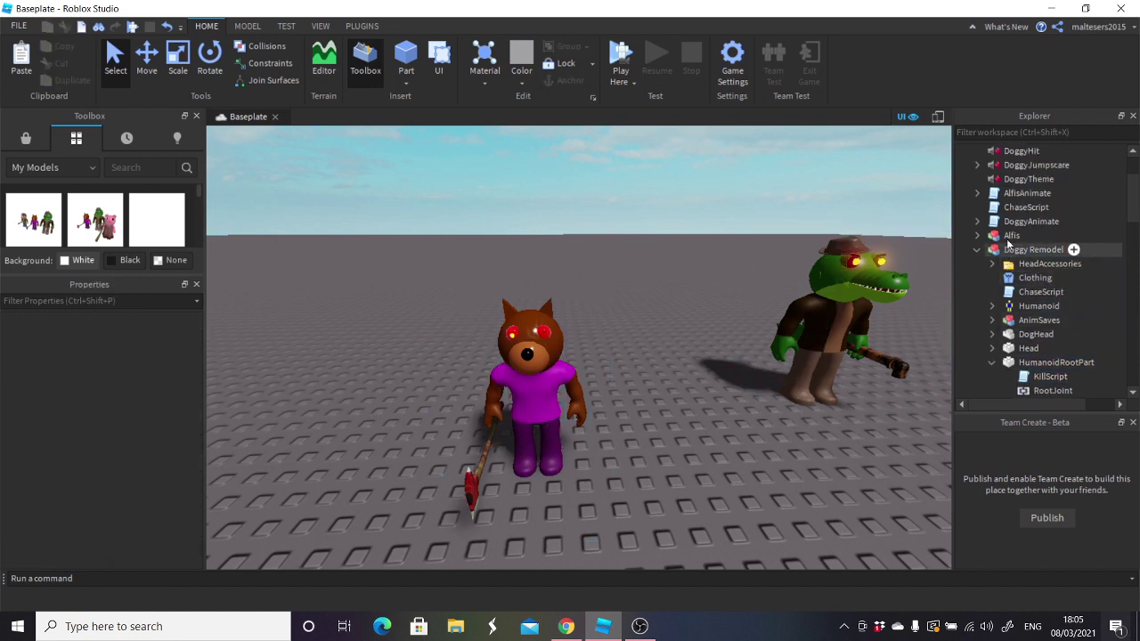
{"action": "left_click_drag", "start_coordinate": [1064, 221], "coordinate": [1033, 256]}
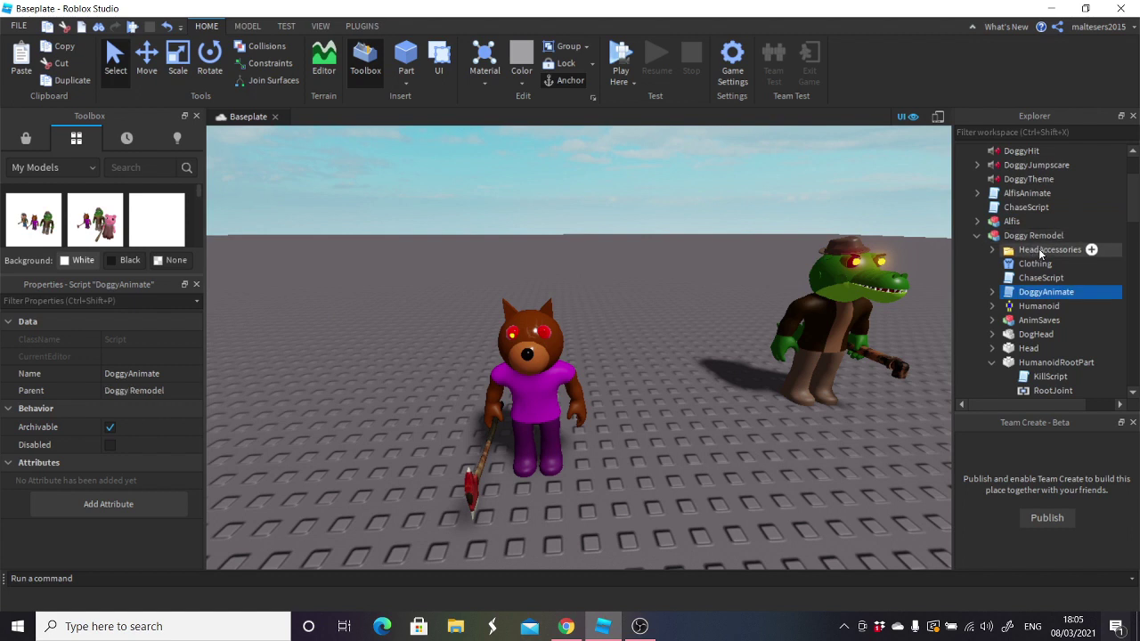
{"action": "scroll", "coordinate": [1082, 247], "scroll_direction": "up", "scroll_amount": 2}
{"action": "left_click", "coordinate": [1038, 262]}
{"action": "left_click", "coordinate": [1024, 238], "text": "shift"}
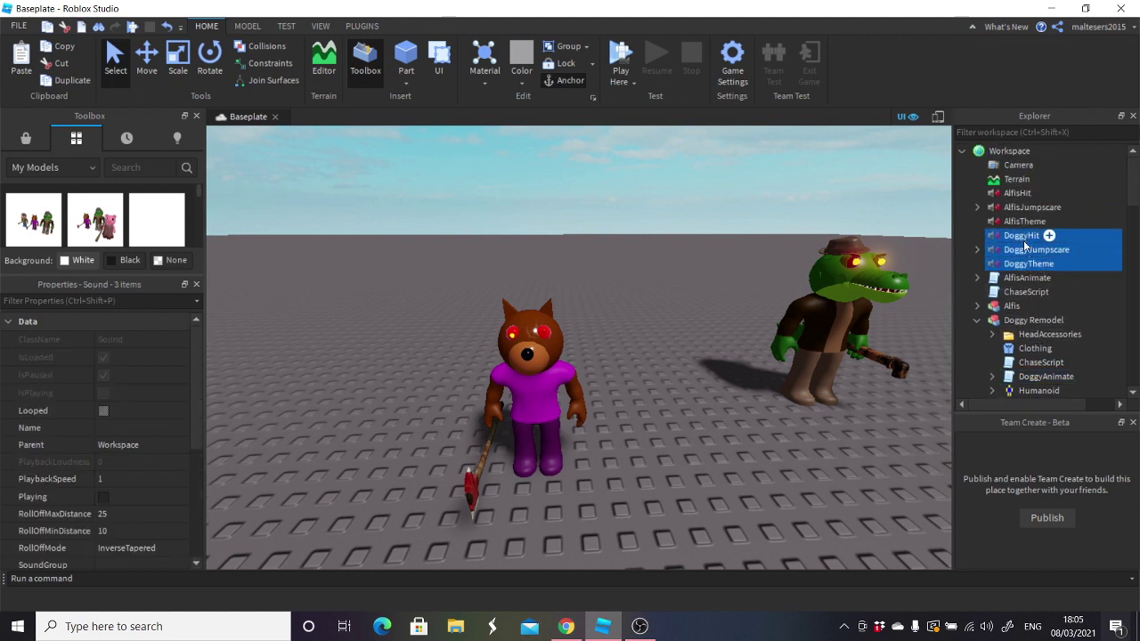
{"action": "left_click_drag", "start_coordinate": [1049, 254], "coordinate": [1053, 282]}
- Rename Doggy's sounds: DoggyTheme as Ambience, DoggyJumpscare as Jumpscare and DoggyHit as HitSound
{"action": "left_click", "coordinate": [1058, 283]}
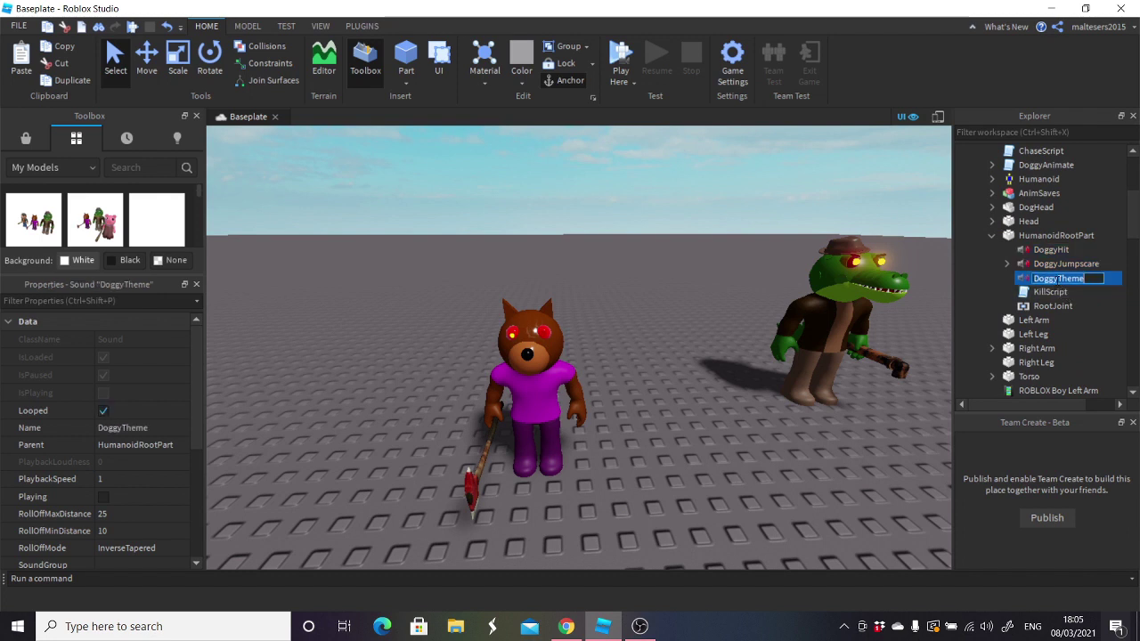
{"action": "key", "text": "F2"}
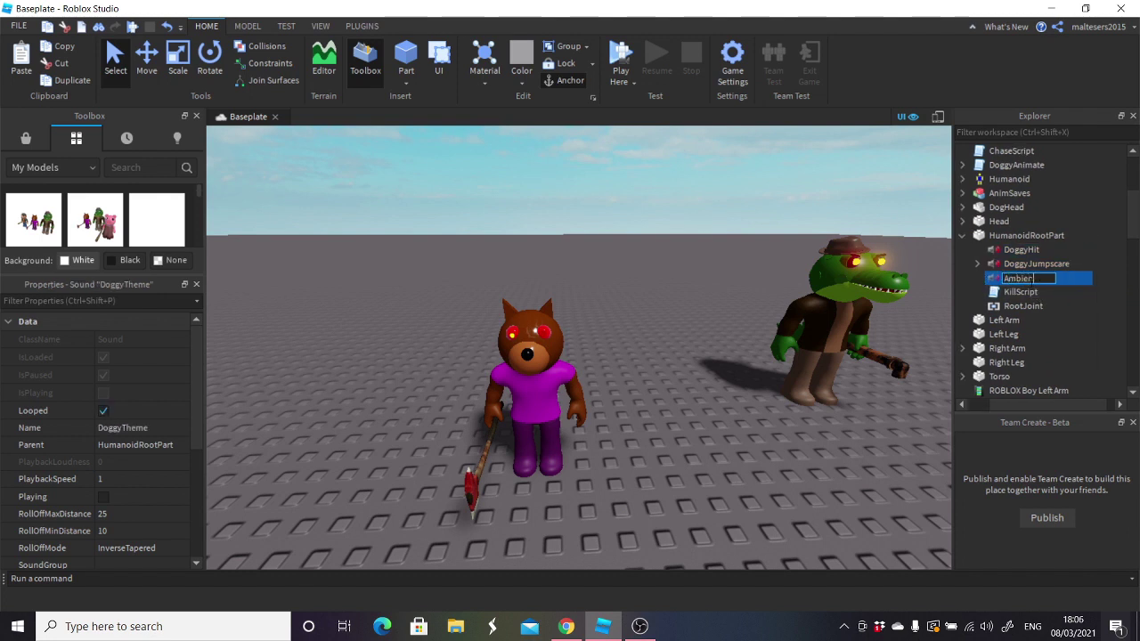
{"action": "double_click", "coordinate": [1033, 264]}
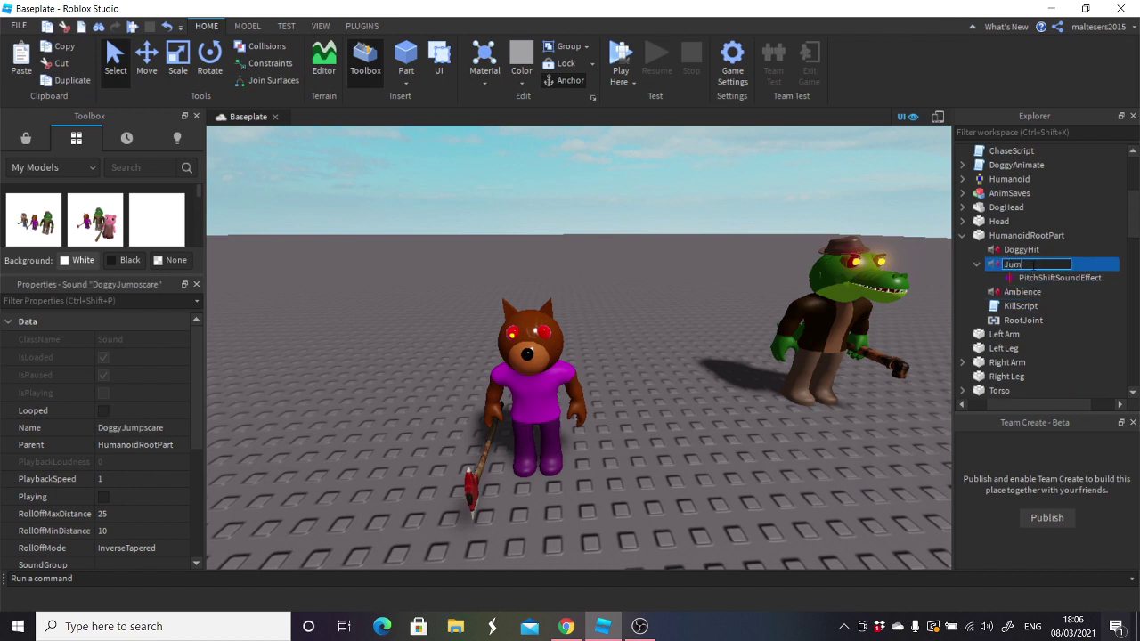
{"action": "left_click", "coordinate": [1033, 255]}
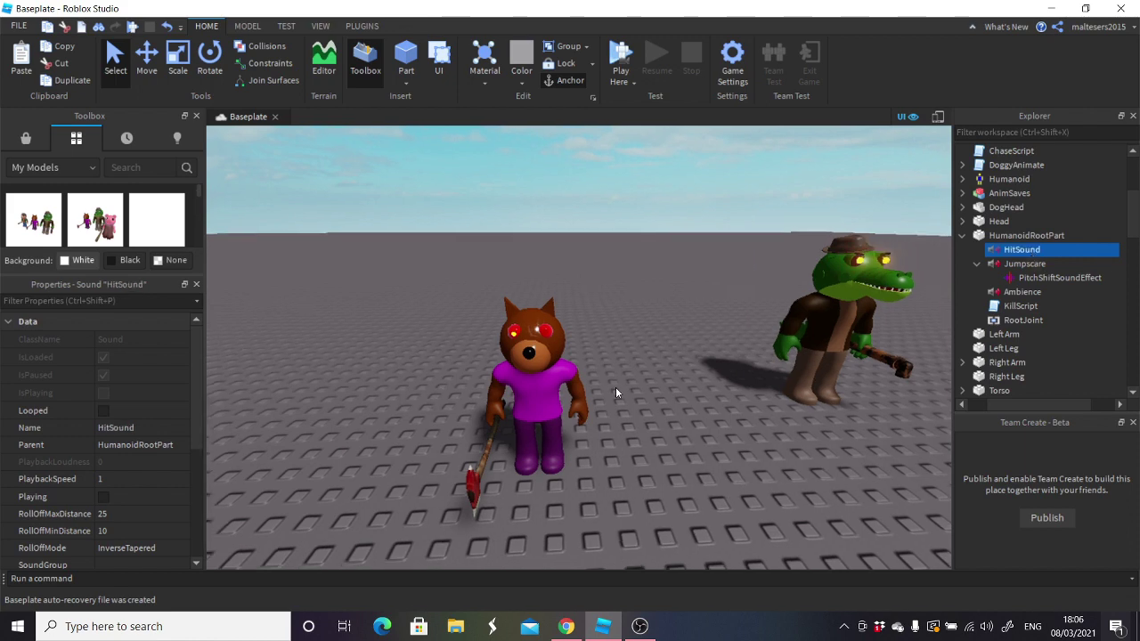
{"action": "left_click", "coordinate": [977, 263]}
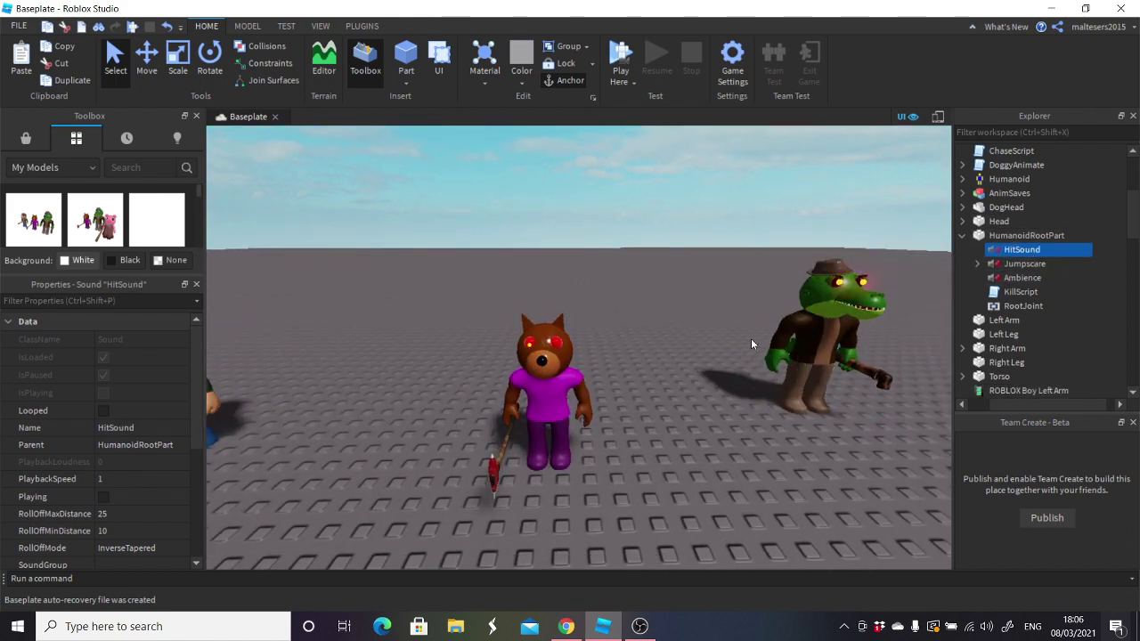
- Move the DoggyKill animation from Workspace into the Doggy Remodel model and rename it Swing
{"action": "left_click", "coordinate": [713, 337]}
{"action": "scroll", "coordinate": [684, 334], "scroll_direction": "down", "scroll_amount": 4}
{"action": "scroll", "coordinate": [674, 224], "scroll_direction": "down", "scroll_amount": 4}
{"action": "right_click_drag", "start_coordinate": [663, 225], "coordinate": [644, 218]}
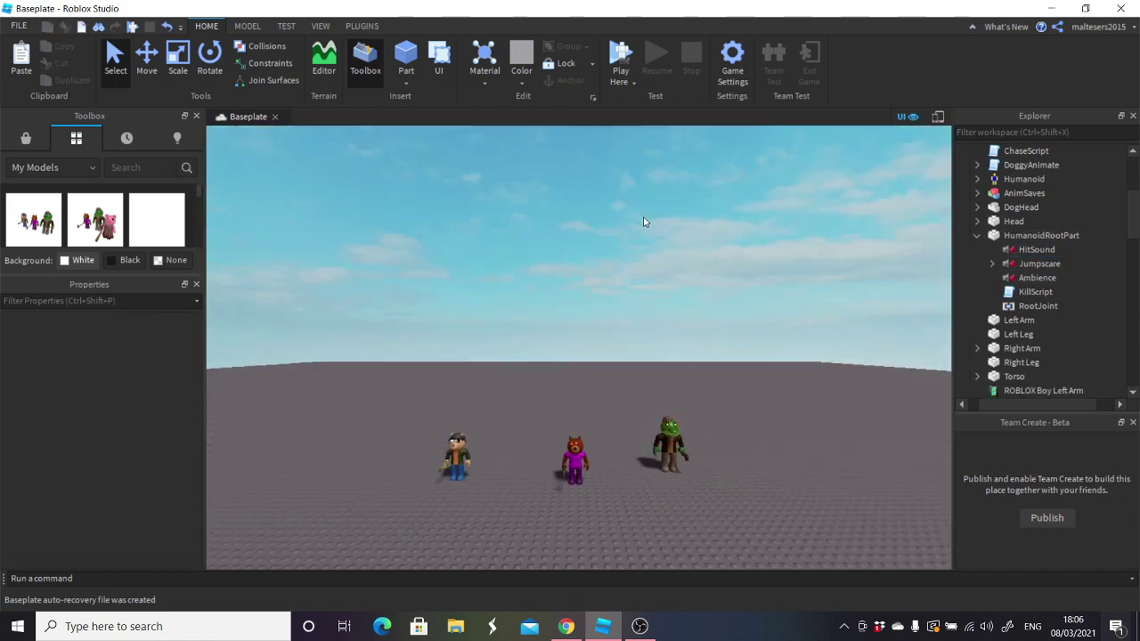
{"action": "scroll", "coordinate": [643, 217], "scroll_direction": "up", "scroll_amount": 6}
{"action": "scroll", "coordinate": [1073, 283], "scroll_direction": "down", "scroll_amount": 5}
{"action": "scroll", "coordinate": [1072, 283], "scroll_direction": "down", "scroll_amount": 8}
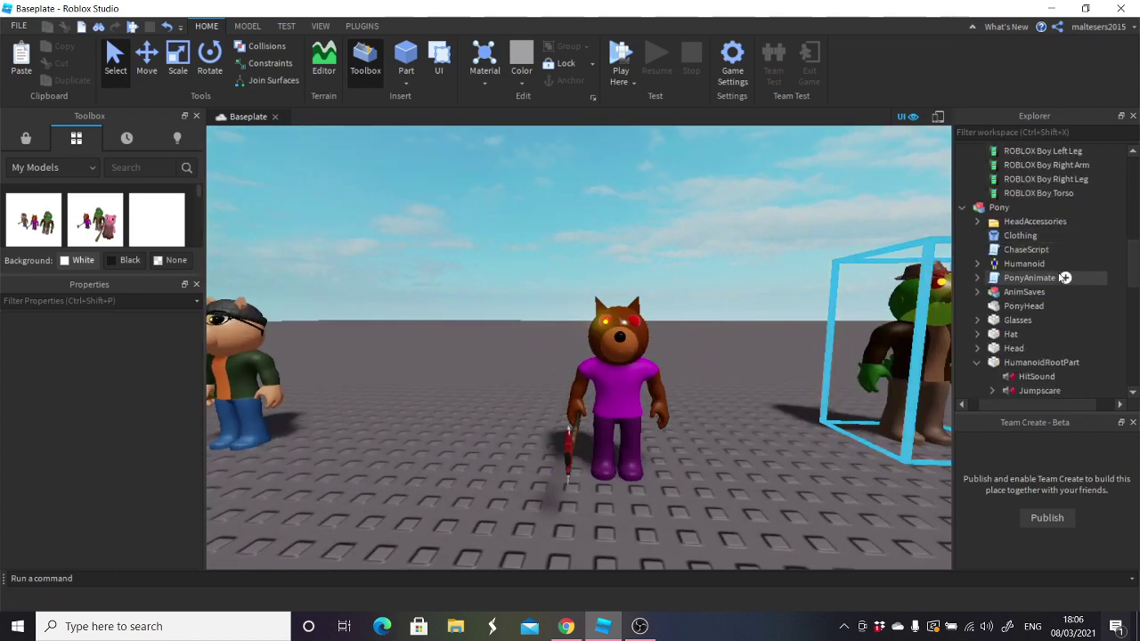
{"action": "scroll", "coordinate": [1027, 299], "scroll_direction": "up", "scroll_amount": 4}
{"action": "scroll", "coordinate": [998, 264], "scroll_direction": "down", "scroll_amount": 10}
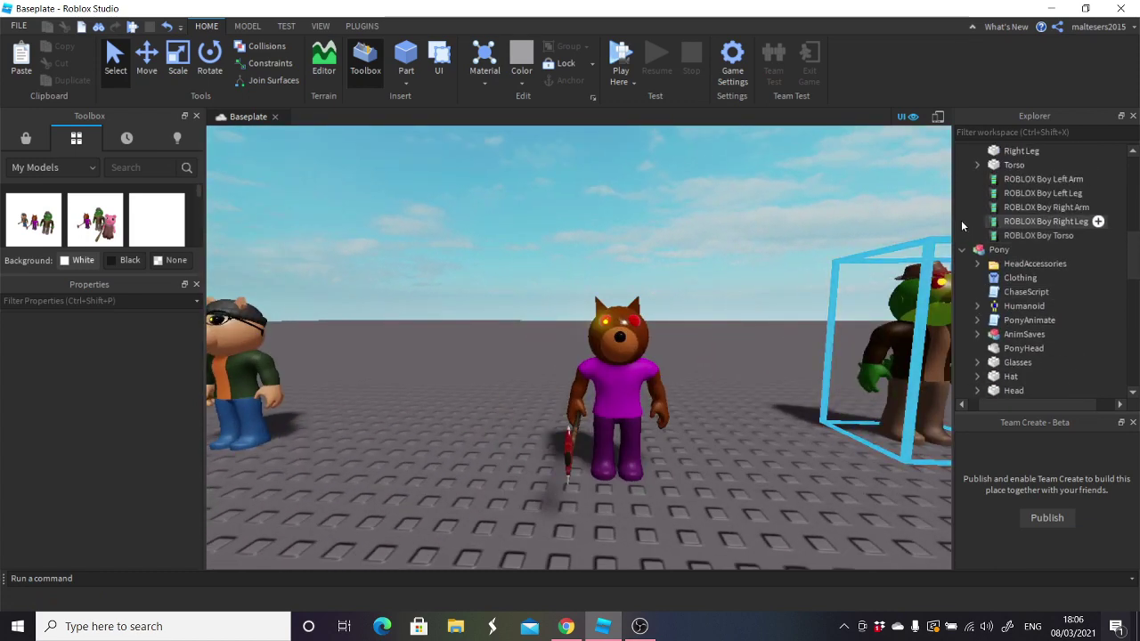
{"action": "left_click_drag", "start_coordinate": [997, 210], "coordinate": [1020, 151]}
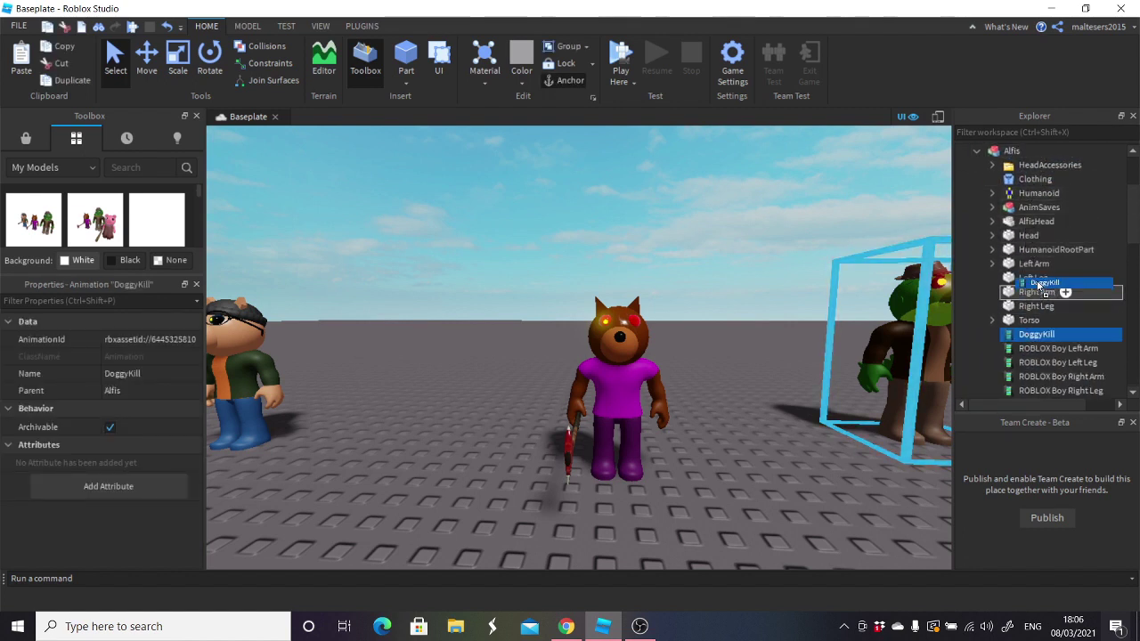
{"action": "scroll", "coordinate": [1061, 287], "scroll_direction": "down", "scroll_amount": 4}
{"action": "left_click_drag", "start_coordinate": [1059, 259], "coordinate": [1055, 253]}
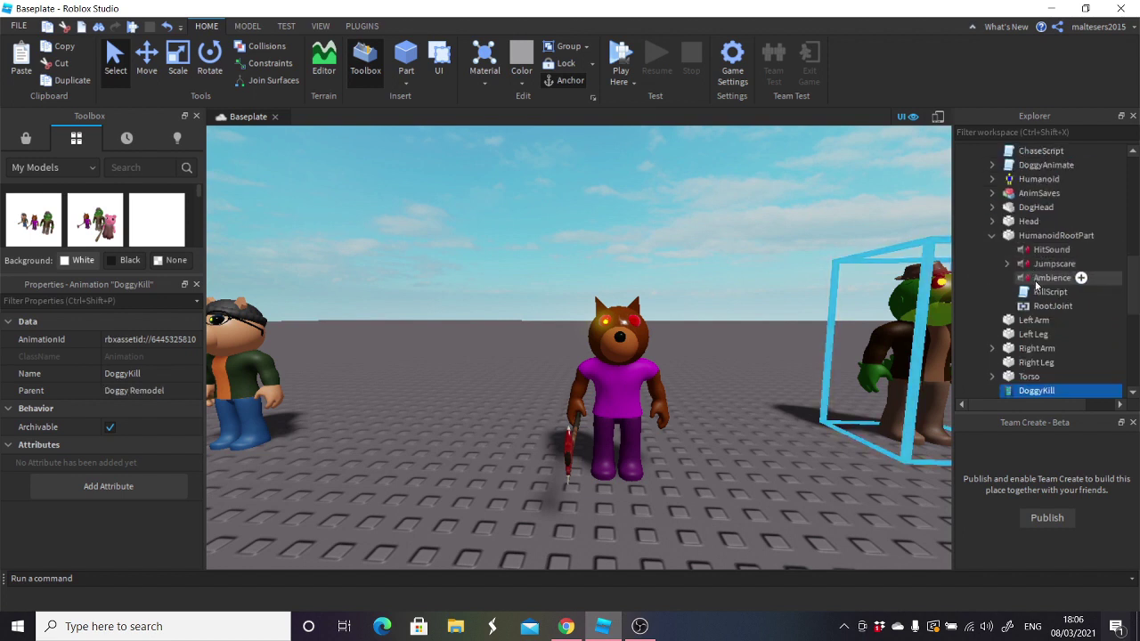
{"action": "double_click", "coordinate": [1036, 265]}
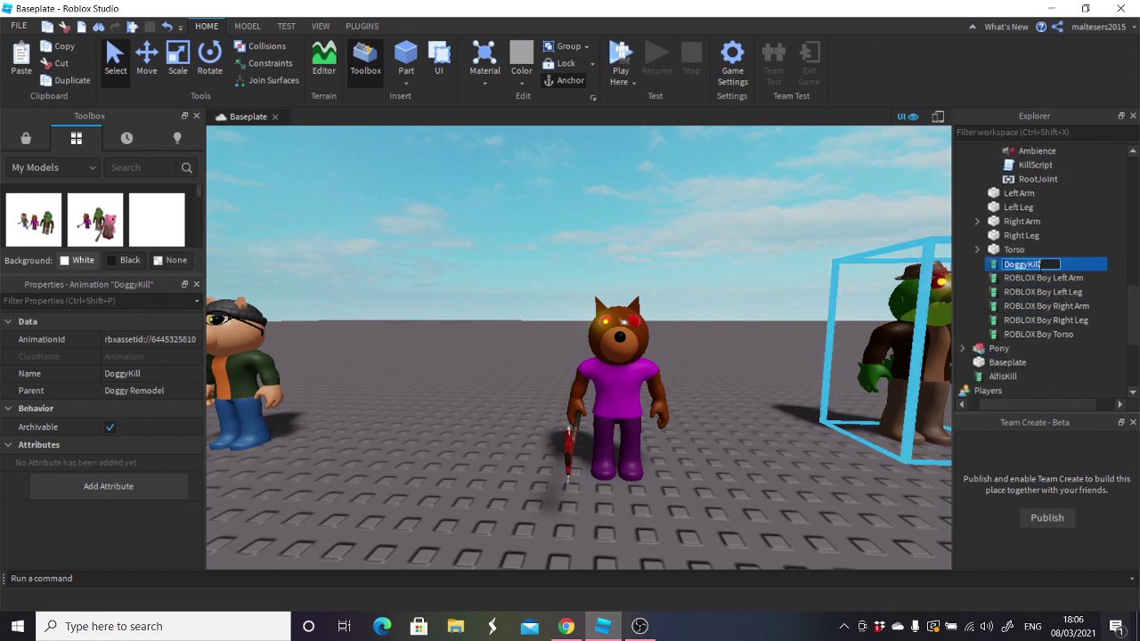
{"action": "key", "text": "Return"}
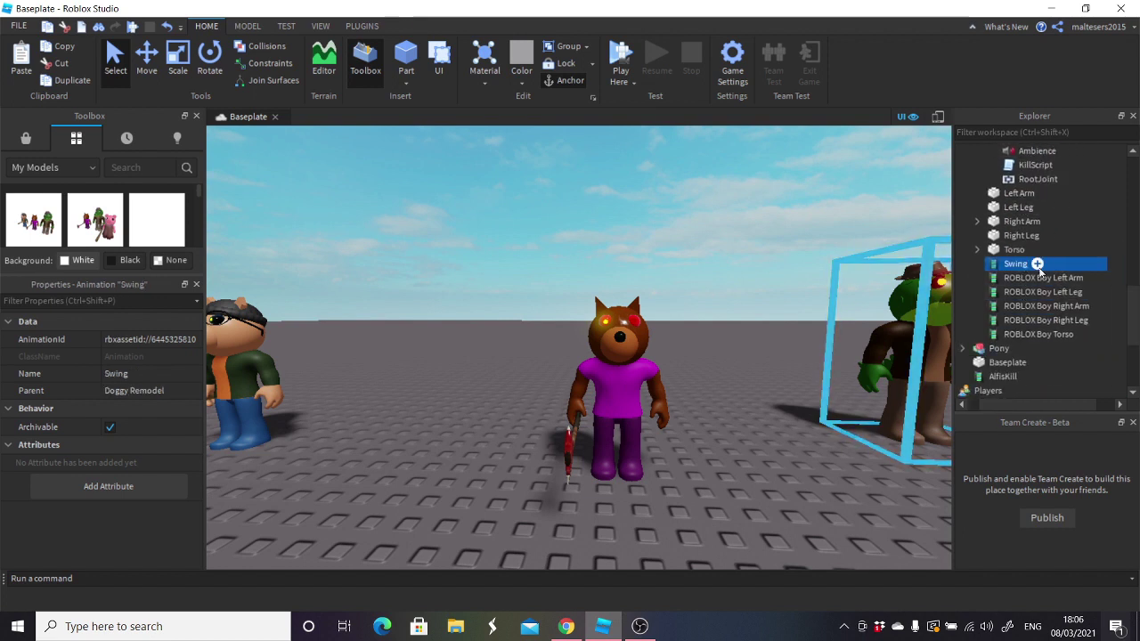
- Playtest the baseplate, walking the character near the bots to check how Doggy chases and animates, and stop the test
{"action": "right_click_drag", "start_coordinate": [684, 212], "coordinate": [683, 234]}
{"action": "key", "text": "s"}
{"action": "left_click", "coordinate": [622, 54]}
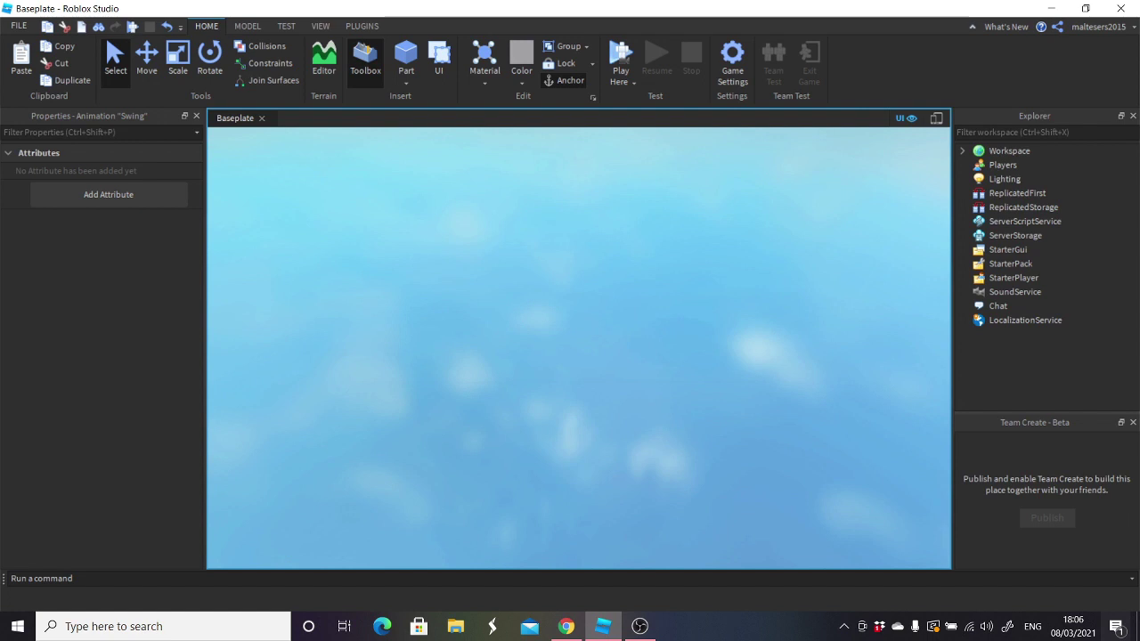
{"action": "key", "text": "F5"}
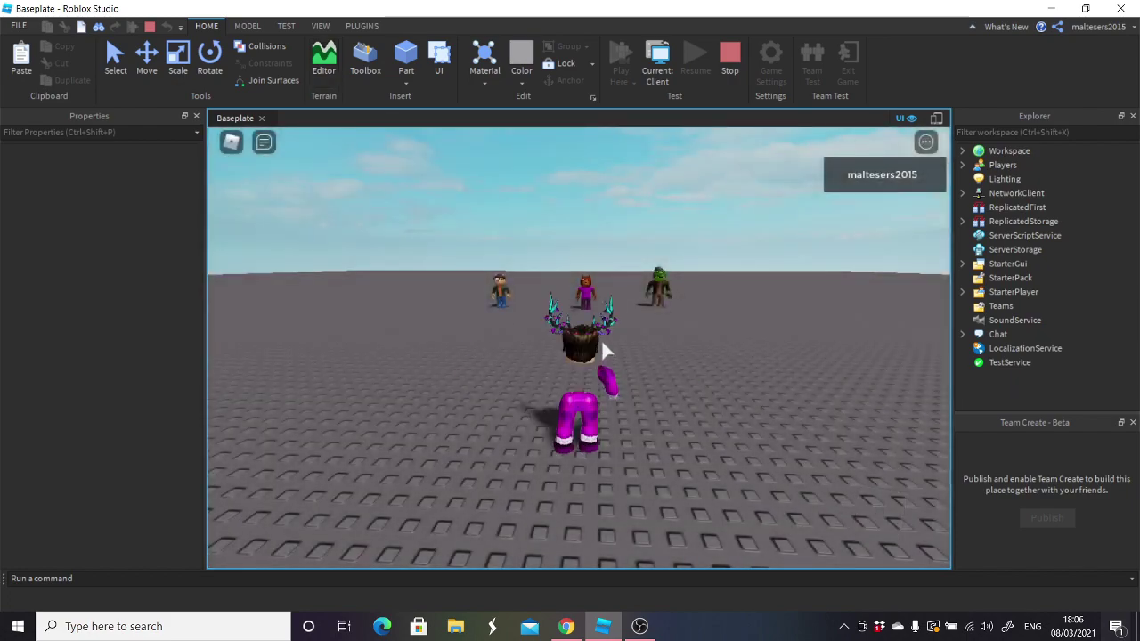
{"action": "key", "text": "w"}
{"action": "right_click_drag", "start_coordinate": [603, 342], "coordinate": [637, 321]}
{"action": "key", "text": "s"}
{"action": "key", "text": "d"}
{"action": "scroll", "coordinate": [652, 329], "scroll_direction": "up", "scroll_amount": 5}
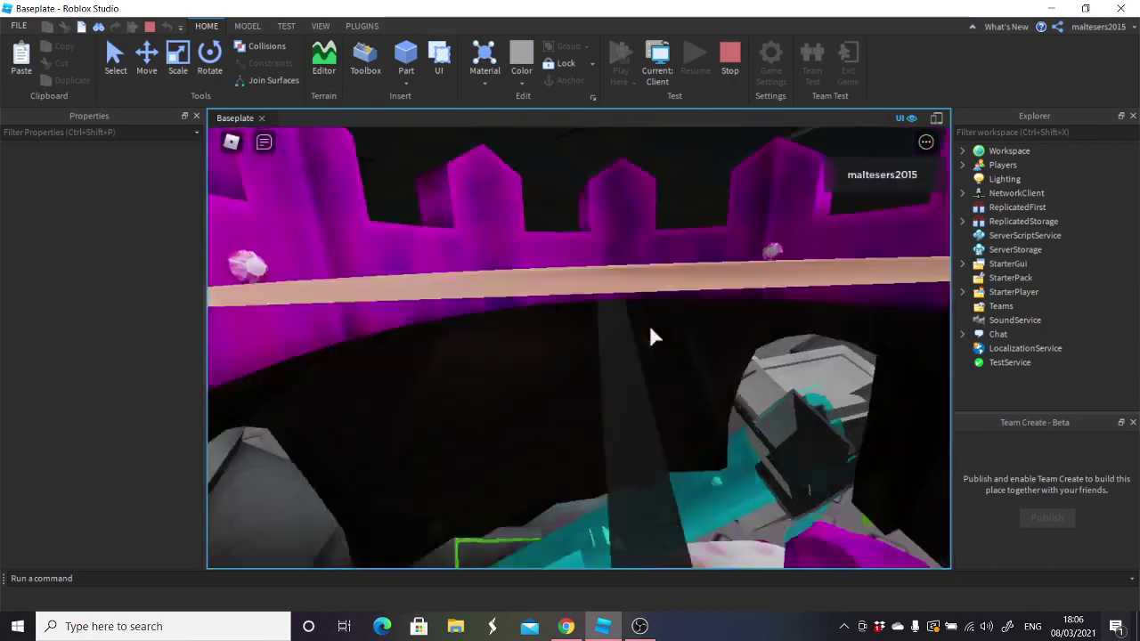
{"action": "scroll", "coordinate": [579, 331], "scroll_direction": "down", "scroll_amount": 5}
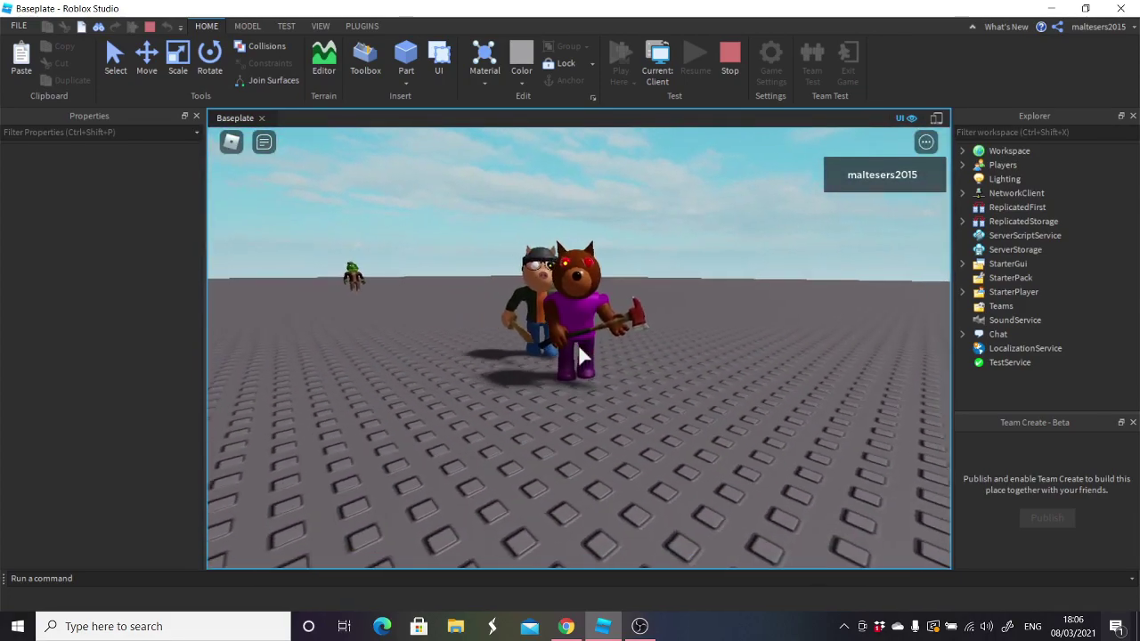
{"action": "key", "text": "w"}
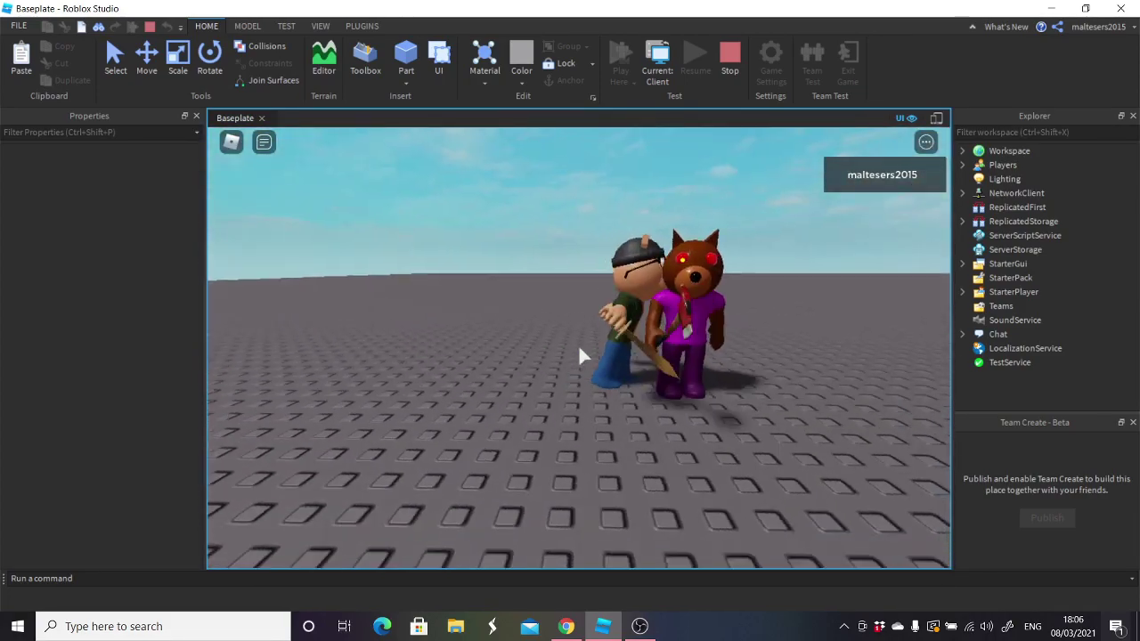
{"action": "key", "text": "s"}
{"action": "scroll", "coordinate": [578, 347], "scroll_direction": "down", "scroll_amount": 5}
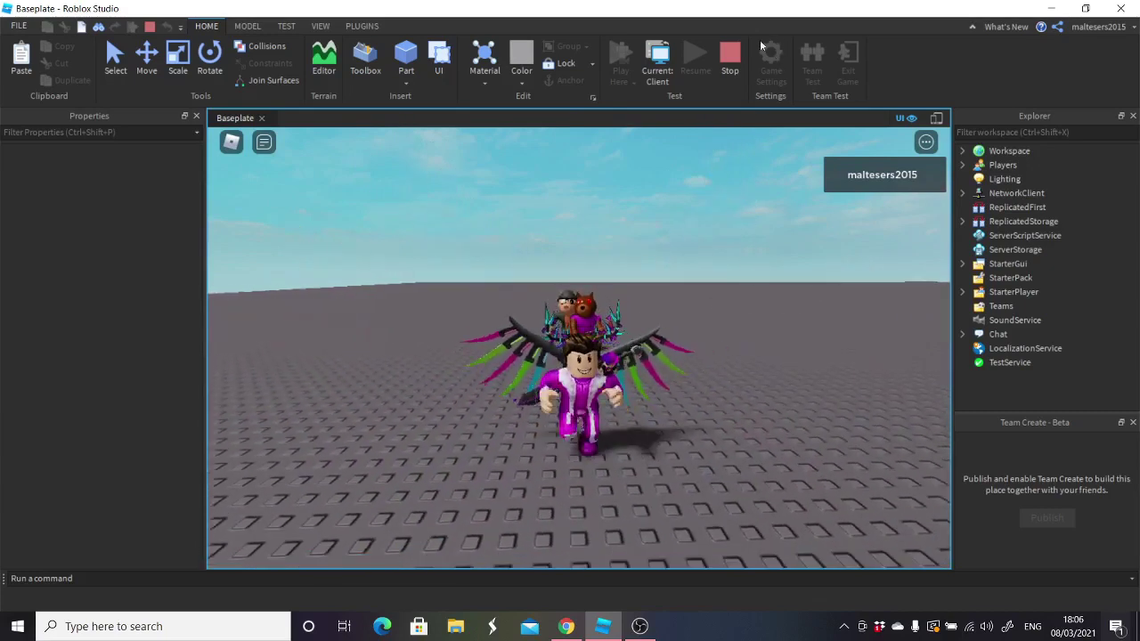
{"action": "left_click", "coordinate": [729, 60]}
- Move the Pony model far away from Doggy and Alfis on the baseplate
{"action": "scroll", "coordinate": [668, 258], "scroll_direction": "up", "scroll_amount": 5}
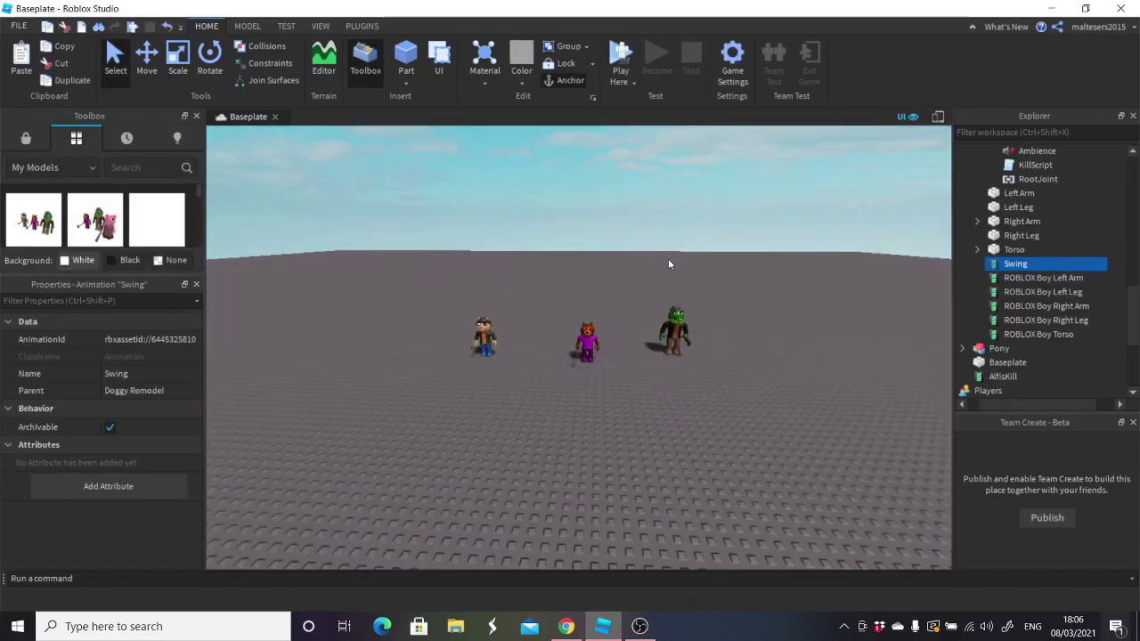
{"action": "key", "text": "a"}
{"action": "left_click_drag", "start_coordinate": [522, 353], "coordinate": [449, 290]}
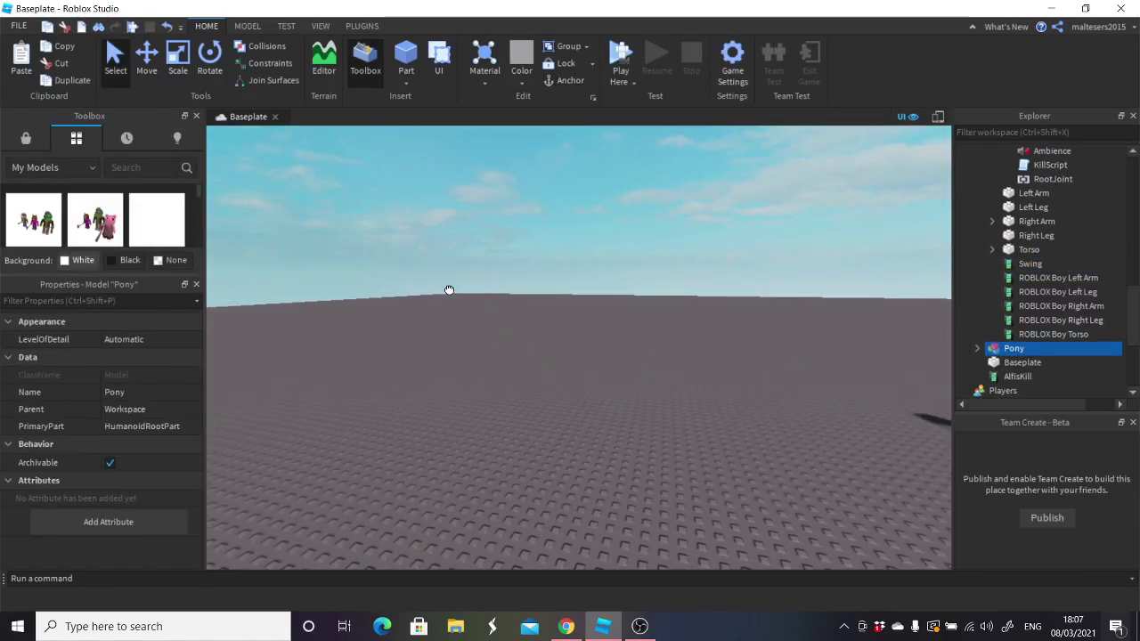
{"action": "left_click", "coordinate": [501, 326]}
{"action": "key", "text": "d"}
{"action": "right_click_drag", "start_coordinate": [589, 381], "coordinate": [599, 408]}
{"action": "key", "text": "a"}
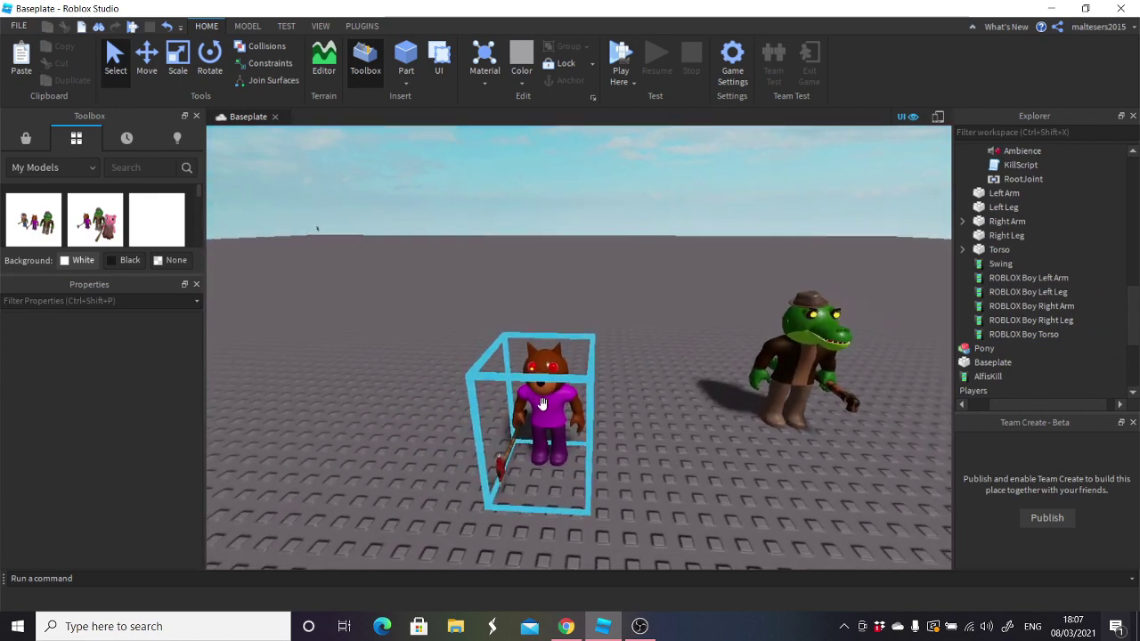
- Set RollOffMaxDistance to 40 and turn on Playing for the Ambience sound in Doggy's HumanoidRootPart
{"action": "left_click", "coordinate": [541, 404]}
{"action": "left_click", "coordinate": [1073, 319]}
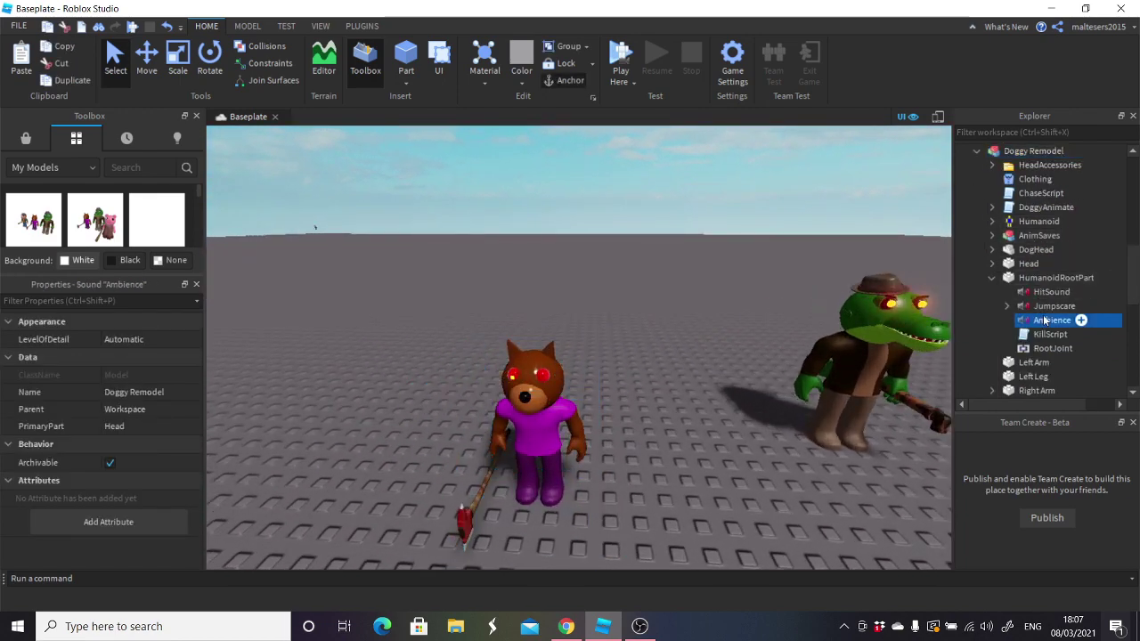
{"action": "key", "text": "w"}
{"action": "left_click", "coordinate": [113, 509]}
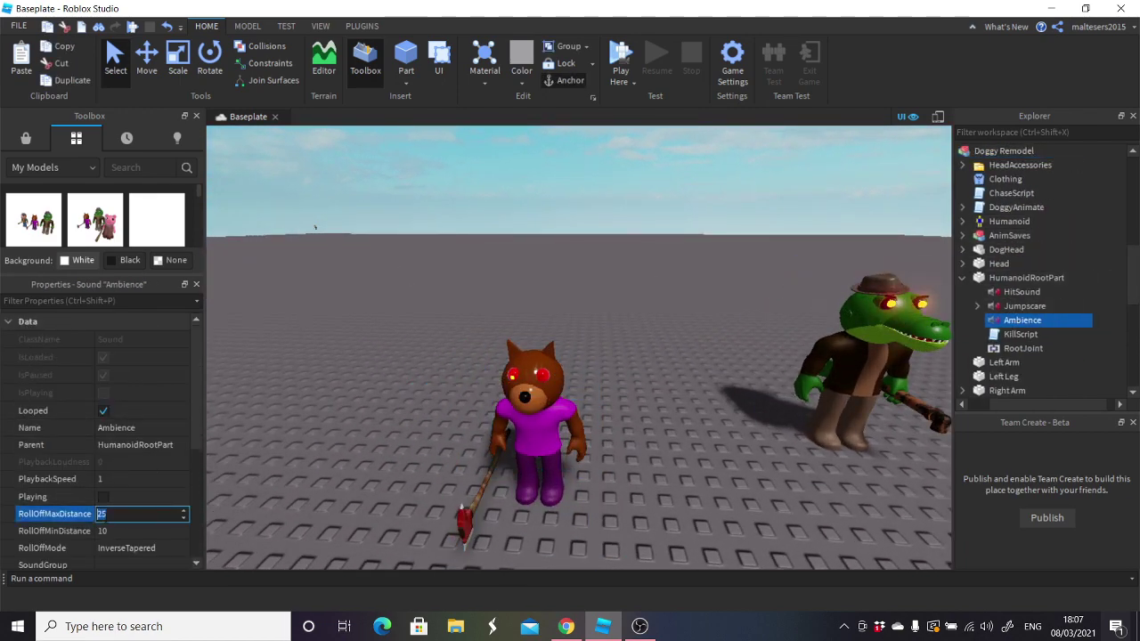
{"action": "left_click", "coordinate": [107, 500]}
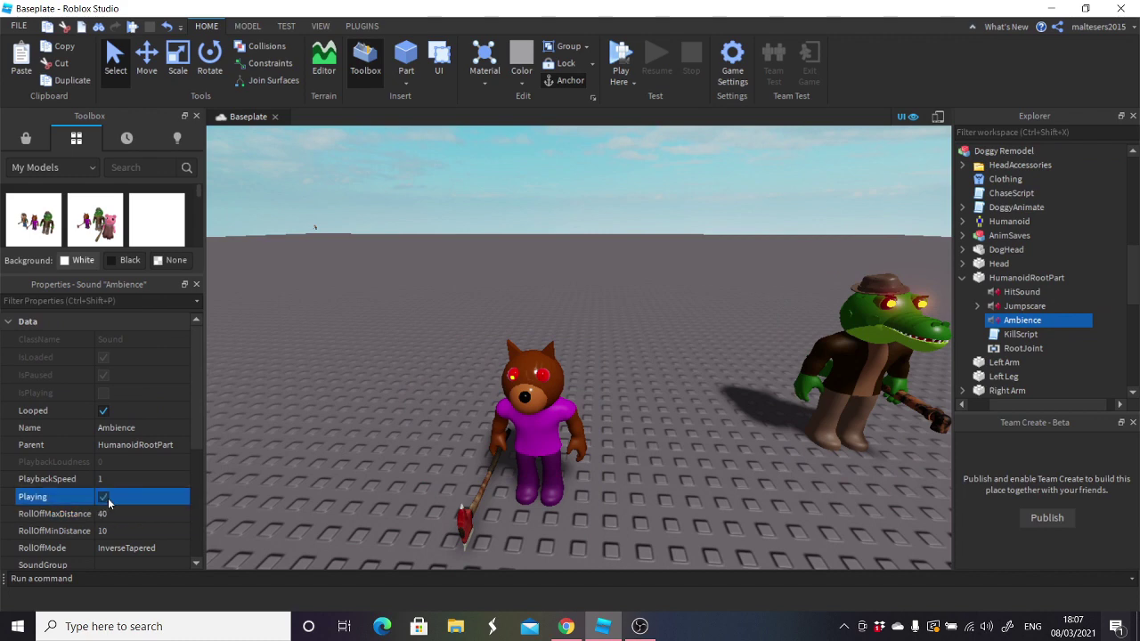
{"action": "left_click", "coordinate": [414, 430]}
- Playtest the baseplate, letting Doggy chase and catch the character to check the ambience and jumpscare, and stop the test
{"action": "right_click_drag", "start_coordinate": [414, 430], "coordinate": [416, 430]}
{"action": "key", "text": "s"}
{"action": "scroll", "coordinate": [415, 426], "scroll_direction": "down", "scroll_amount": 3}
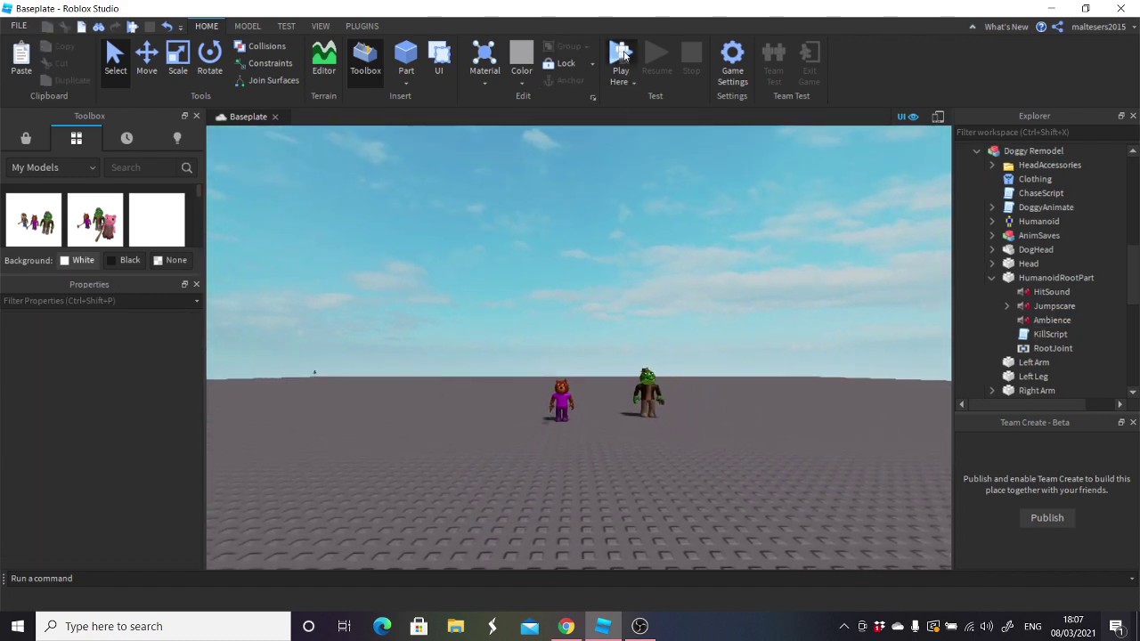
{"action": "left_click", "coordinate": [623, 57]}
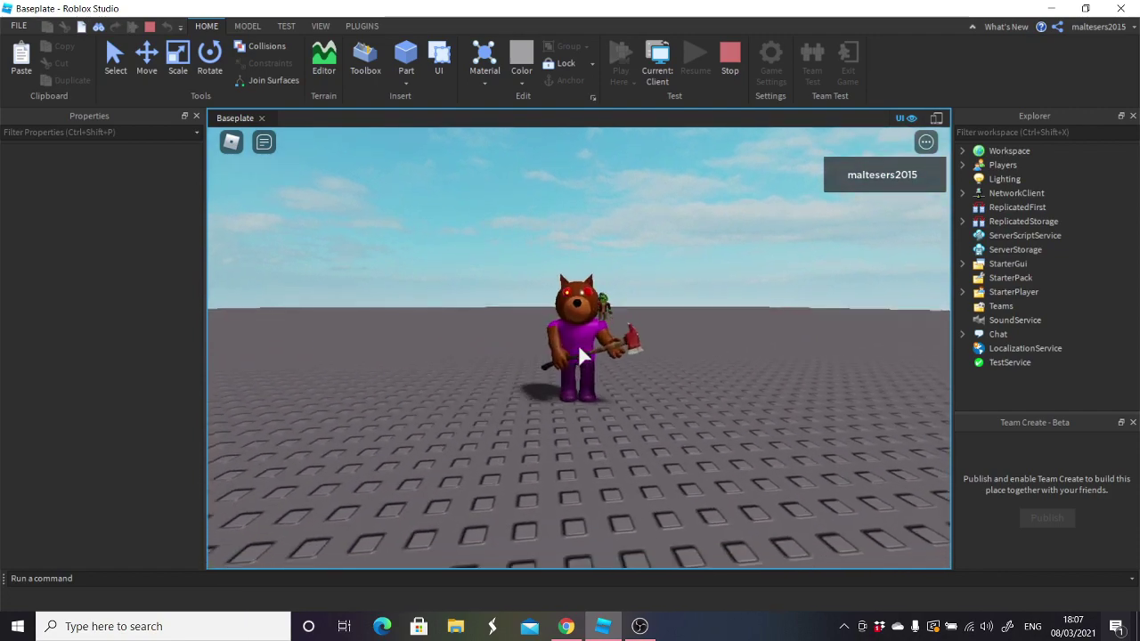
{"action": "scroll", "coordinate": [580, 347], "scroll_direction": "down", "scroll_amount": 5}
{"action": "key", "text": "s"}
{"action": "right_click_drag", "start_coordinate": [580, 347], "coordinate": [596, 346]}
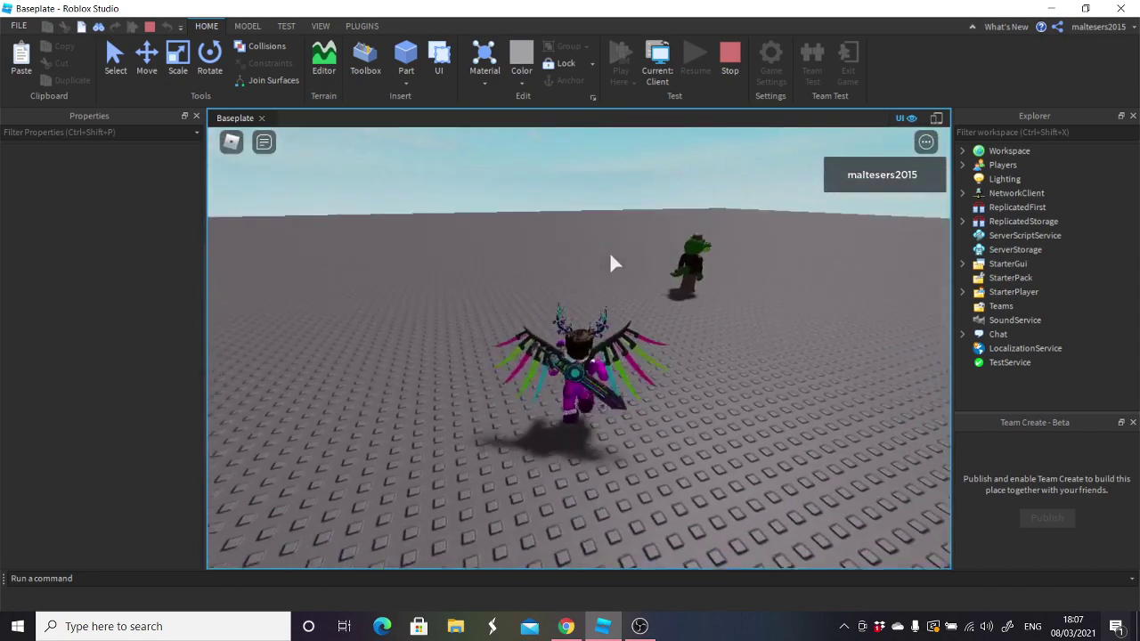
{"action": "key", "text": "w"}
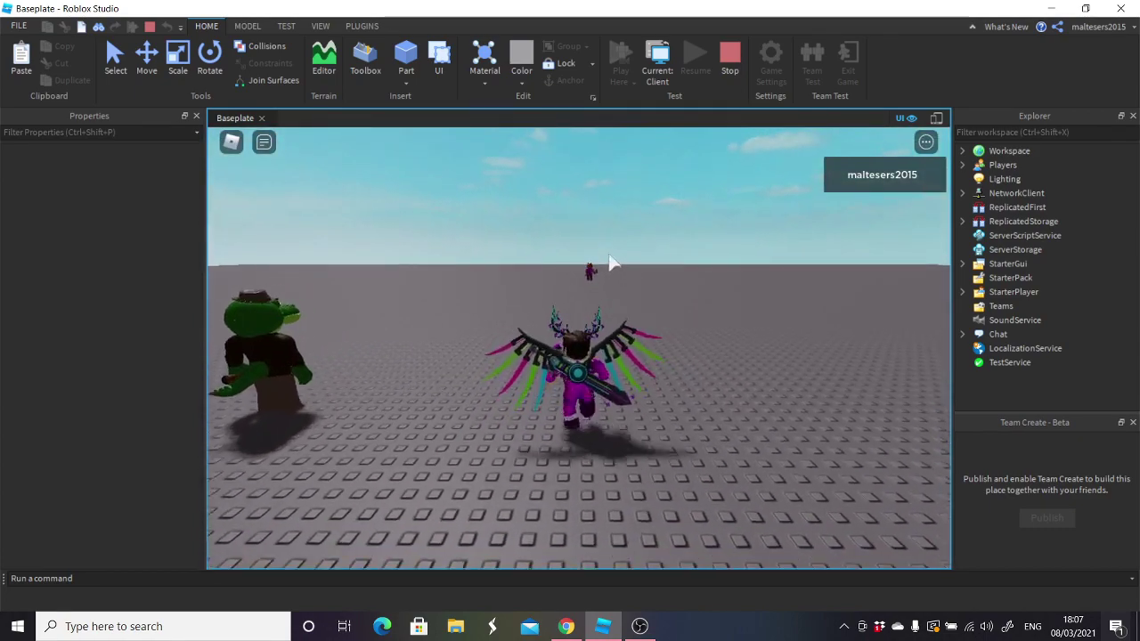
{"action": "scroll", "coordinate": [609, 255], "scroll_direction": "up", "scroll_amount": 6}
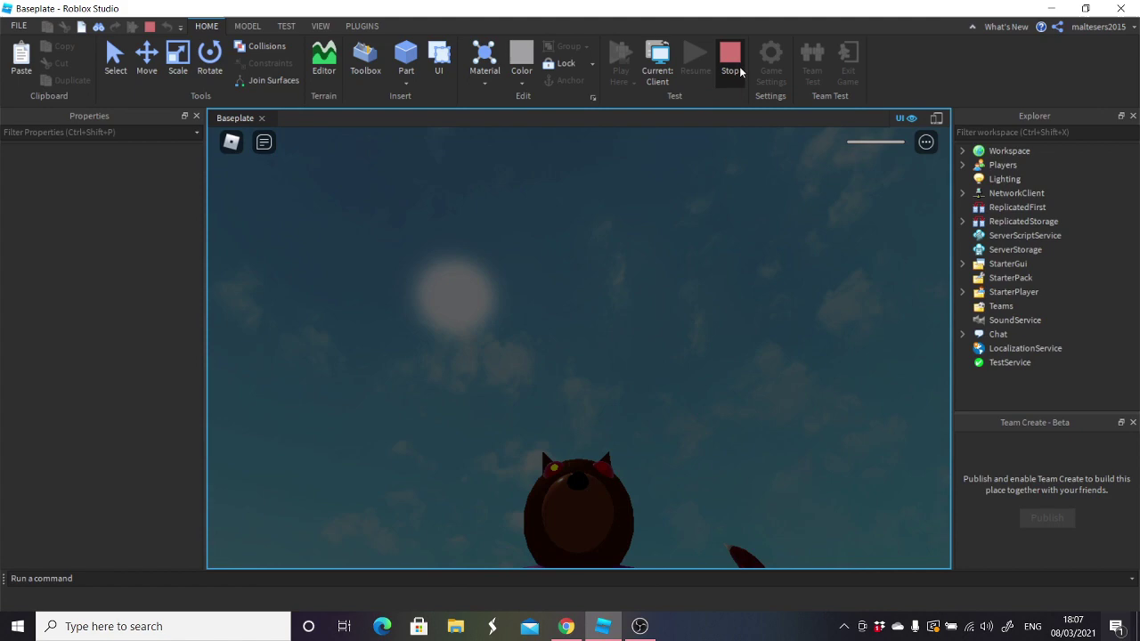
{"action": "left_click", "coordinate": [732, 64]}
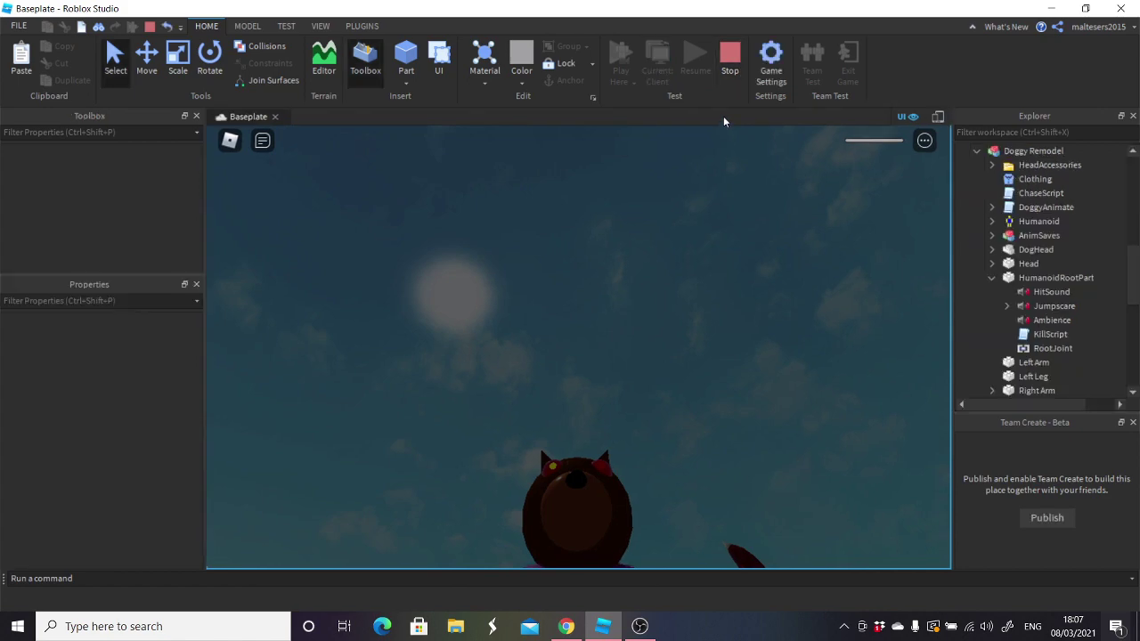
- Move the Doggy Remodel model far across the baseplate near Pony, away from Alfis
{"action": "scroll", "coordinate": [727, 300], "scroll_direction": "up", "scroll_amount": 5}
{"action": "key", "text": "a"}
{"action": "key", "text": "s"}
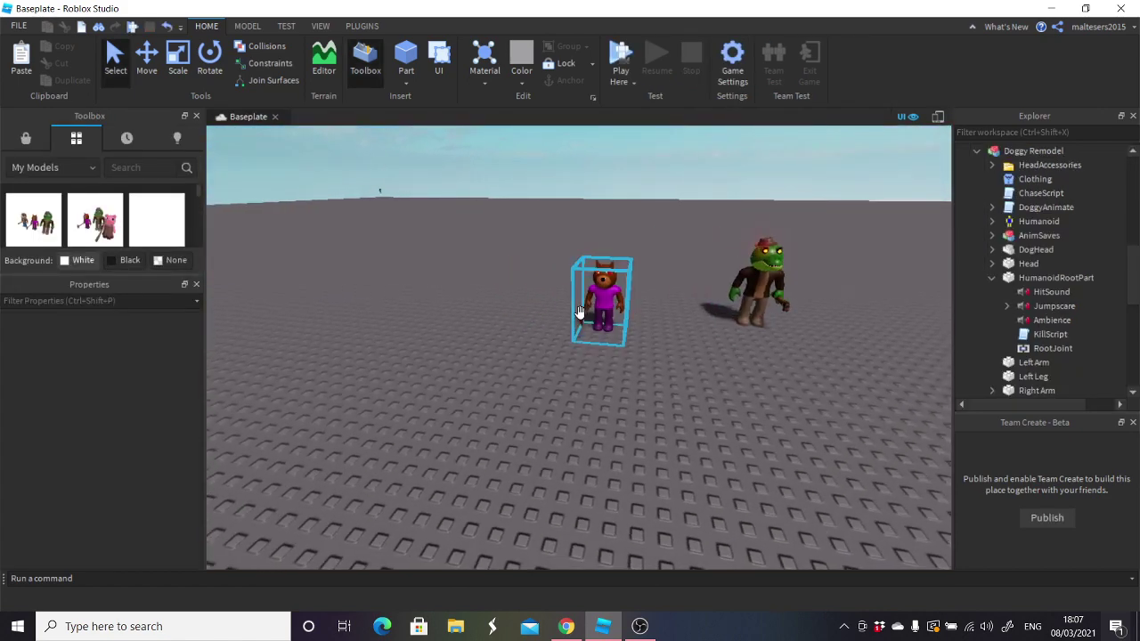
{"action": "left_click_drag", "start_coordinate": [579, 313], "coordinate": [434, 218]}
{"action": "left_click", "coordinate": [502, 263]}
{"action": "key", "text": "d"}
{"action": "right_click_drag", "start_coordinate": [510, 268], "coordinate": [624, 279]}
- Move the AlfisAnimate and ChaseScript scripts from Workspace into the Alfis model
{"action": "left_click", "coordinate": [607, 281]}
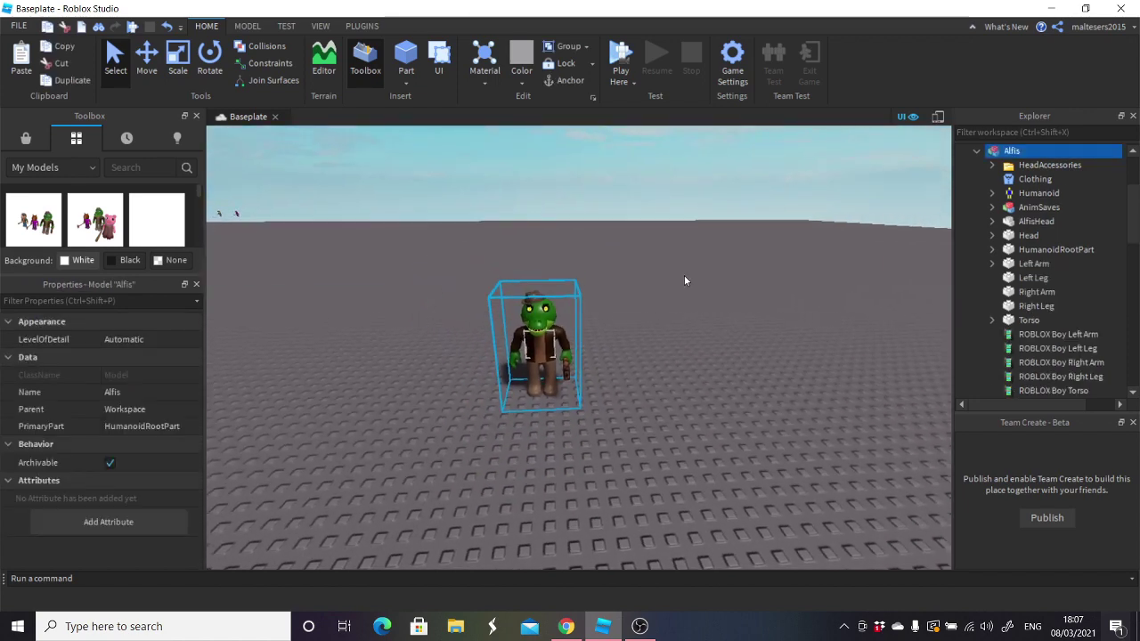
{"action": "left_click", "coordinate": [987, 152]}
{"action": "scroll", "coordinate": [986, 171], "scroll_direction": "up", "scroll_amount": 3}
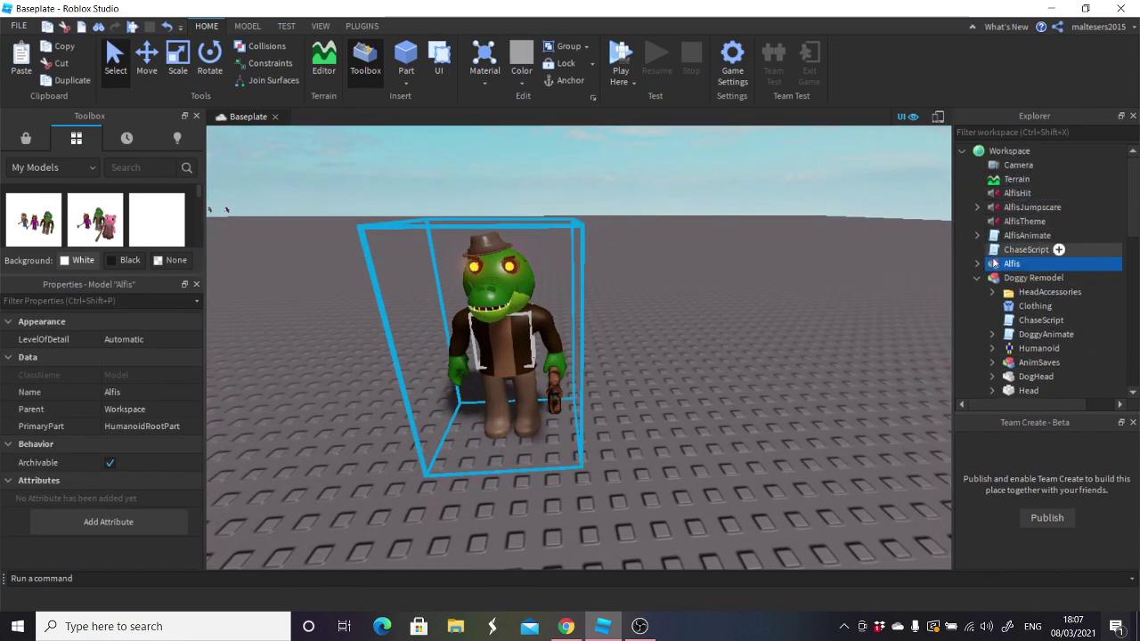
{"action": "left_click", "coordinate": [977, 278]}
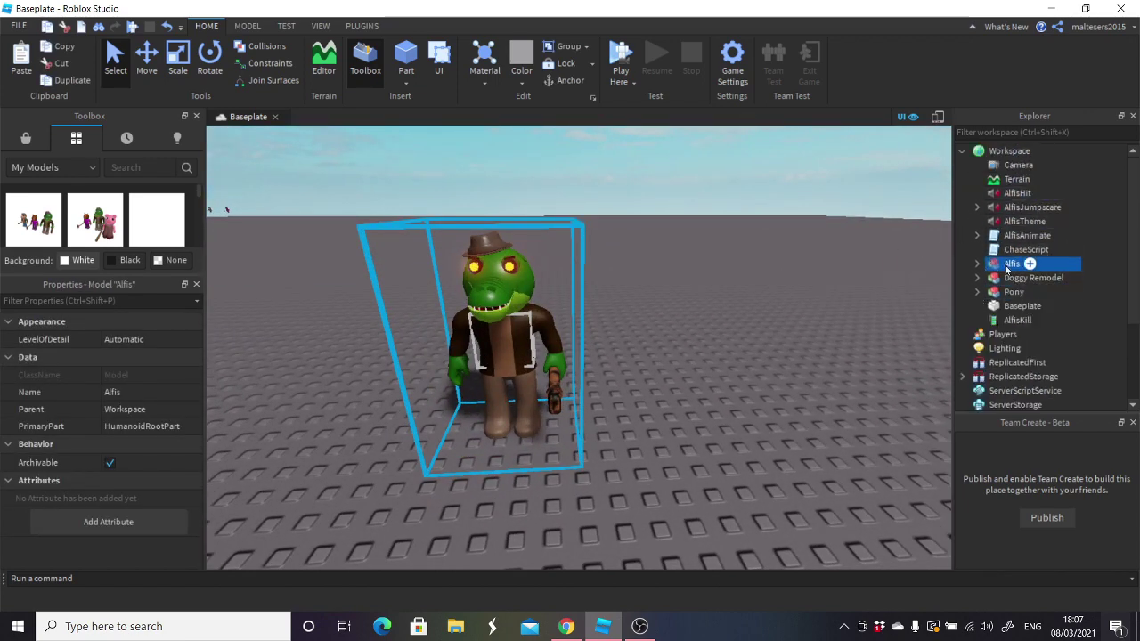
{"action": "left_click", "coordinate": [977, 264]}
{"action": "left_click_drag", "start_coordinate": [1065, 235], "coordinate": [1028, 254]}
- Copy the KillScript from Doggy's HumanoidRootPart and paste it into Alfis's HumanoidRootPart
{"action": "scroll", "coordinate": [1040, 252], "scroll_direction": "down", "scroll_amount": 8}
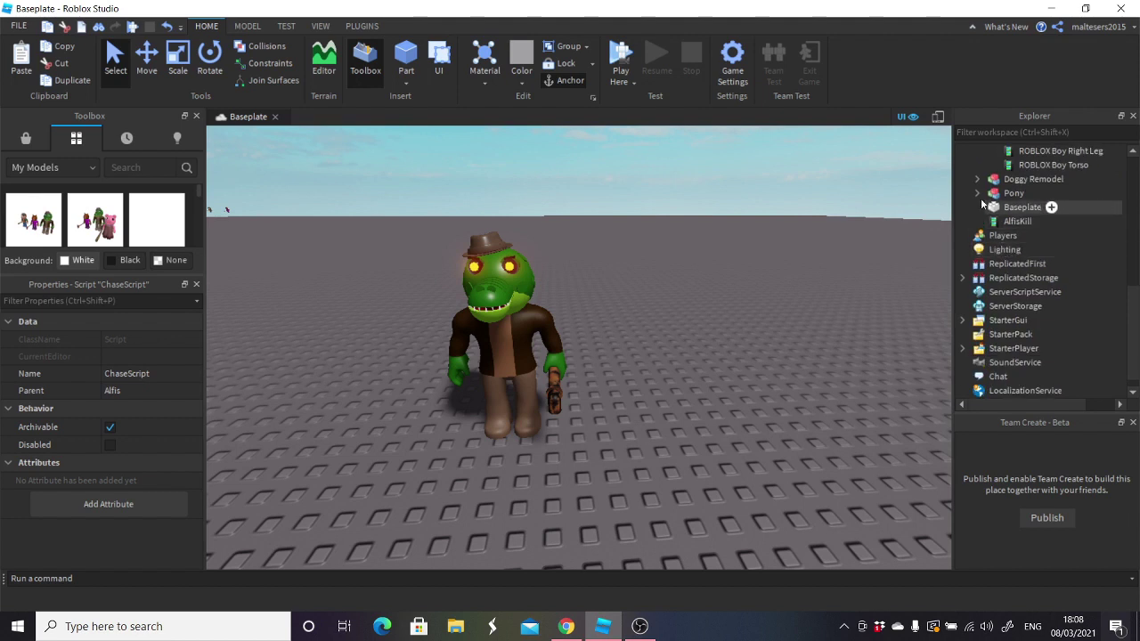
{"action": "left_click", "coordinate": [978, 180]}
{"action": "left_click", "coordinate": [1030, 363]}
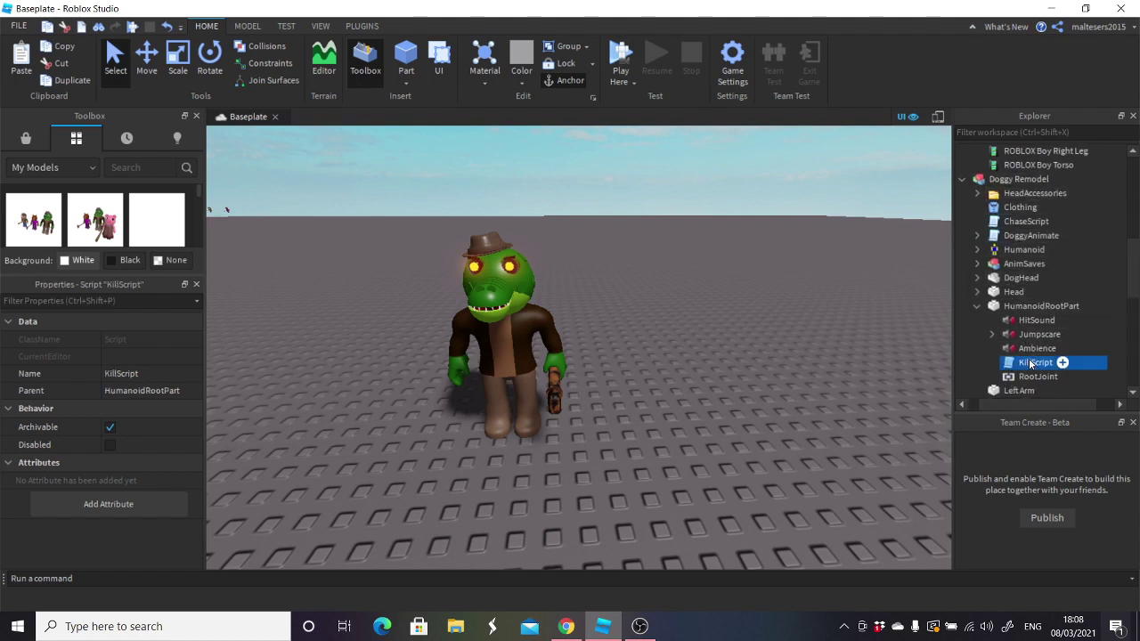
{"action": "scroll", "coordinate": [1036, 268], "scroll_direction": "up", "scroll_amount": 7}
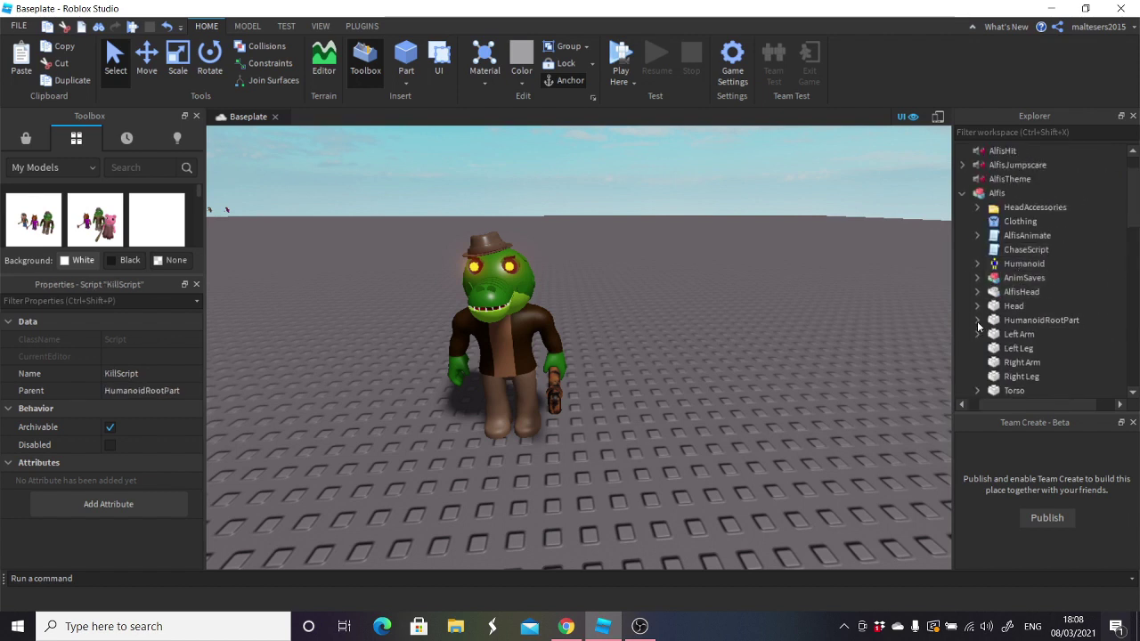
{"action": "left_click", "coordinate": [978, 322]}
{"action": "left_click", "coordinate": [1015, 326]}
{"action": "key", "text": "ctrl+shift+v"}
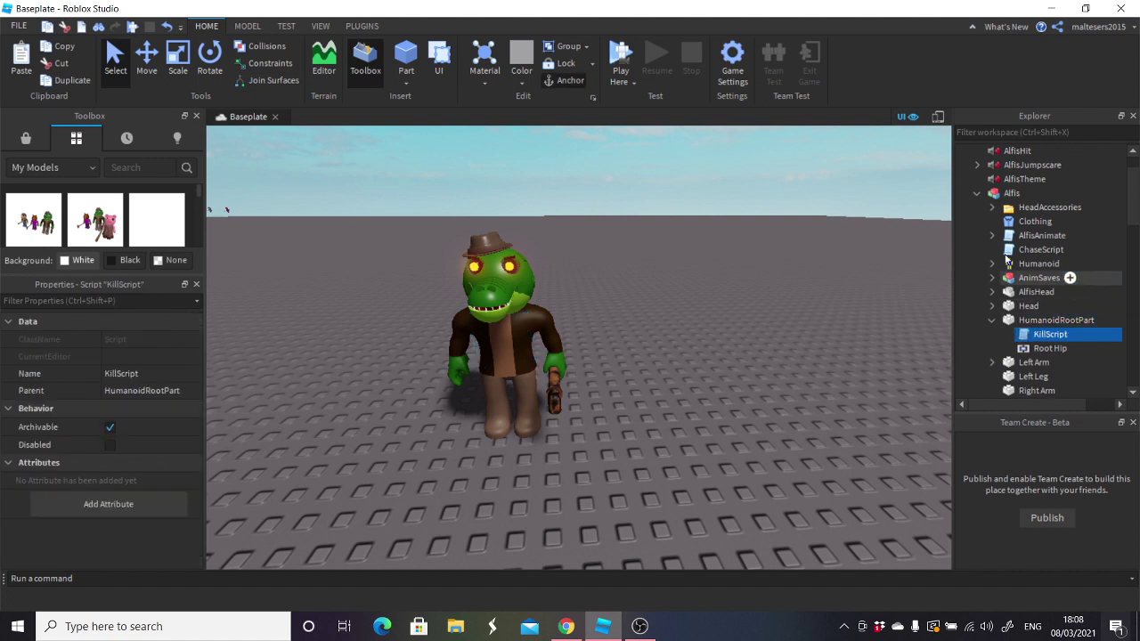
- Move the AlfisHit, AlfisJumpscare and AlfisTheme sounds from Workspace into Alfis's HumanoidRootPart
{"action": "left_click", "coordinate": [1012, 183]}
{"action": "left_click", "coordinate": [1020, 166], "text": "ctrl"}
{"action": "left_click", "coordinate": [1020, 157], "text": "ctrl"}
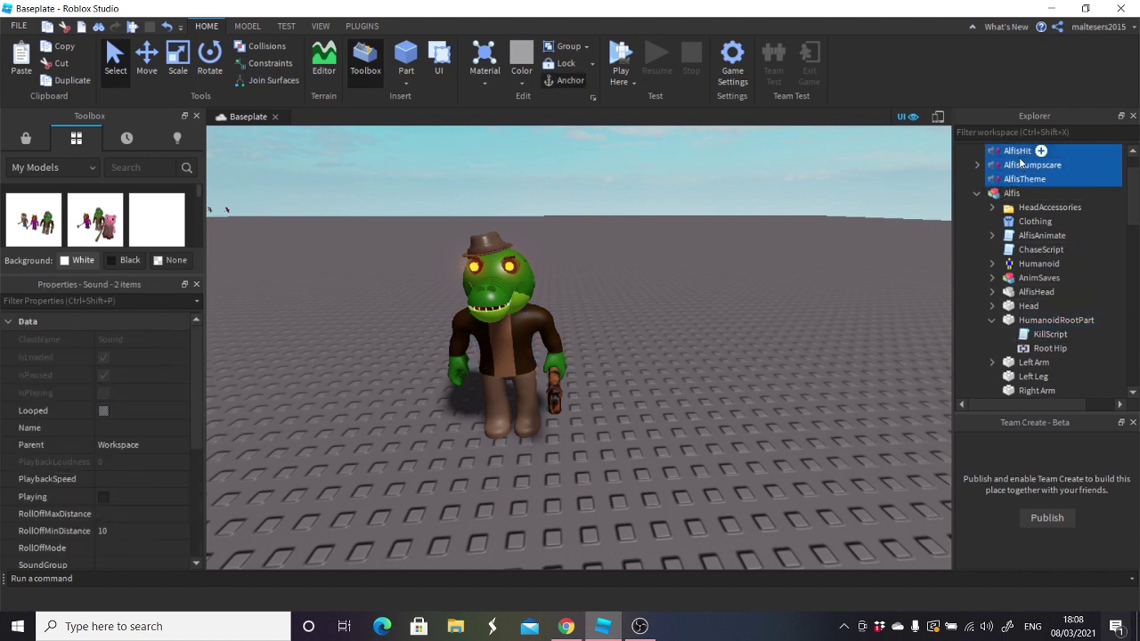
{"action": "left_click_drag", "start_coordinate": [1007, 157], "coordinate": [1051, 320]}
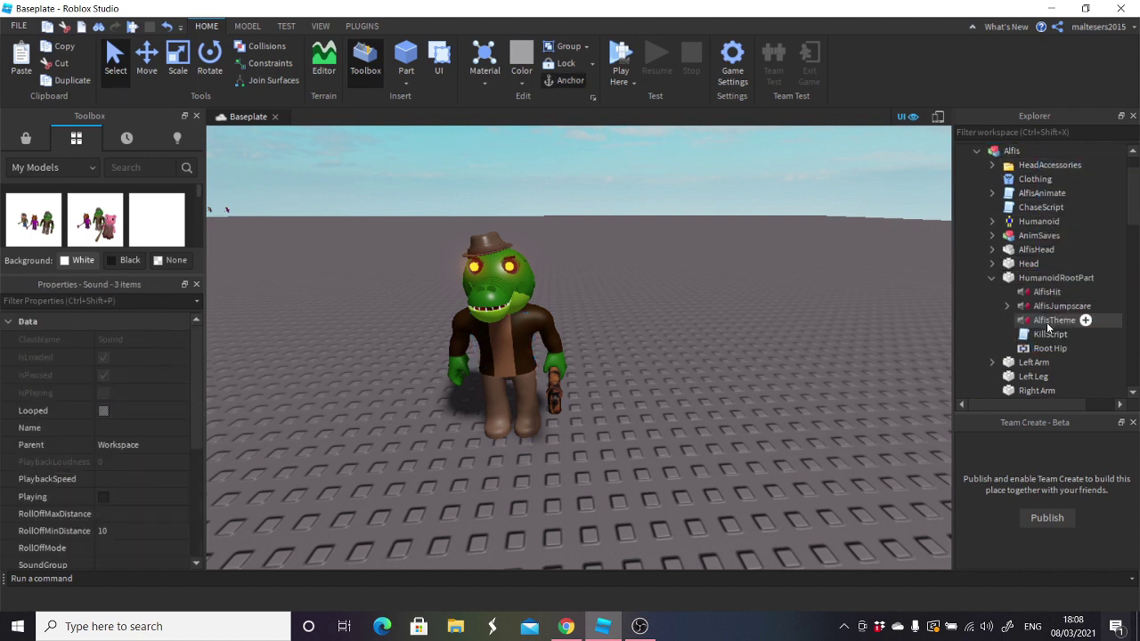
- Rename the AlfisHit, AlfisJumpscare and AlfisTheme sounds in Alfis's HumanoidRootPart as HitSound, Jumpscare and Ambience
{"action": "left_click", "coordinate": [1049, 293]}
{"action": "key", "text": "F2"}
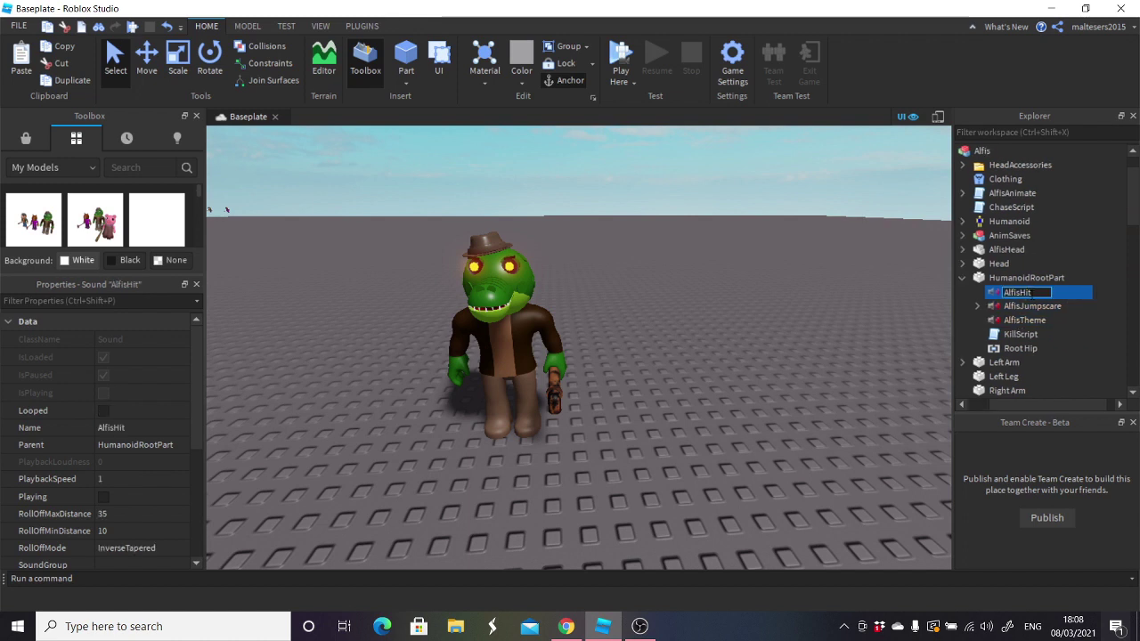
{"action": "type", "text": "HitSound"}
{"action": "key", "text": "Return"}
{"action": "double_click", "coordinate": [1032, 306]}
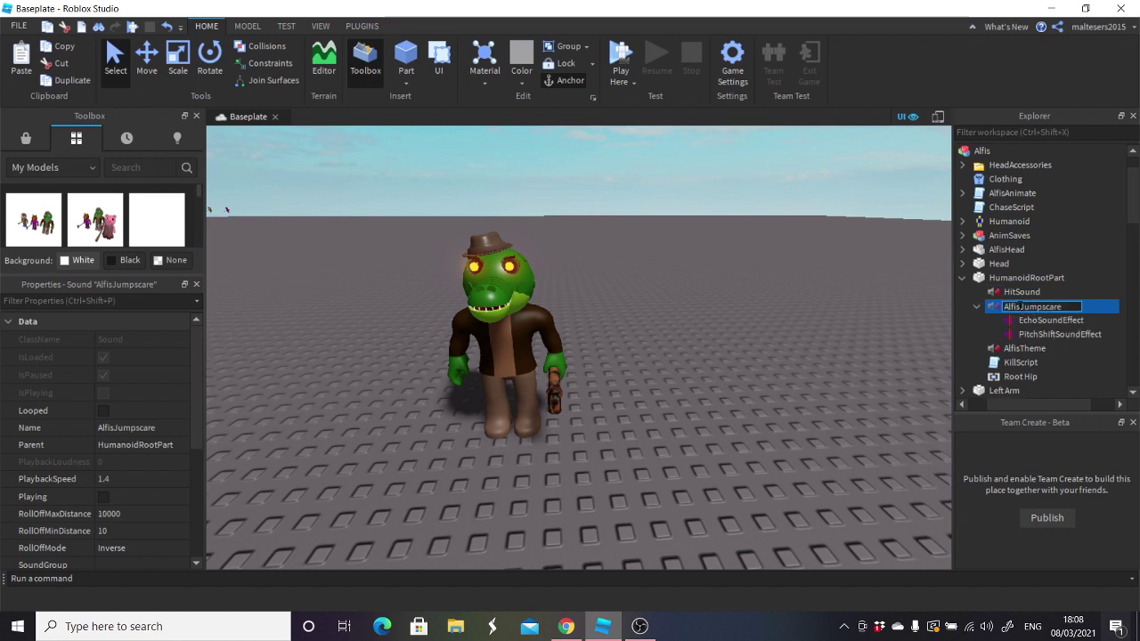
{"action": "left_click", "coordinate": [977, 307]}
{"action": "left_click", "coordinate": [1015, 321]}
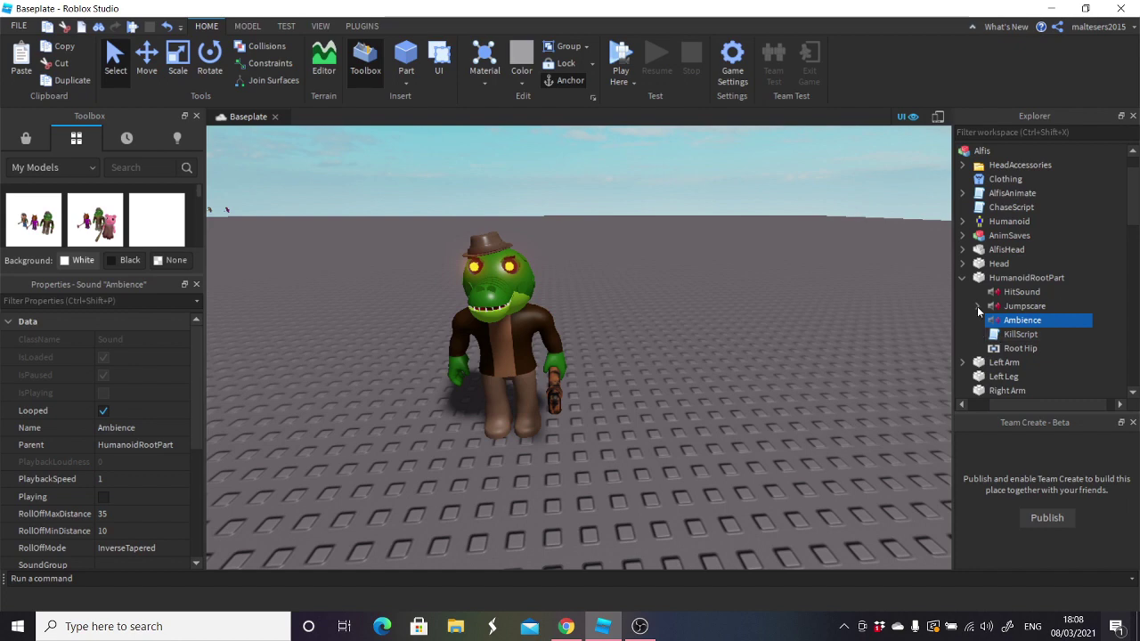
{"action": "left_click", "coordinate": [640, 626]}
{"action": "left_click", "coordinate": [611, 630]}
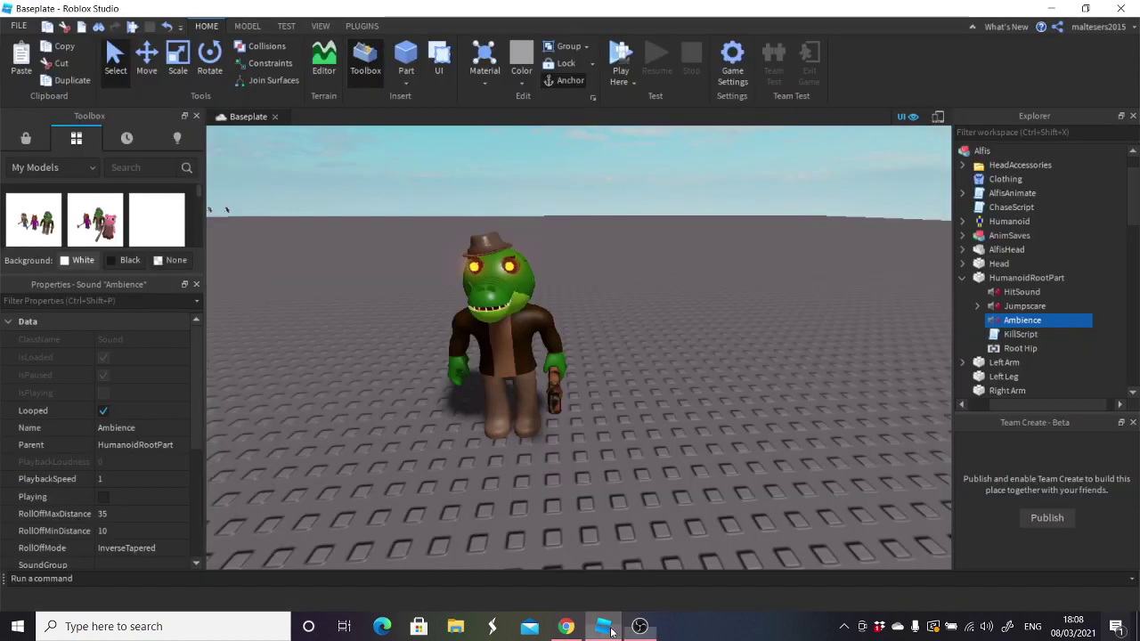
- Move the AlfisKill animation from Workspace into the Alfis model and rename it Swing
{"action": "left_click", "coordinate": [964, 279]}
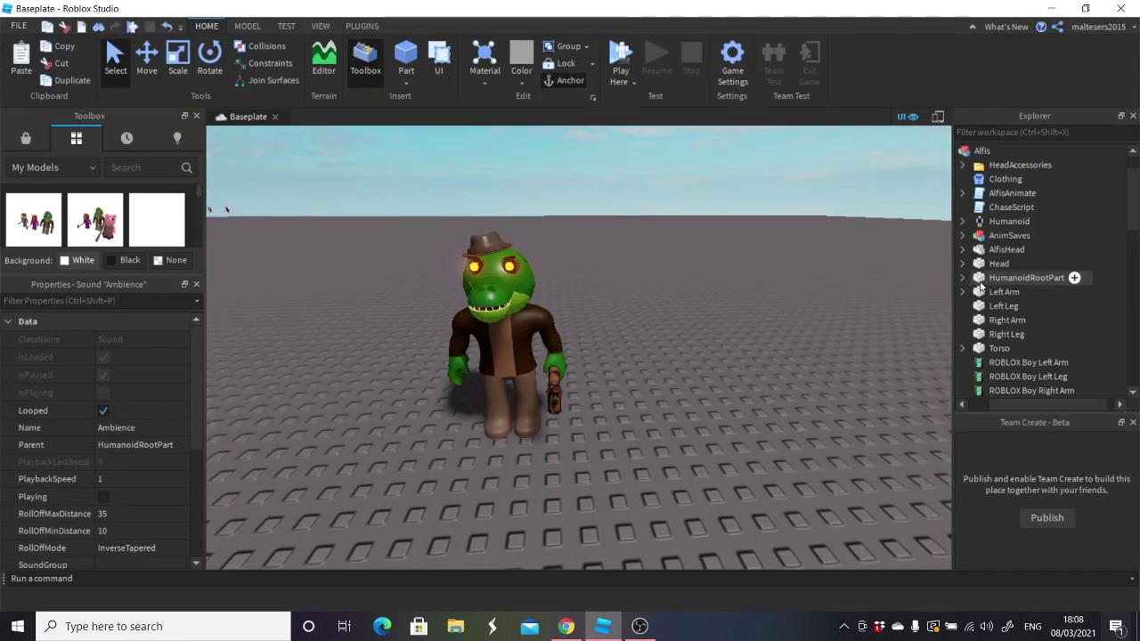
{"action": "scroll", "coordinate": [997, 276], "scroll_direction": "down", "scroll_amount": 9}
{"action": "scroll", "coordinate": [992, 252], "scroll_direction": "down", "scroll_amount": 4}
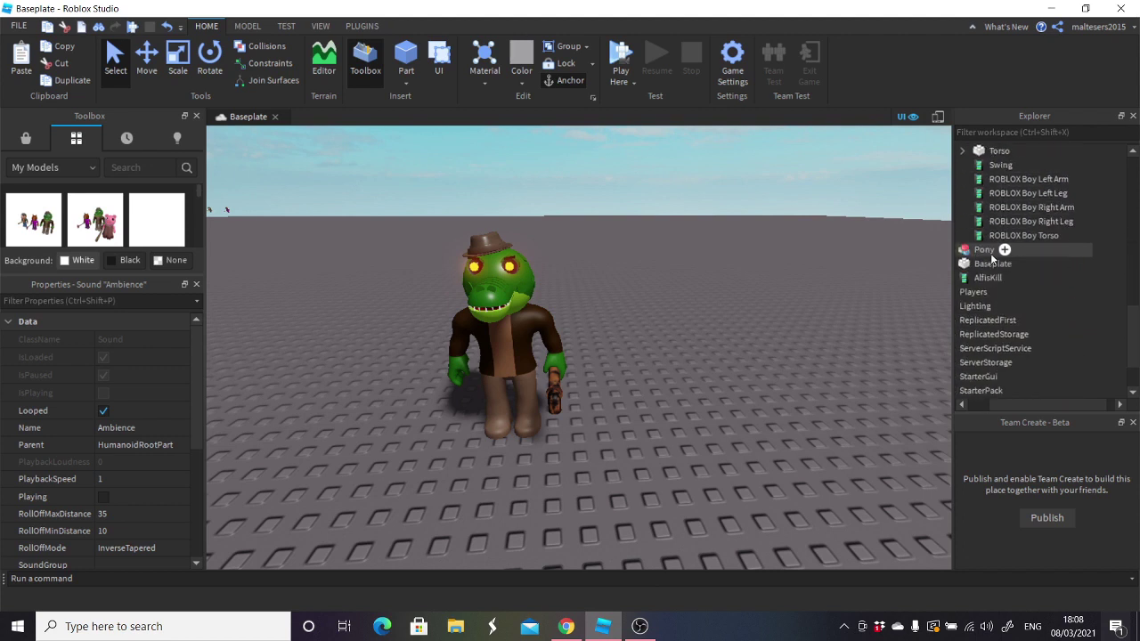
{"action": "left_click_drag", "start_coordinate": [989, 279], "coordinate": [994, 194]}
{"action": "scroll", "coordinate": [1024, 294], "scroll_direction": "down", "scroll_amount": 2}
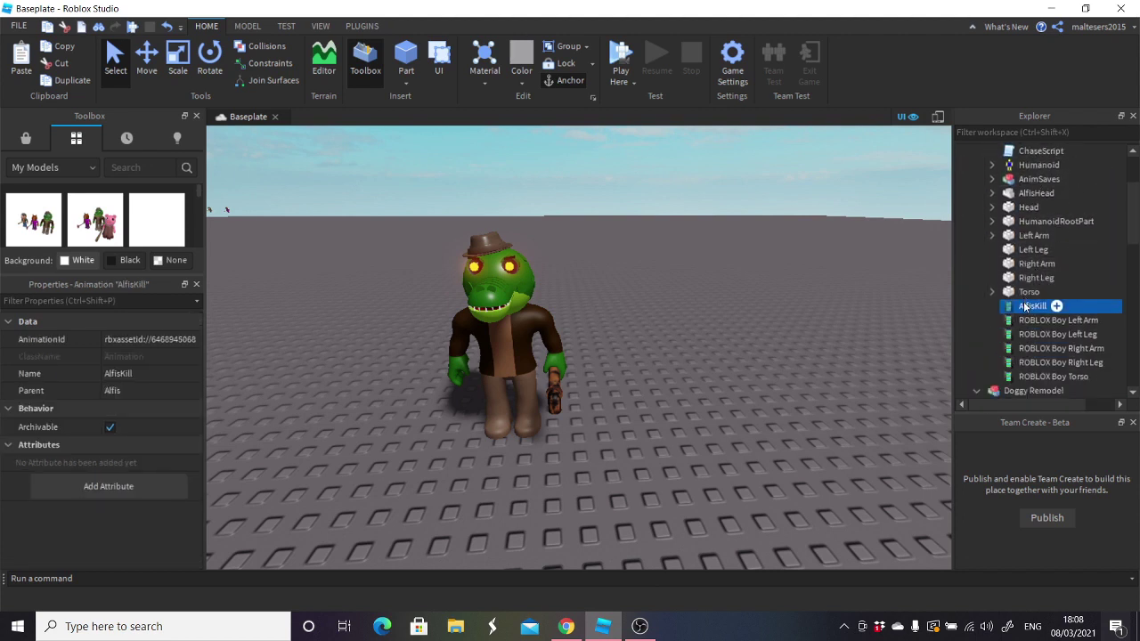
{"action": "key", "text": "F2"}
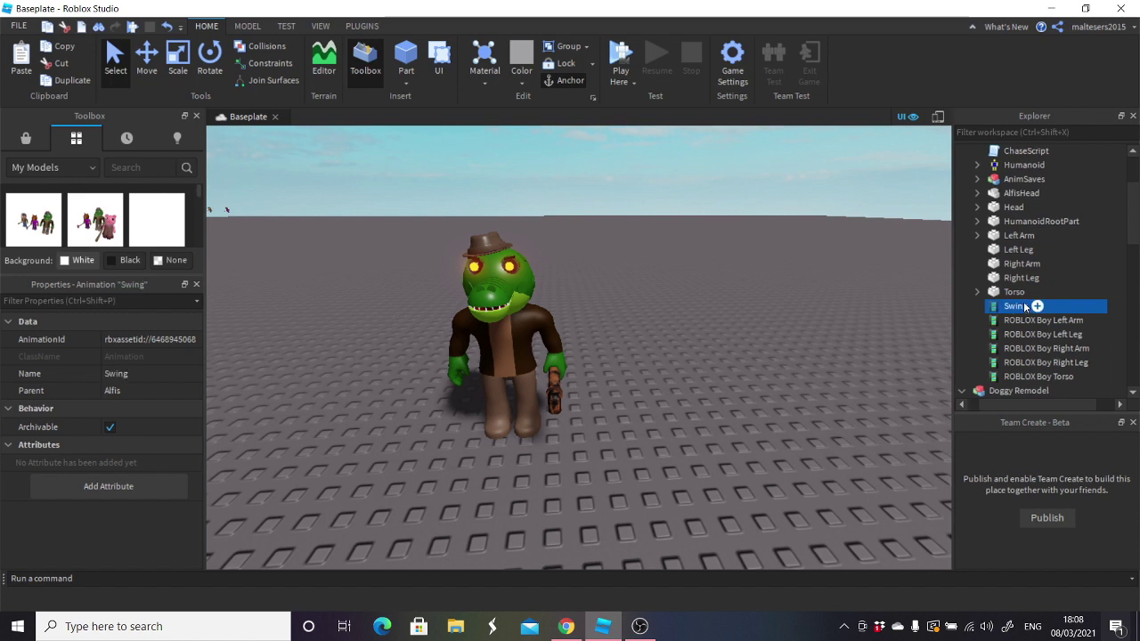
- Review the scripts inside the Alfis model, checking ChaseScript and the contents of AlfisAnimate
{"action": "scroll", "coordinate": [1006, 310], "scroll_direction": "up", "scroll_amount": 1}
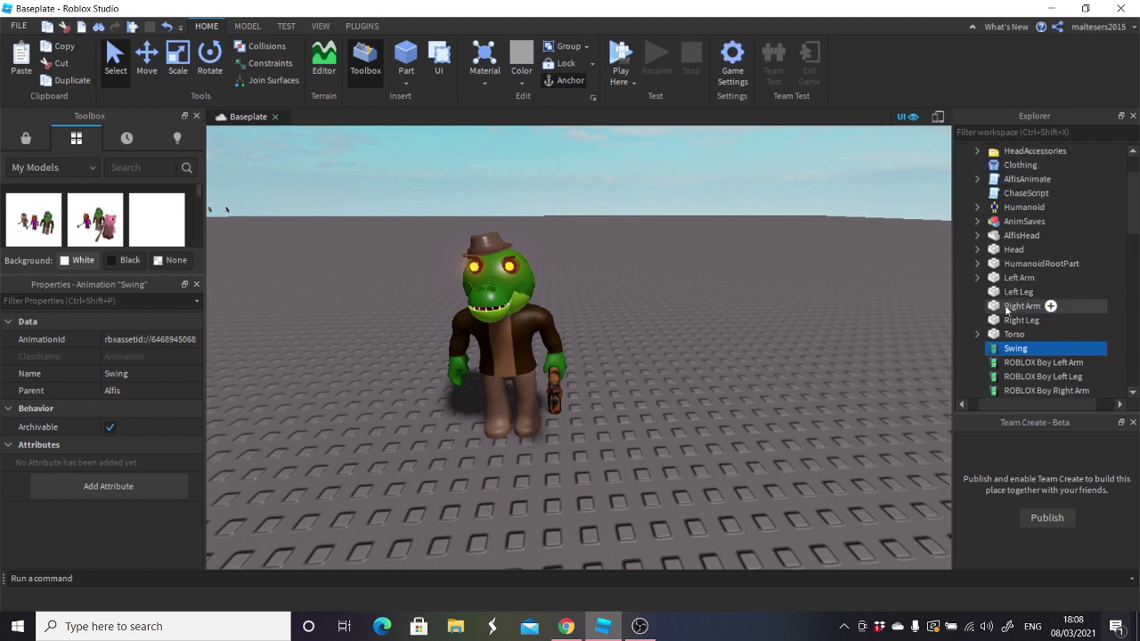
{"action": "scroll", "coordinate": [1005, 230], "scroll_direction": "up", "scroll_amount": 1}
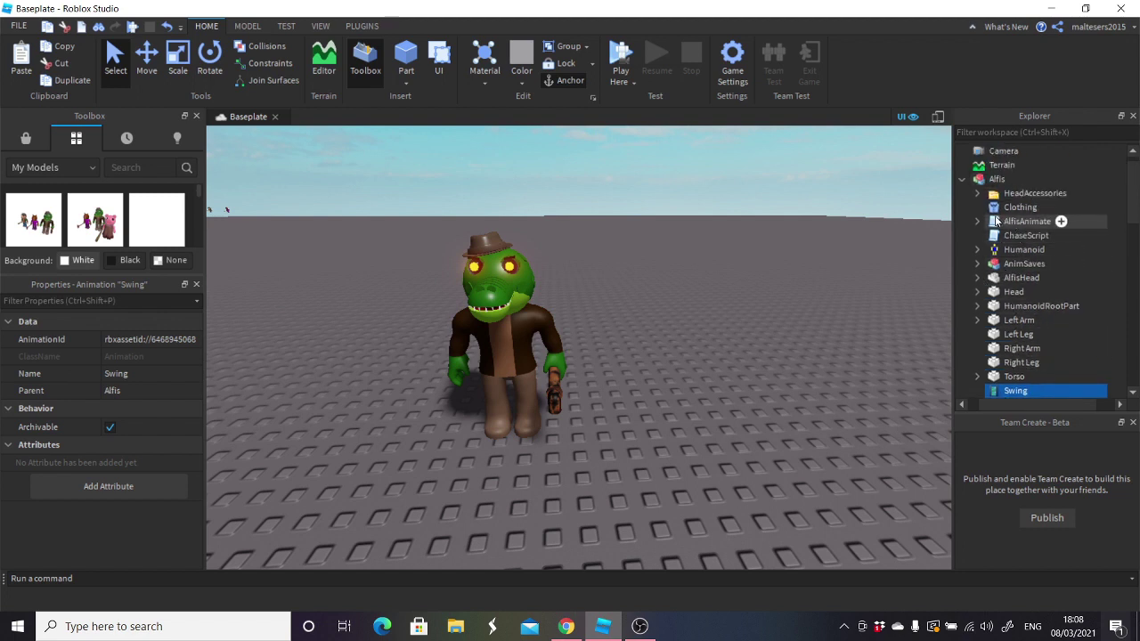
{"action": "left_click", "coordinate": [996, 222]}
{"action": "left_click", "coordinate": [1003, 236]}
{"action": "left_click", "coordinate": [994, 223]}
{"action": "left_click", "coordinate": [977, 223]}
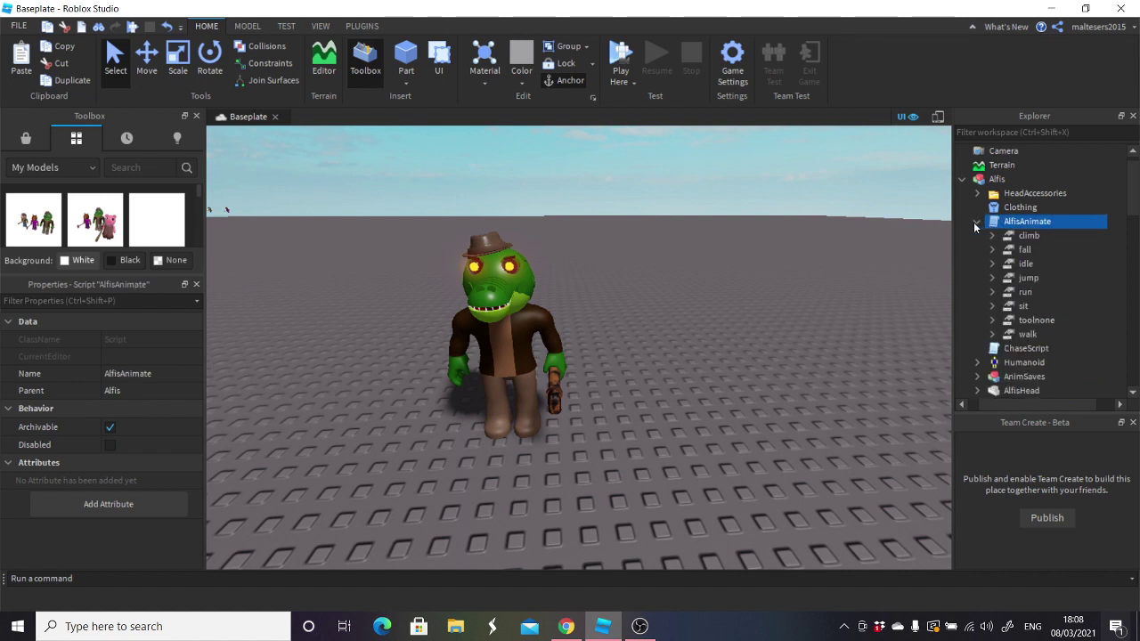
{"action": "left_click", "coordinate": [976, 222]}
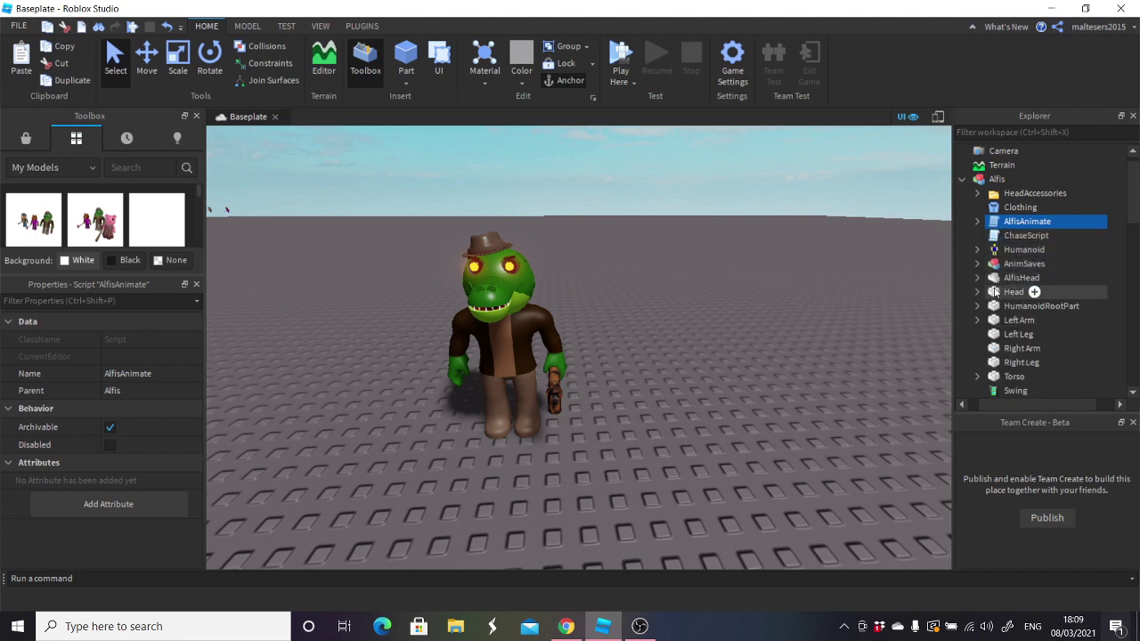
- Set RollOffMaxDistance to 40 and turn on Playing for the Ambience sound in Alfis's HumanoidRootPart
{"action": "scroll", "coordinate": [985, 339], "scroll_direction": "down", "scroll_amount": 3}
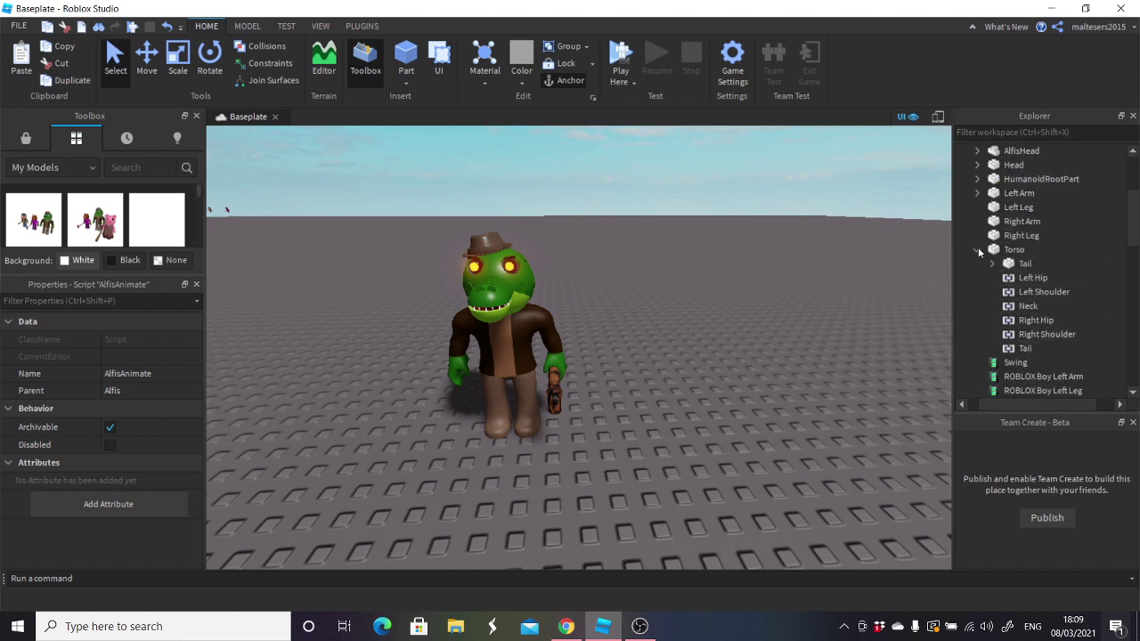
{"action": "left_click", "coordinate": [978, 179]}
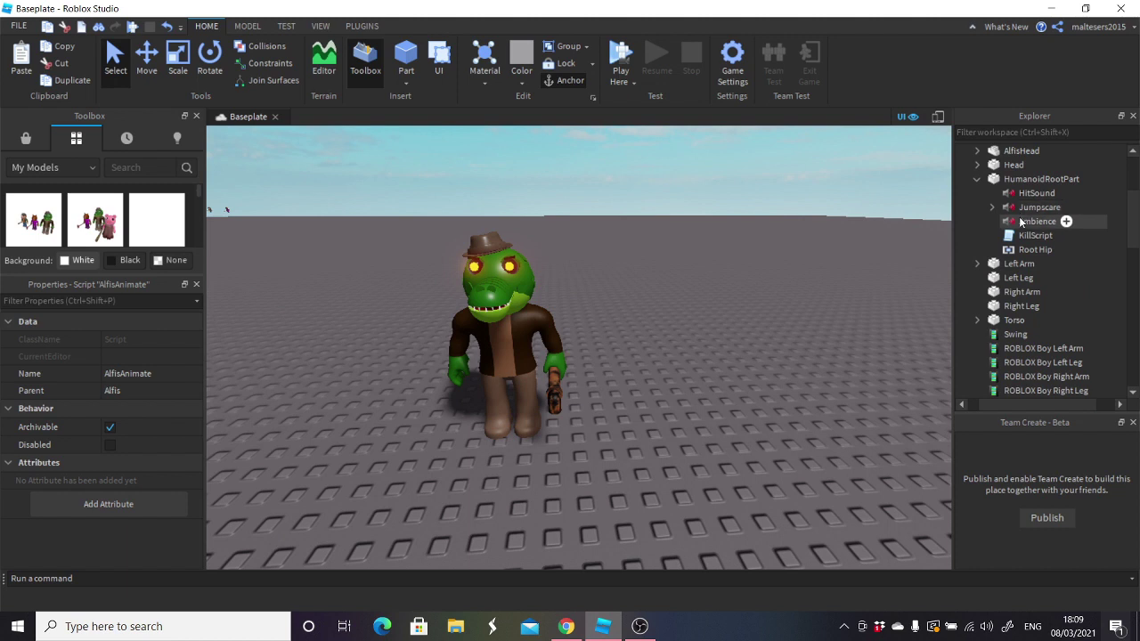
{"action": "left_click", "coordinate": [1023, 221]}
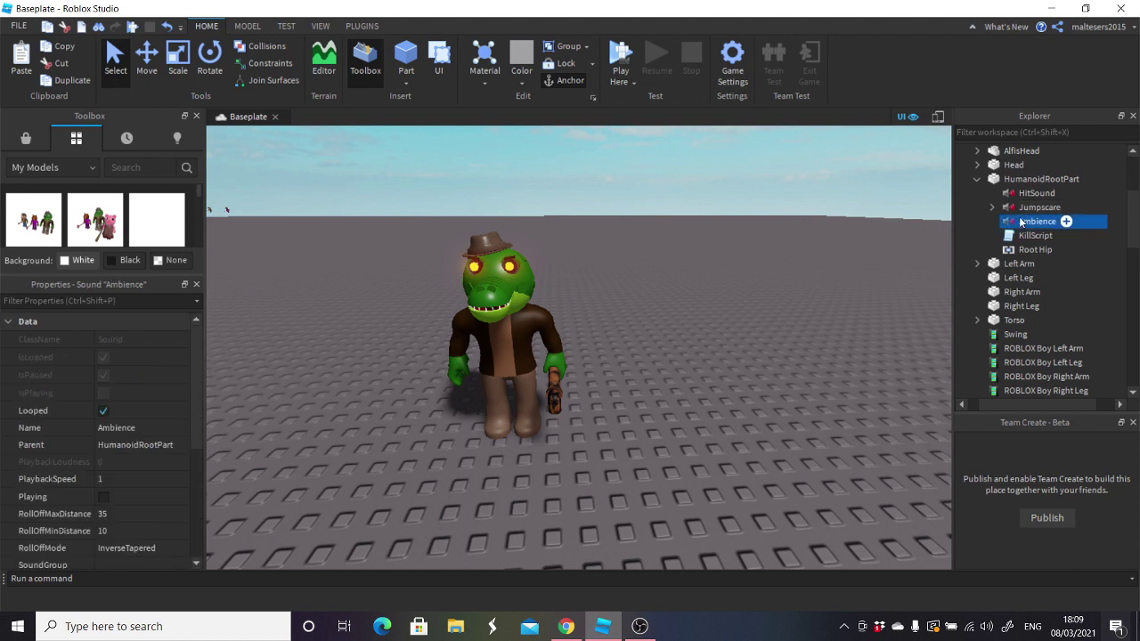
{"action": "left_click", "coordinate": [122, 515]}
{"action": "type", "text": "40"}
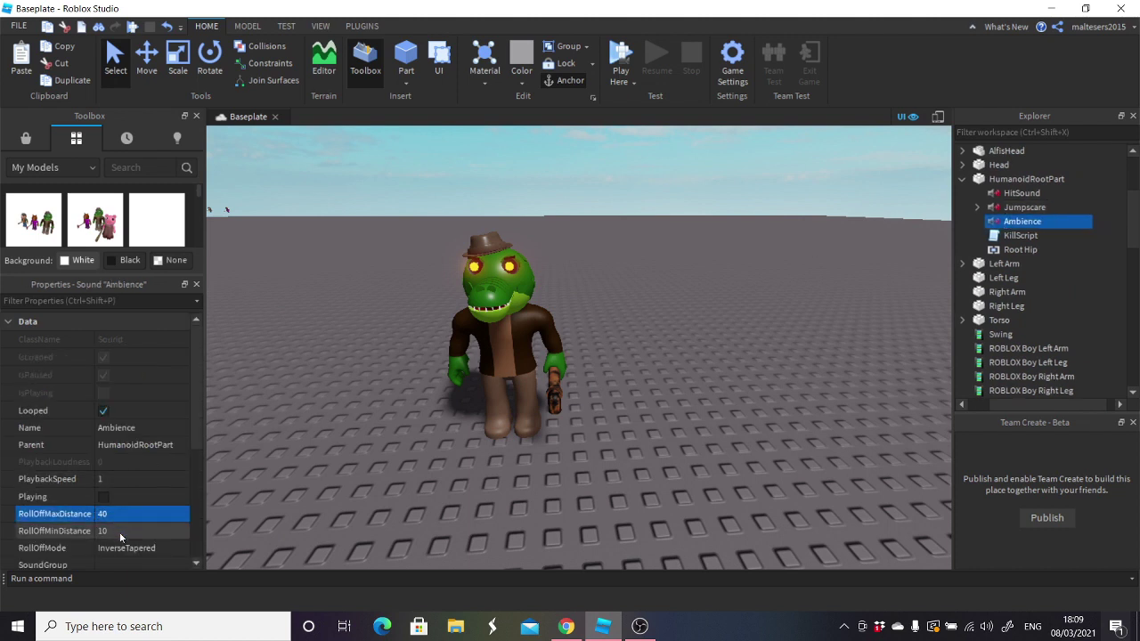
{"action": "left_click", "coordinate": [104, 497]}
{"action": "scroll", "coordinate": [33, 489], "scroll_direction": "down", "scroll_amount": 3}
- Playtest the baseplate near Alfis, let him chase and catch the character to check his jumpscare, and stop the test
{"action": "left_click", "coordinate": [310, 428]}
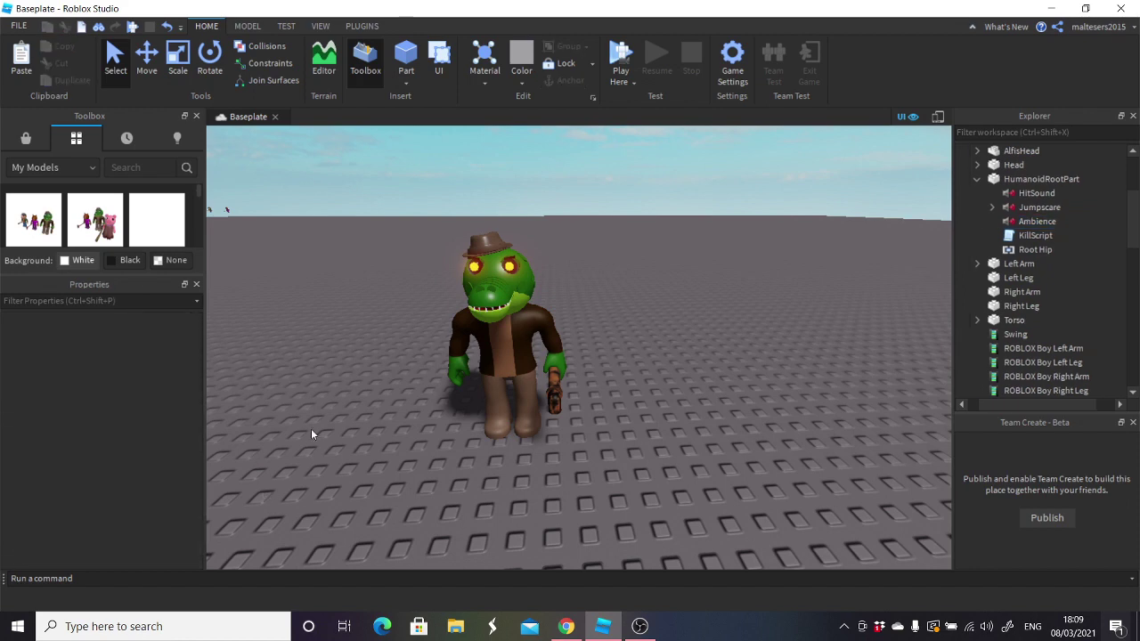
{"action": "scroll", "coordinate": [311, 429], "scroll_direction": "down", "scroll_amount": 5}
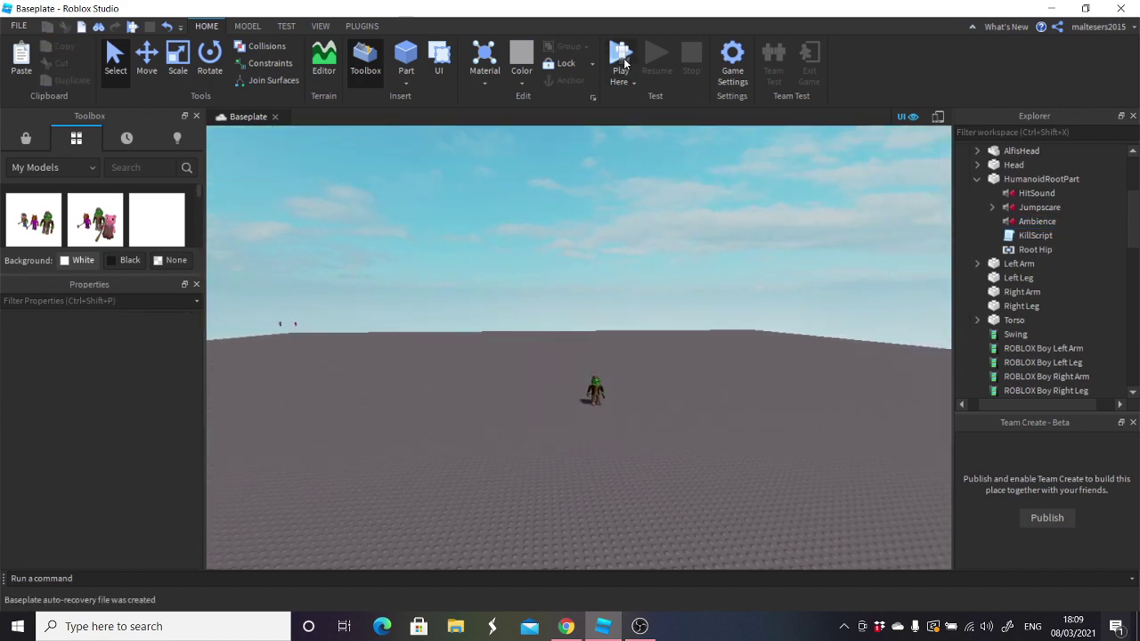
{"action": "left_click", "coordinate": [623, 60]}
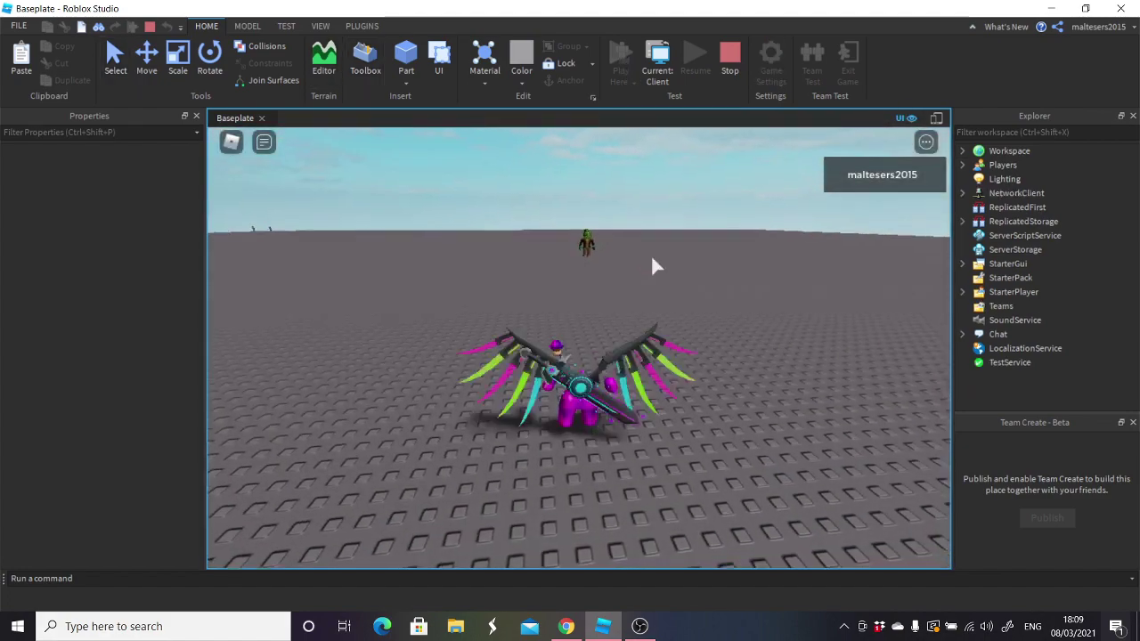
{"action": "scroll", "coordinate": [648, 261], "scroll_direction": "up", "scroll_amount": 5}
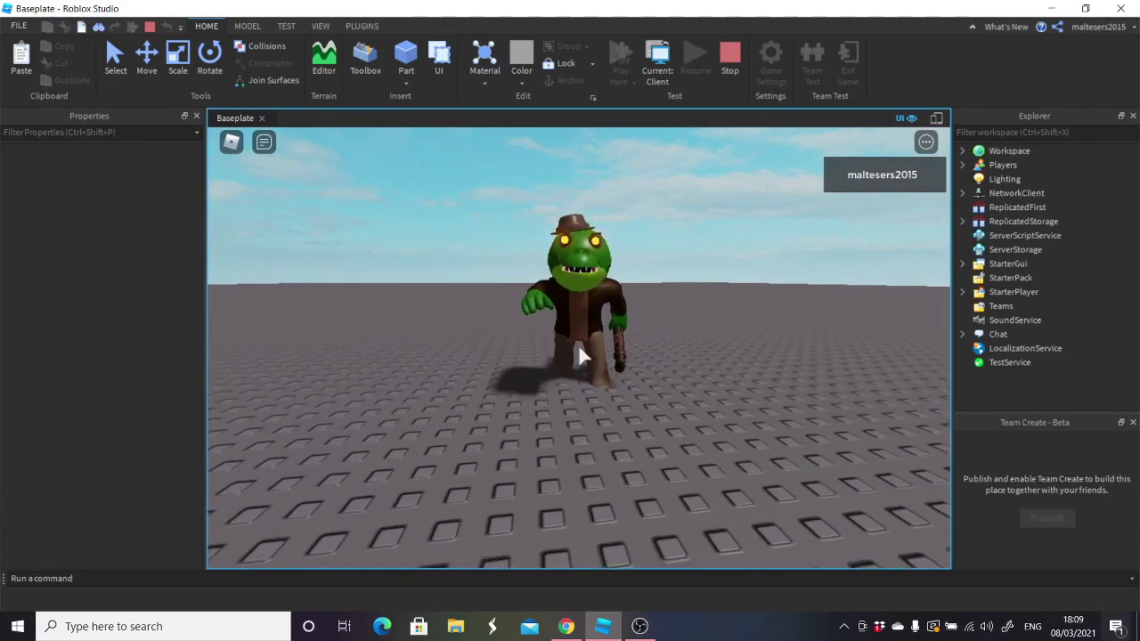
{"action": "scroll", "coordinate": [579, 347], "scroll_direction": "down", "scroll_amount": 5}
{"action": "key", "text": "s"}
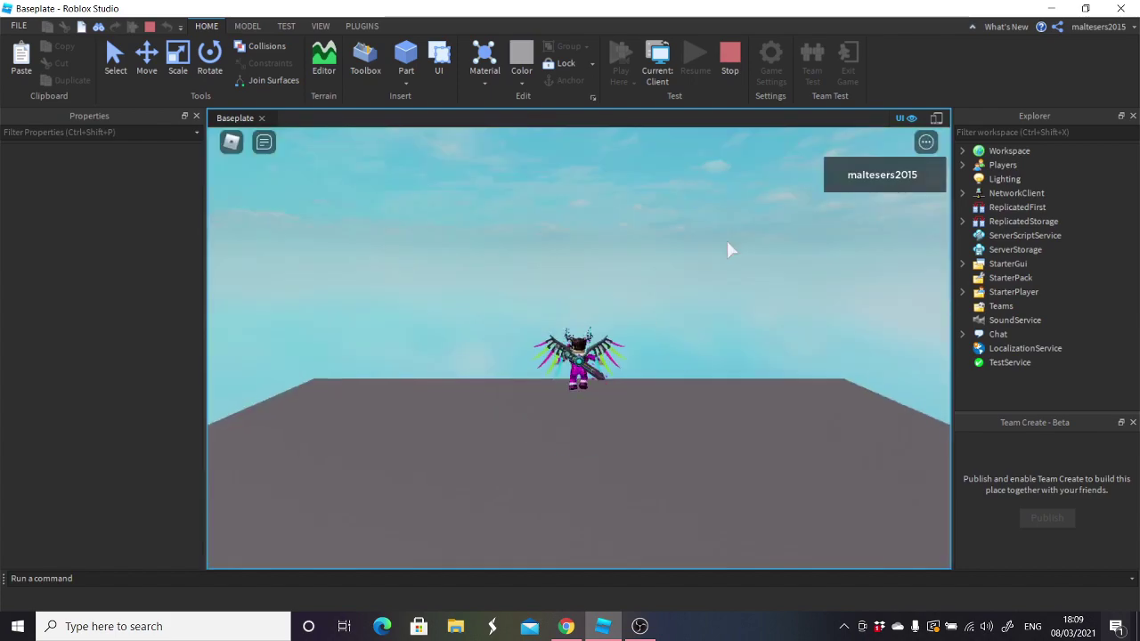
{"action": "right_click_drag", "start_coordinate": [725, 241], "coordinate": [727, 239]}
{"action": "scroll", "coordinate": [725, 239], "scroll_direction": "up", "scroll_amount": 3}
{"action": "key", "text": "w"}
{"action": "scroll", "coordinate": [726, 238], "scroll_direction": "down", "scroll_amount": 1}
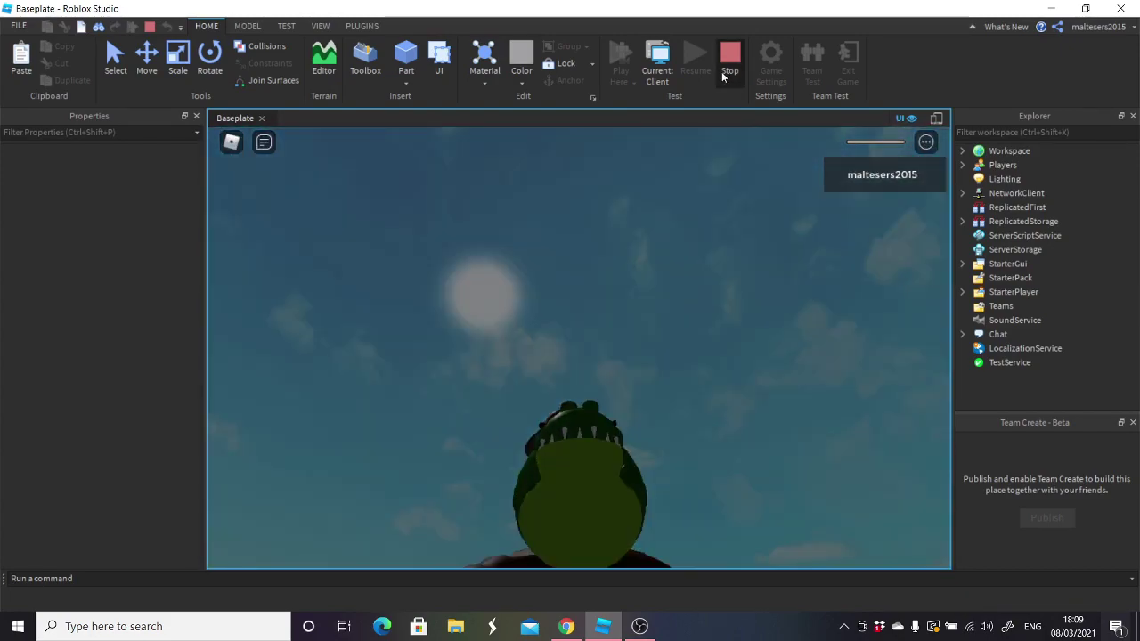
{"action": "left_click", "coordinate": [726, 63]}
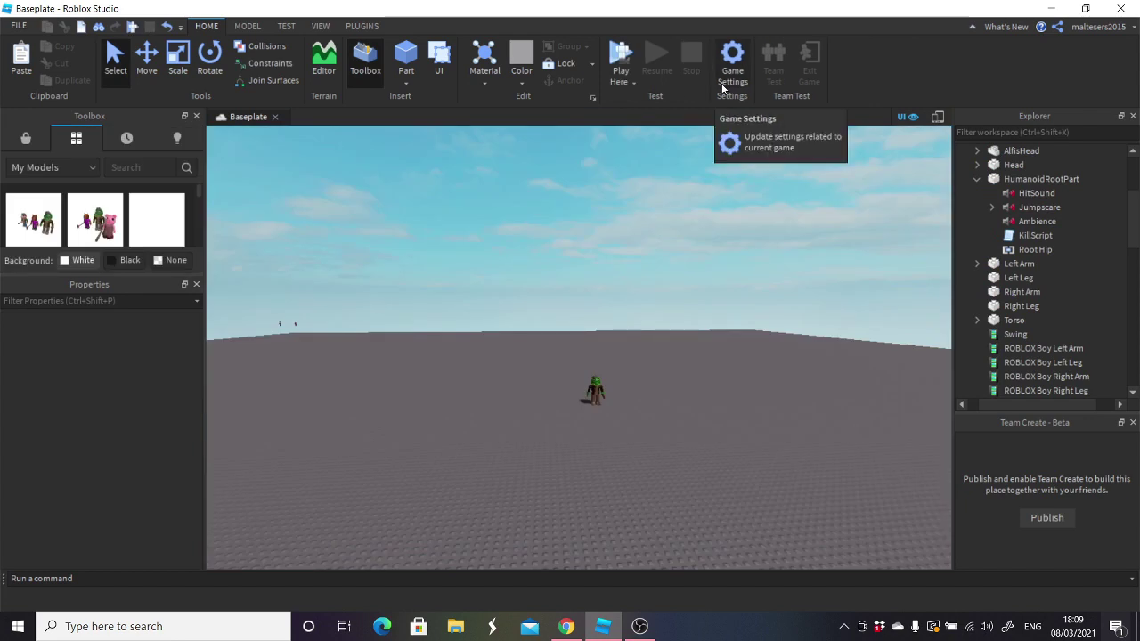
- Check the Swing animation inside the Alfis model and select the Alfis model on the baseplate
{"action": "key", "text": "w"}
{"action": "right_click_drag", "start_coordinate": [688, 220], "coordinate": [688, 220]}
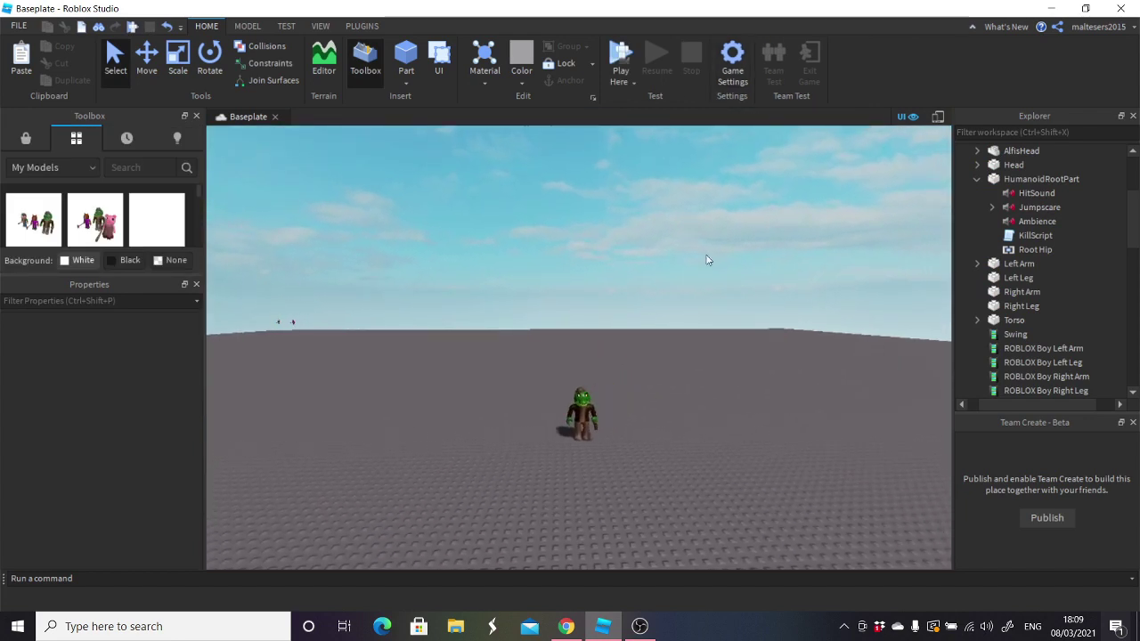
{"action": "scroll", "coordinate": [1029, 234], "scroll_direction": "down", "scroll_amount": 5}
{"action": "scroll", "coordinate": [1038, 225], "scroll_direction": "up", "scroll_amount": 2}
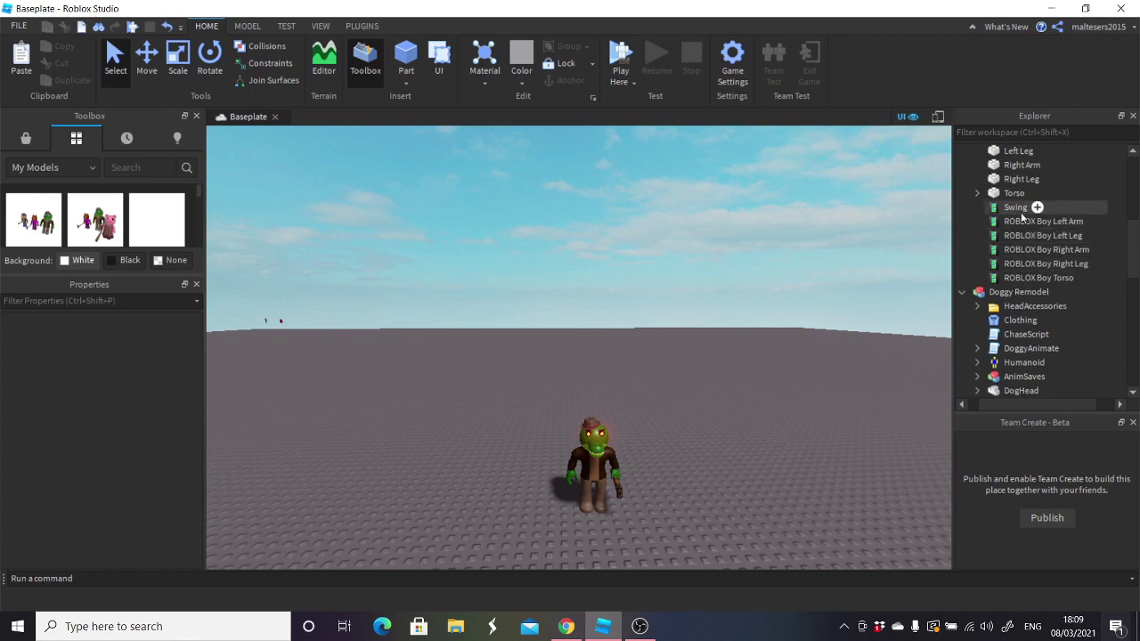
{"action": "left_click", "coordinate": [1025, 206]}
{"action": "right_click_drag", "start_coordinate": [696, 241], "coordinate": [697, 241]}
{"action": "left_click", "coordinate": [659, 279]}
{"action": "key", "text": "w"}
{"action": "right_click_drag", "start_coordinate": [659, 280], "coordinate": [657, 279]}
{"action": "key", "text": "s"}
{"action": "left_click", "coordinate": [539, 383]}
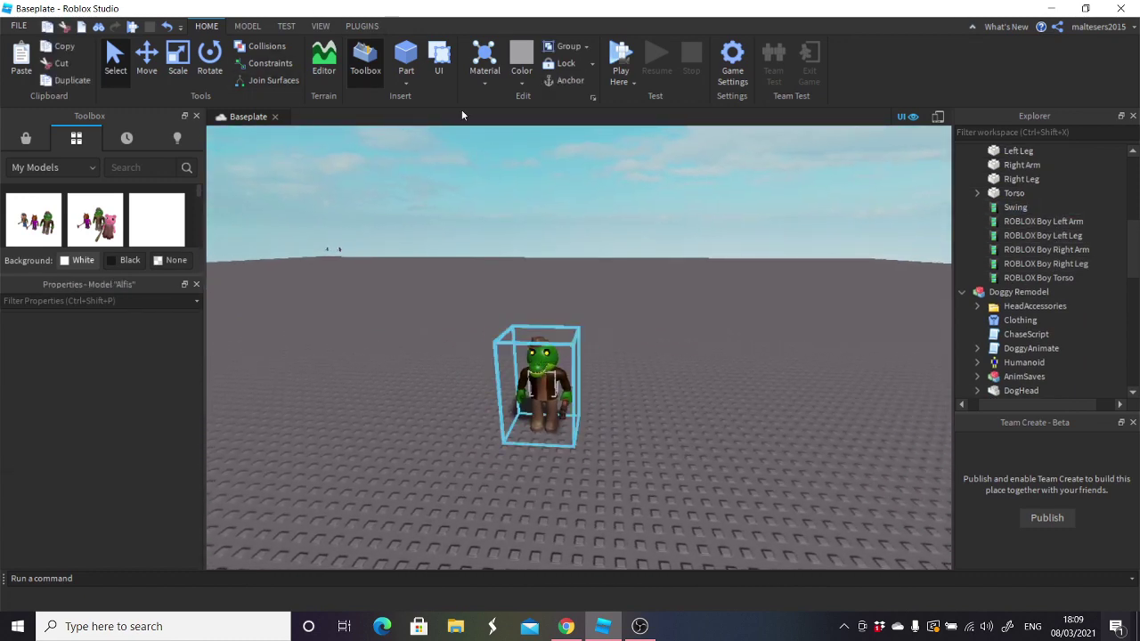
- Open the Animation Editor and choose the Alfis model as the rig to animate
{"action": "left_click", "coordinate": [362, 26]}
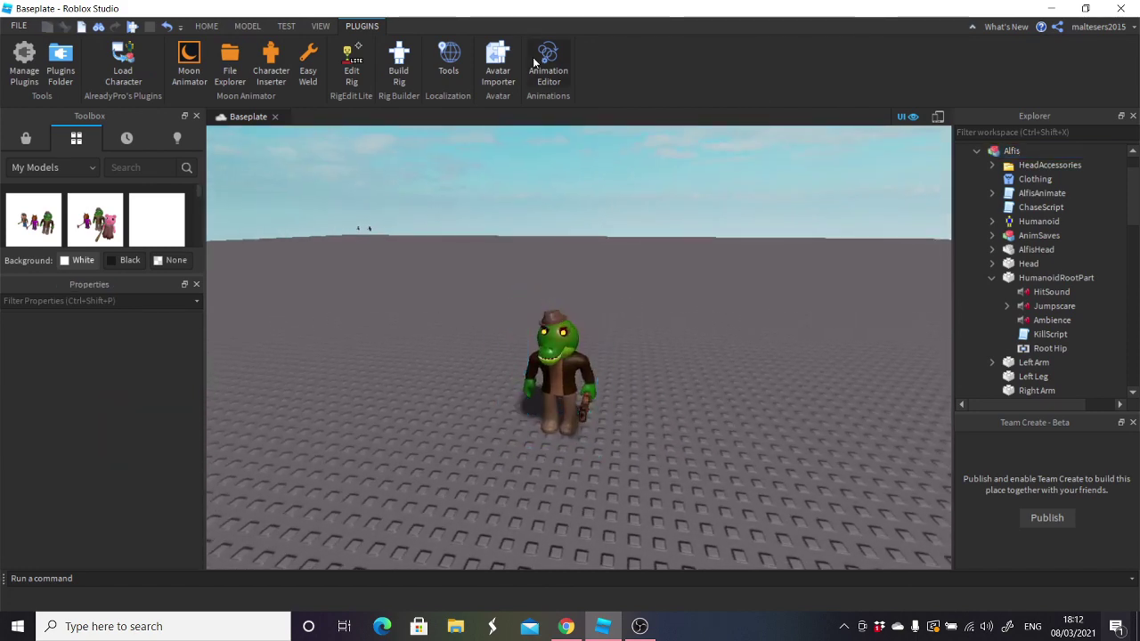
{"action": "left_click", "coordinate": [545, 71]}
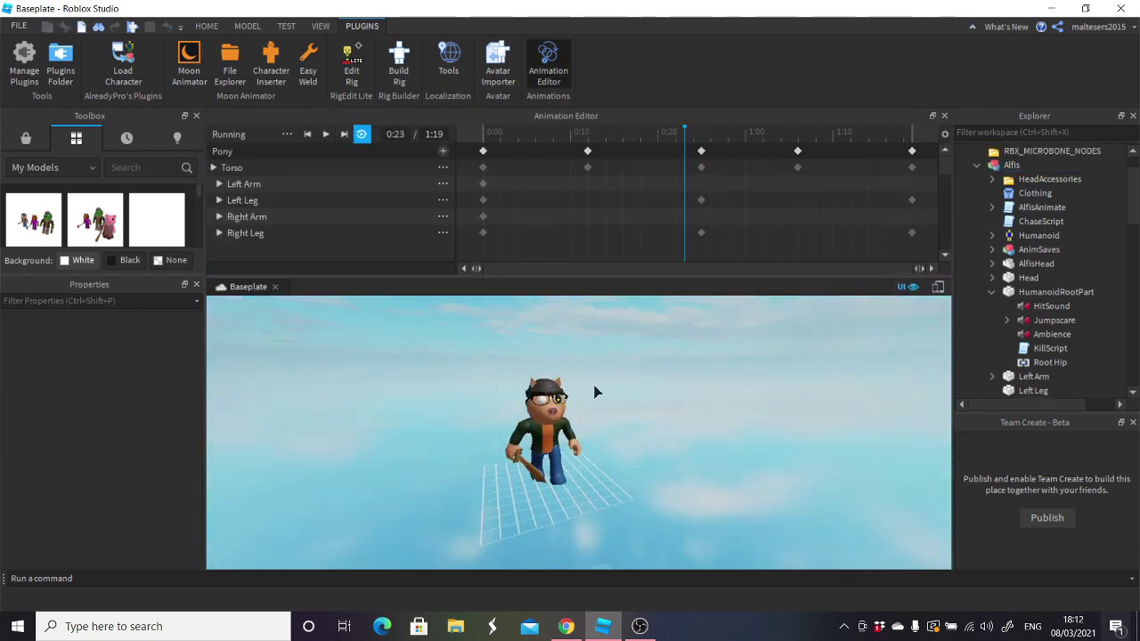
{"action": "scroll", "coordinate": [691, 400], "scroll_direction": "up", "scroll_amount": 15}
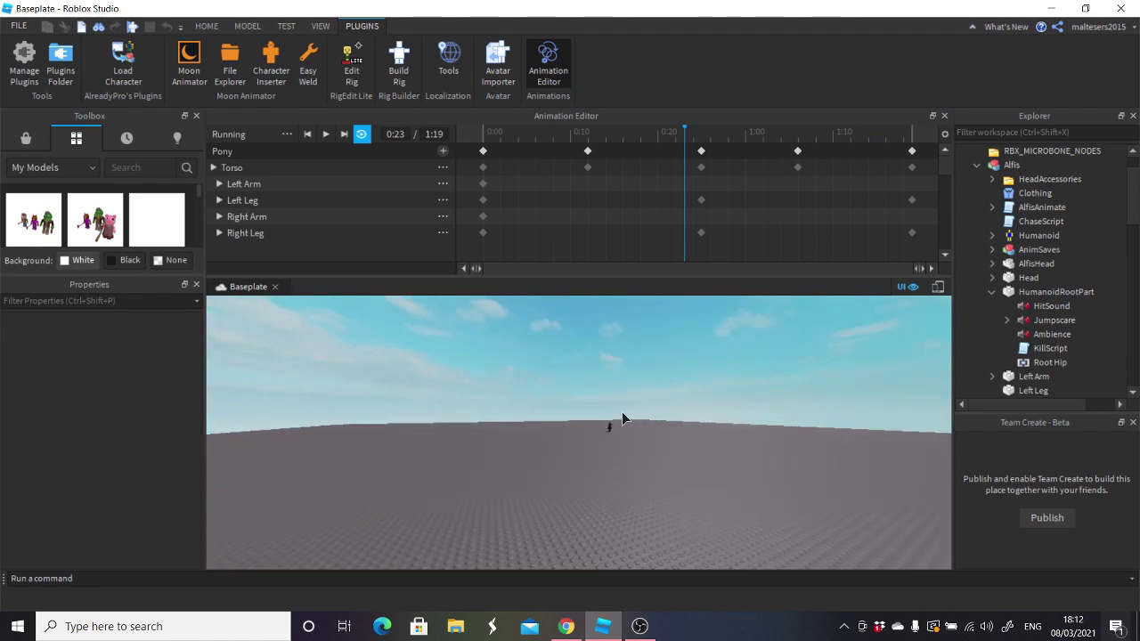
{"action": "right_click_drag", "start_coordinate": [545, 392], "coordinate": [546, 403]}
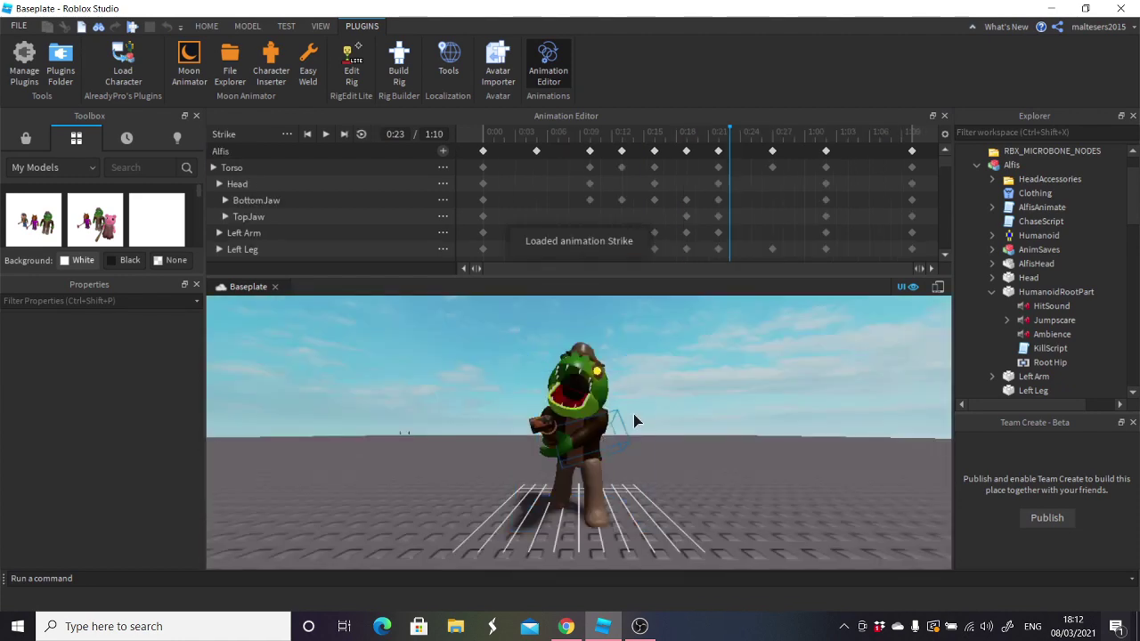
{"action": "right_click_drag", "start_coordinate": [636, 389], "coordinate": [633, 377]}
- Import the Jumpscare ghost animation from Roblox onto the Alfis rig and play it back
{"action": "left_click", "coordinate": [293, 138]}
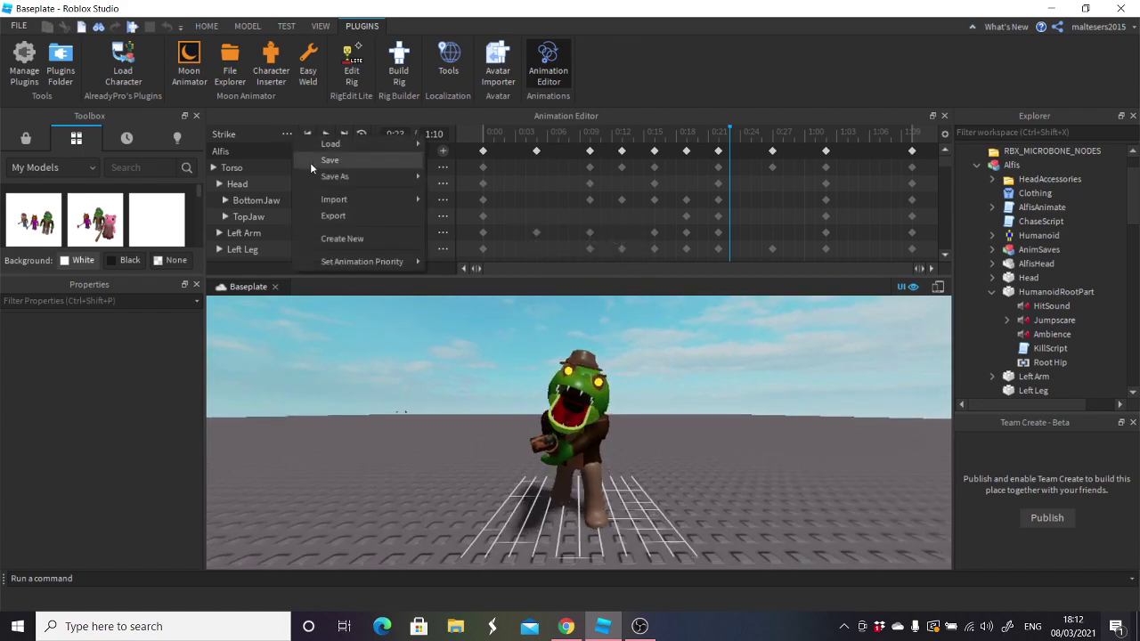
{"action": "mouse_move", "coordinate": [344, 198]}
{"action": "left_click", "coordinate": [501, 201]}
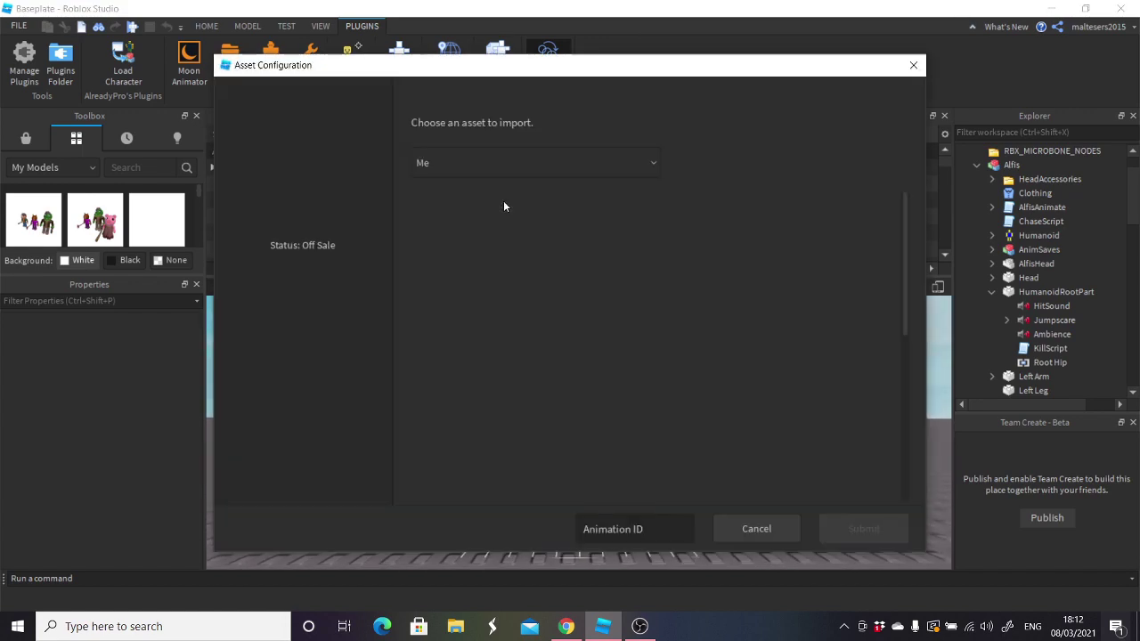
{"action": "scroll", "coordinate": [601, 219], "scroll_direction": "down", "scroll_amount": 5}
{"action": "scroll", "coordinate": [645, 239], "scroll_direction": "down", "scroll_amount": 3}
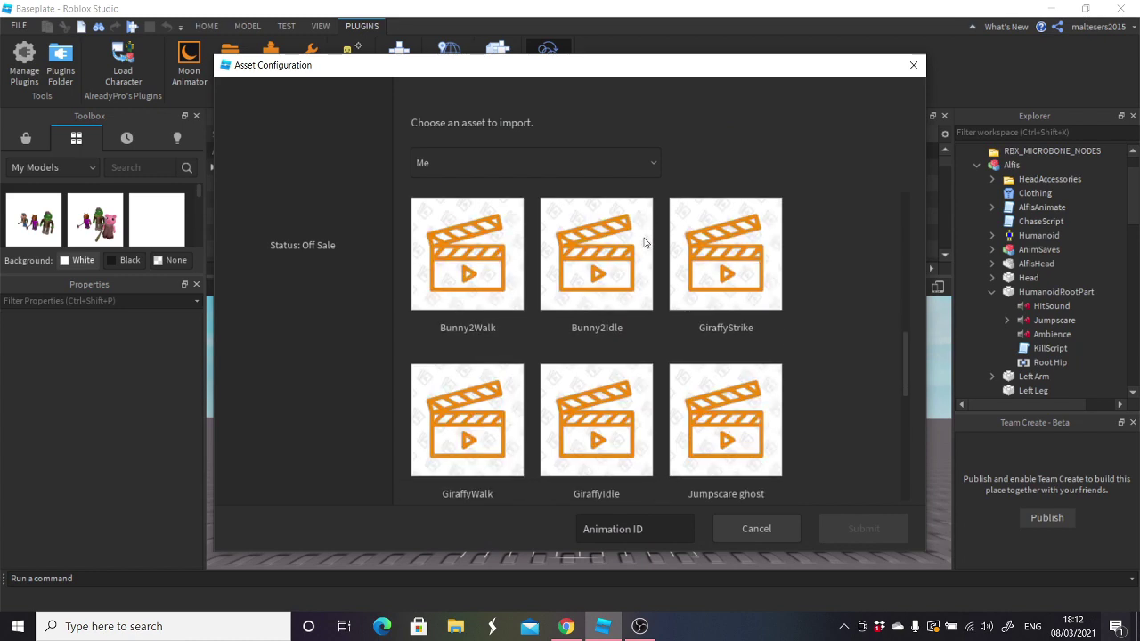
{"action": "scroll", "coordinate": [726, 257], "scroll_direction": "up", "scroll_amount": 3}
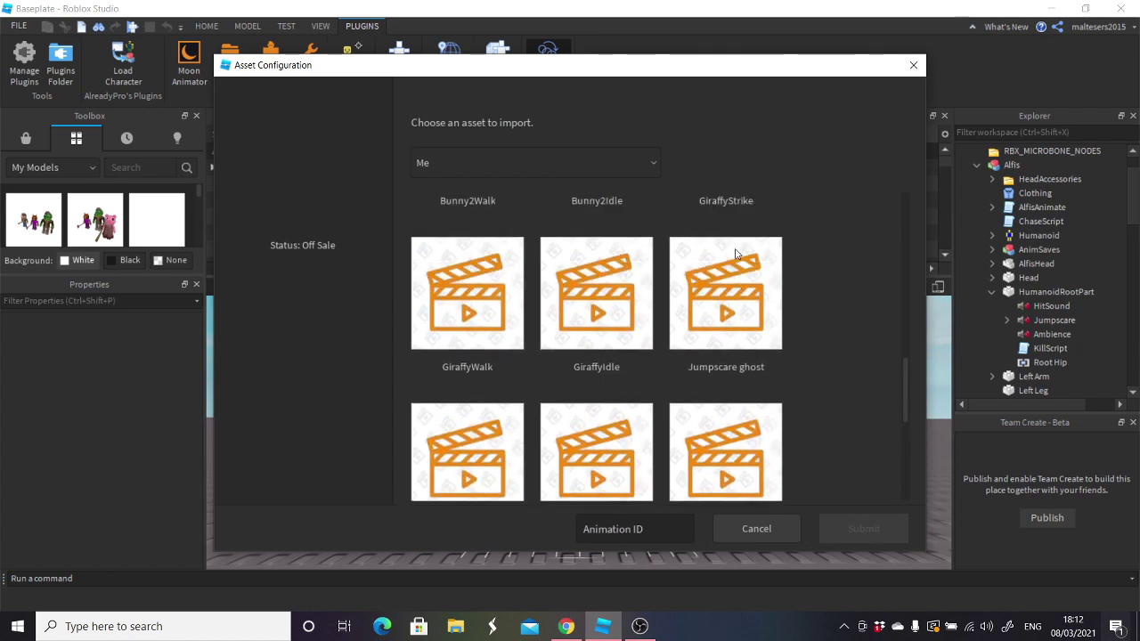
{"action": "left_click", "coordinate": [744, 268]}
{"action": "left_click", "coordinate": [751, 458]}
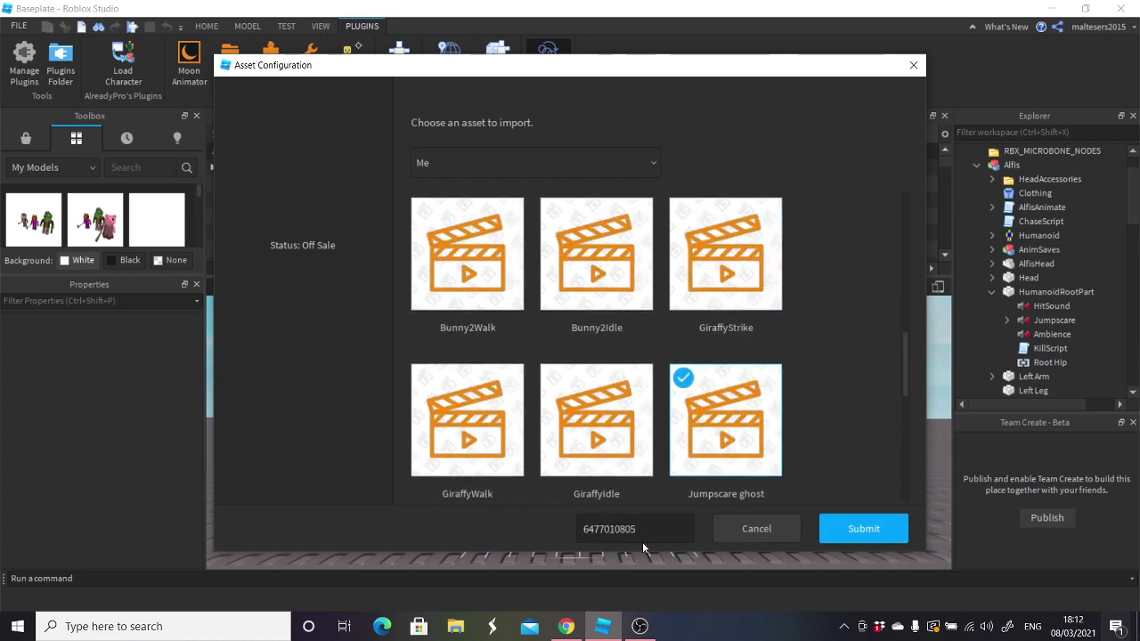
{"action": "left_click_drag", "start_coordinate": [645, 527], "coordinate": [564, 523]}
{"action": "left_click", "coordinate": [842, 529]}
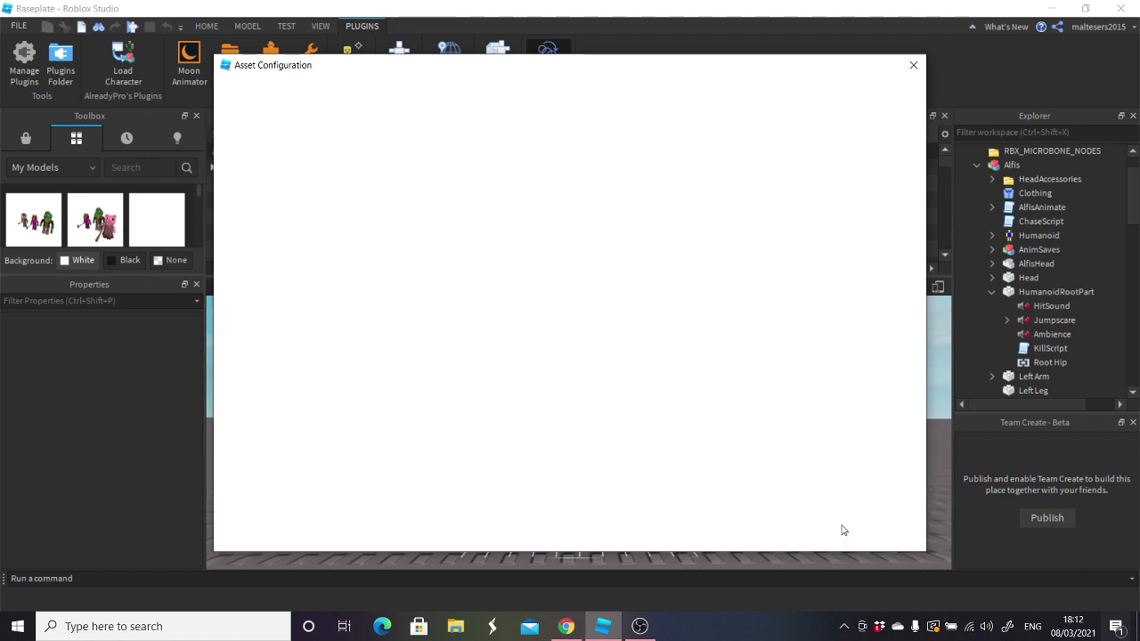
{"action": "left_click", "coordinate": [326, 135]}
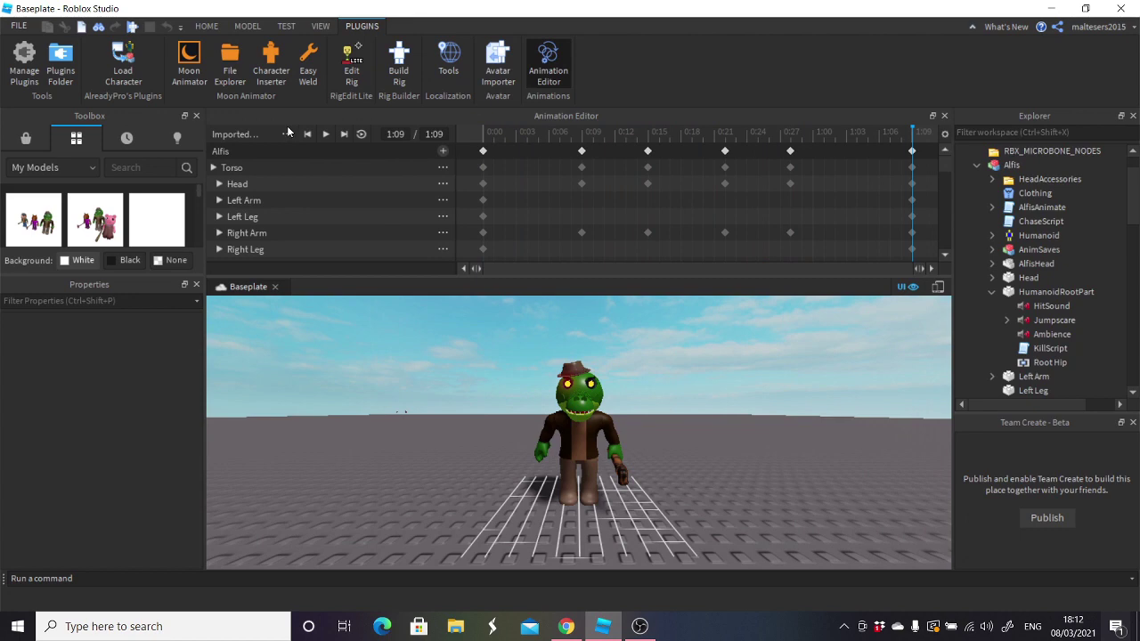
- Export Alfis's imported animation to Roblox with the description dwadsawdsawadawawaw and copy its asset ID
{"action": "left_click", "coordinate": [287, 134]}
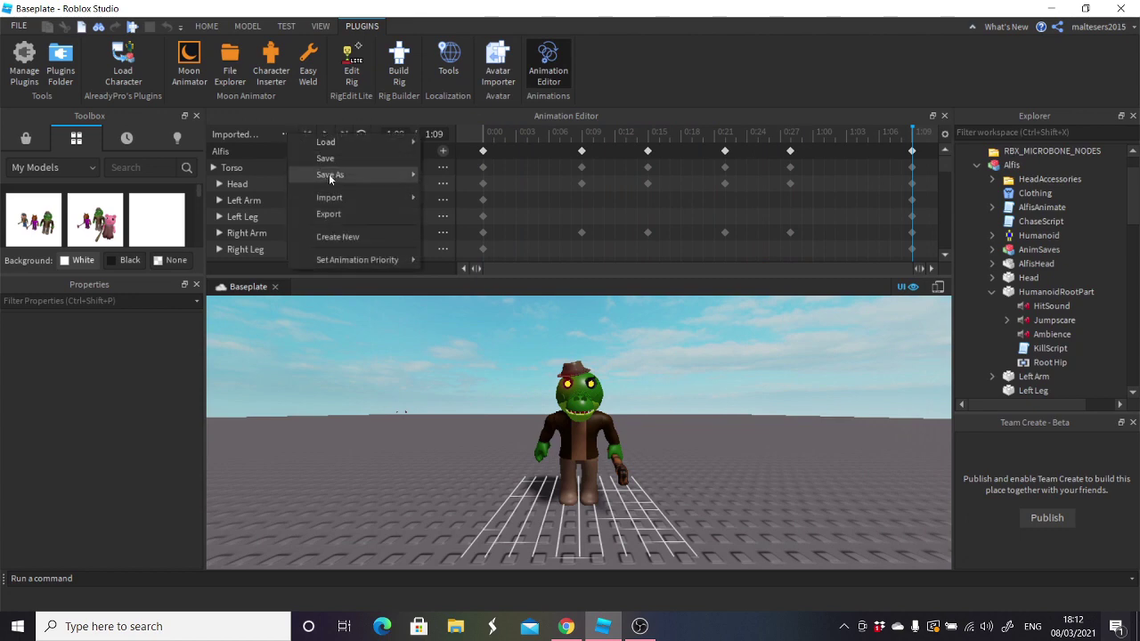
{"action": "left_click", "coordinate": [344, 214]}
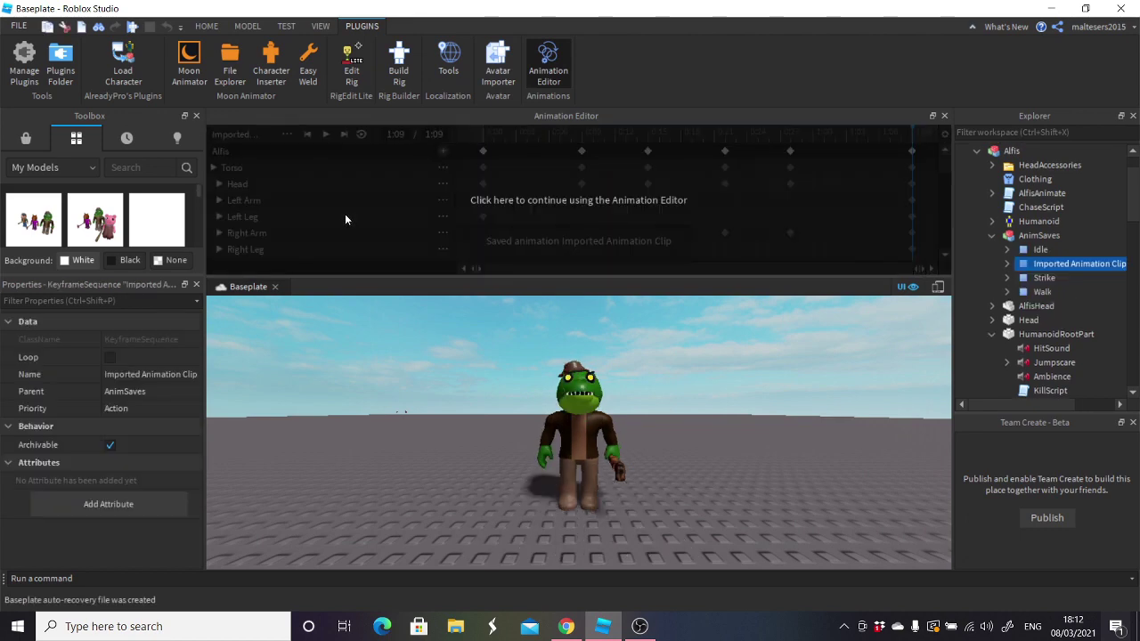
{"action": "left_click", "coordinate": [627, 200]}
{"action": "type", "text": "dwads"}
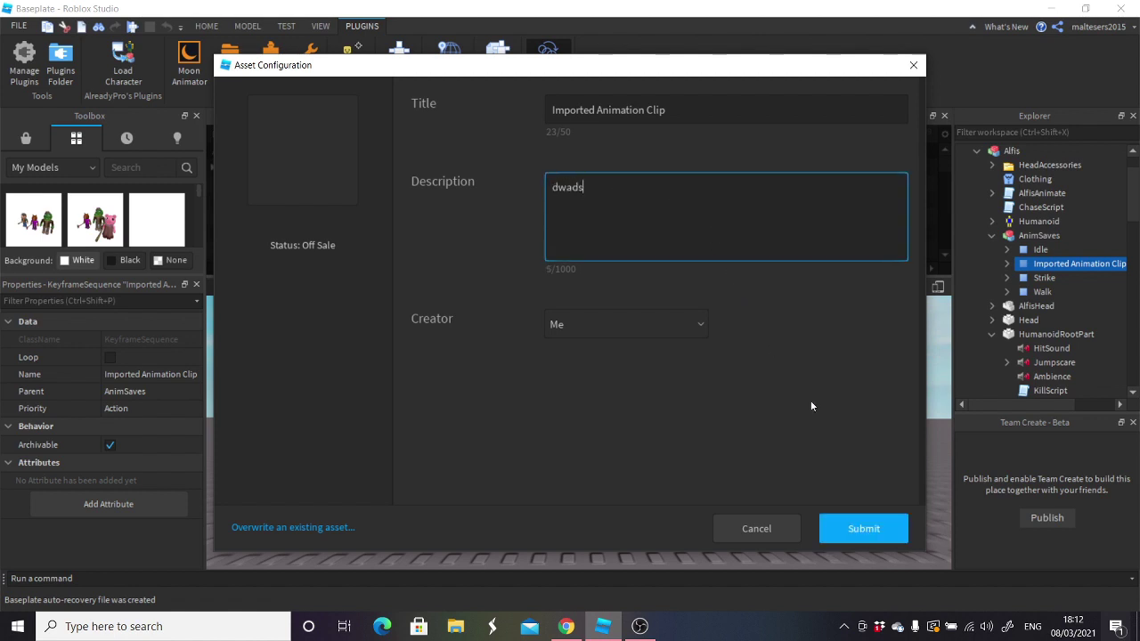
{"action": "type", "text": "awdsawadawawaw"}
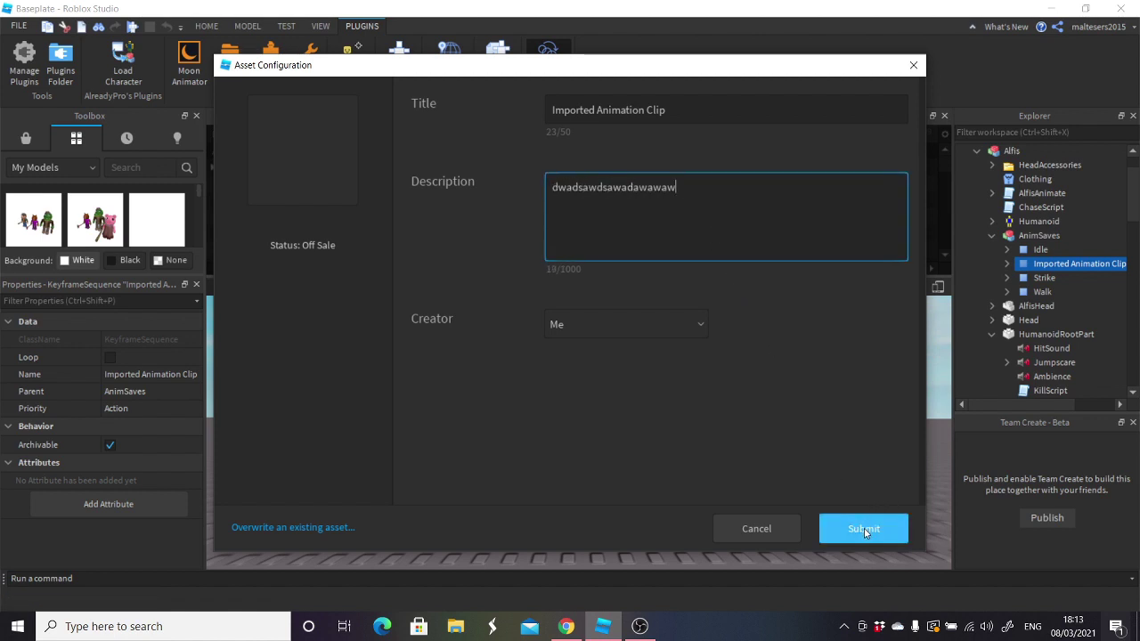
{"action": "left_click", "coordinate": [864, 528]}
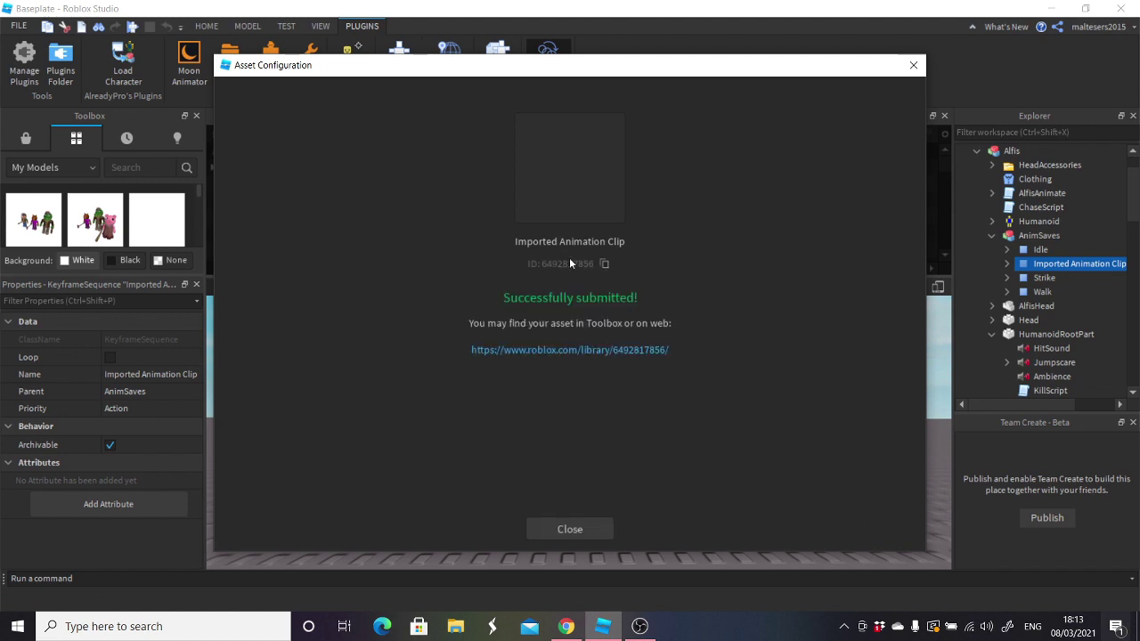
{"action": "left_click", "coordinate": [603, 263]}
{"action": "left_click", "coordinate": [609, 527]}
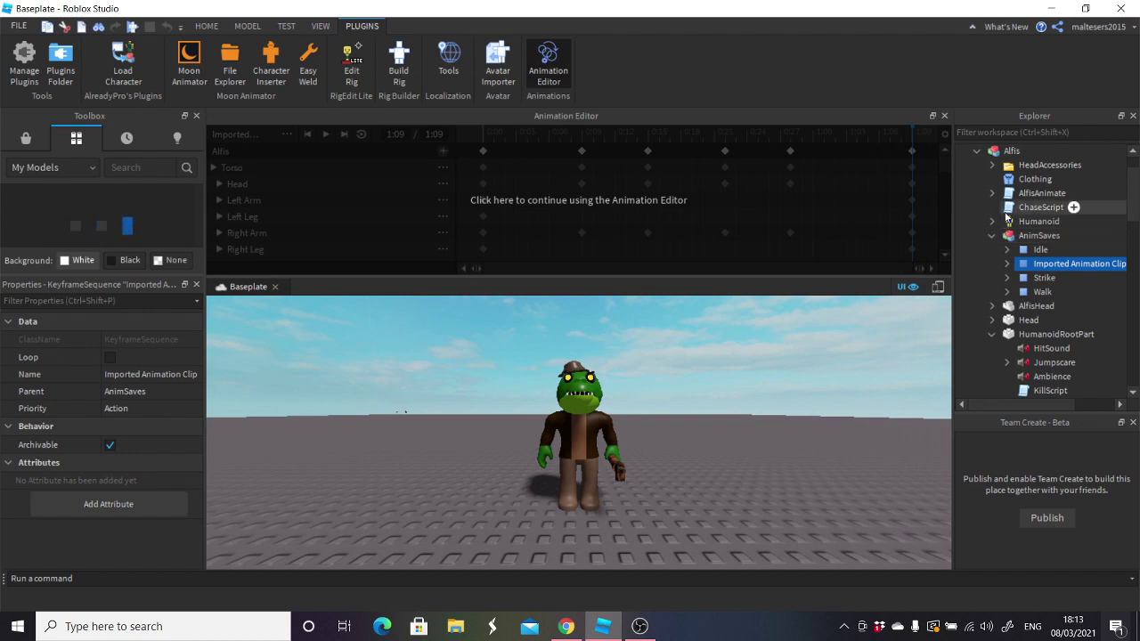
{"action": "scroll", "coordinate": [1042, 294], "scroll_direction": "down", "scroll_amount": 7}
{"action": "left_click", "coordinate": [1031, 235]}
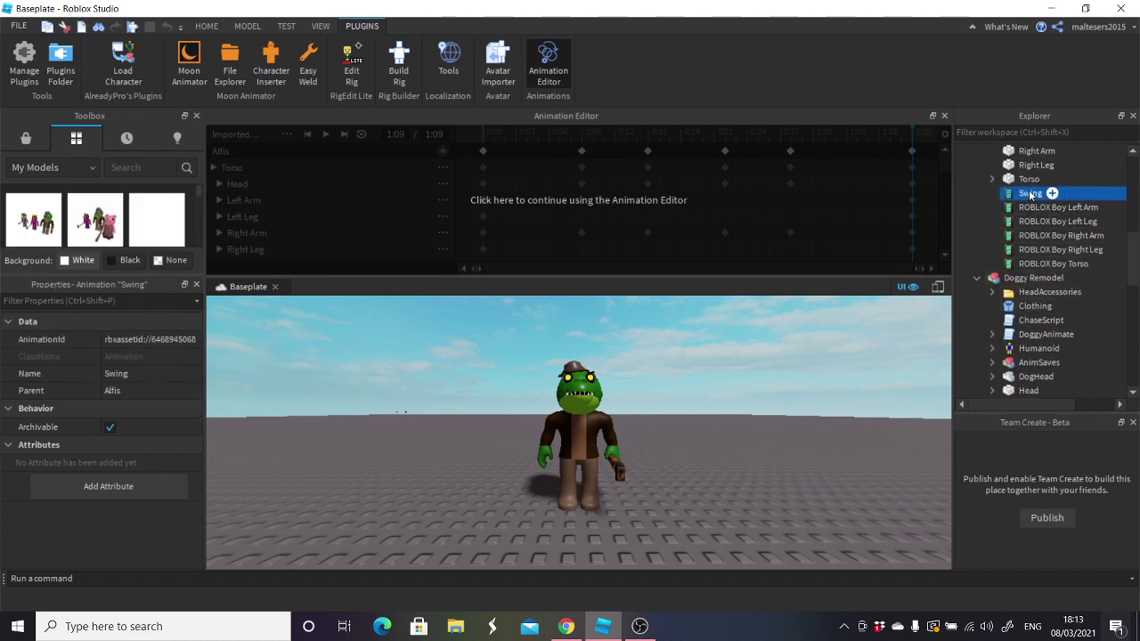
{"action": "double_click", "coordinate": [172, 342]}
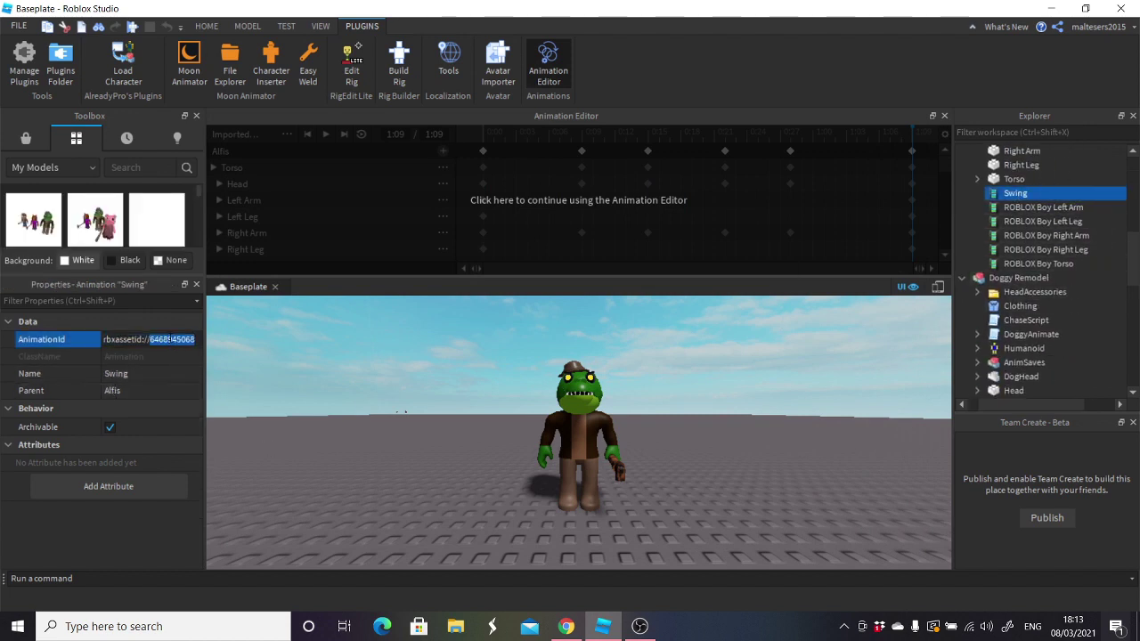
{"action": "key", "text": "ctrl+v"}
{"action": "key", "text": "Return"}
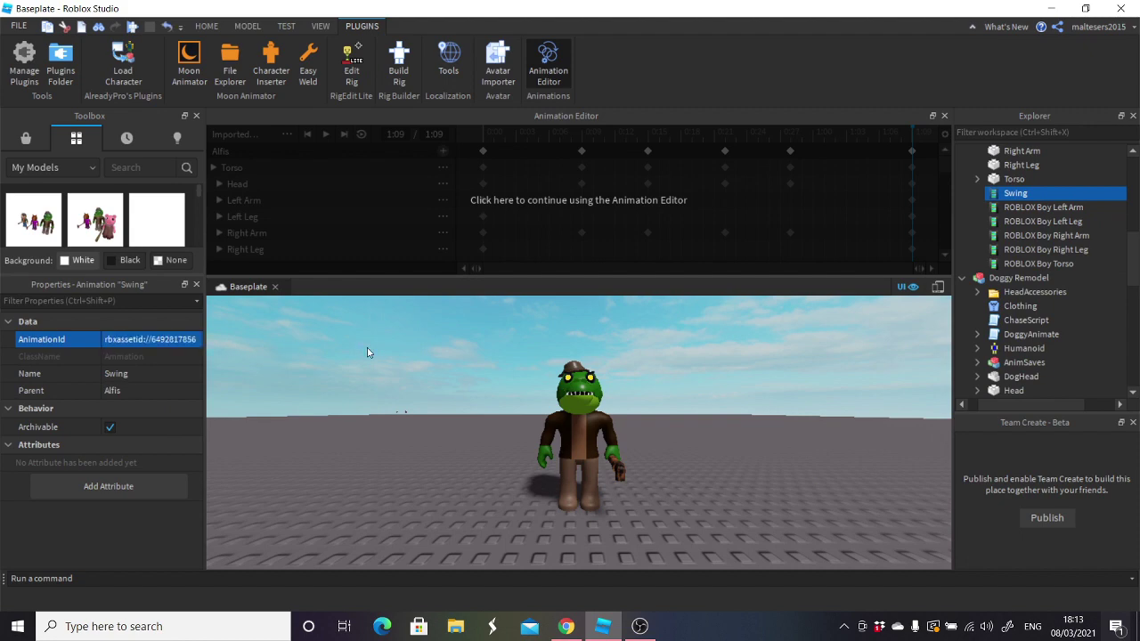
{"action": "scroll", "coordinate": [468, 369], "scroll_direction": "down", "scroll_amount": 6}
{"action": "right_click_drag", "start_coordinate": [549, 309], "coordinate": [548, 309]}
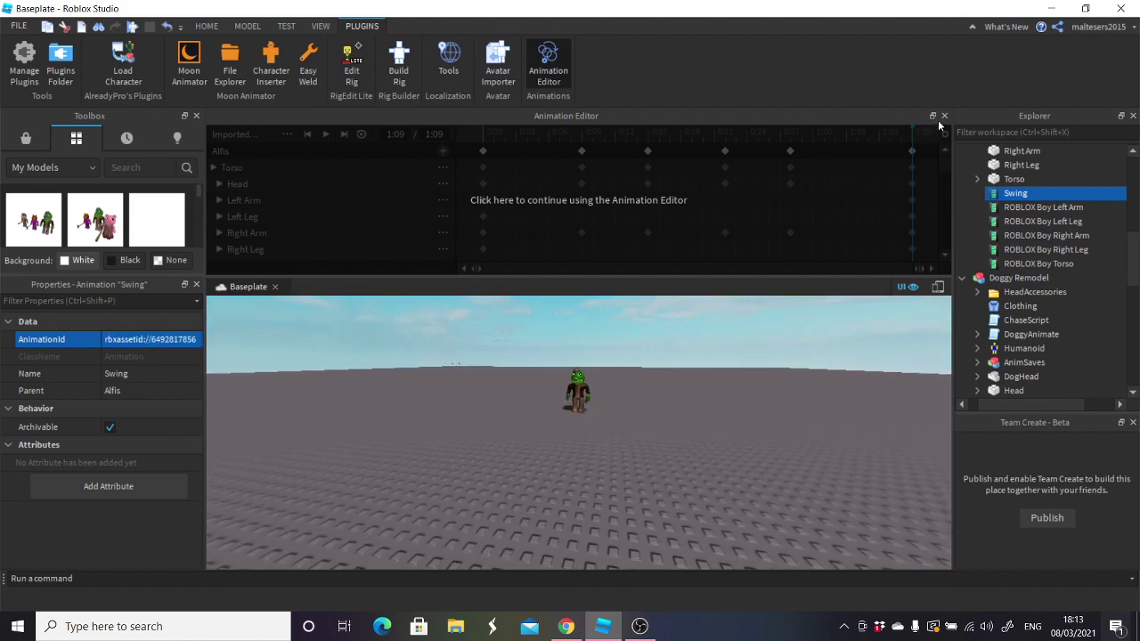
{"action": "left_click", "coordinate": [944, 116]}
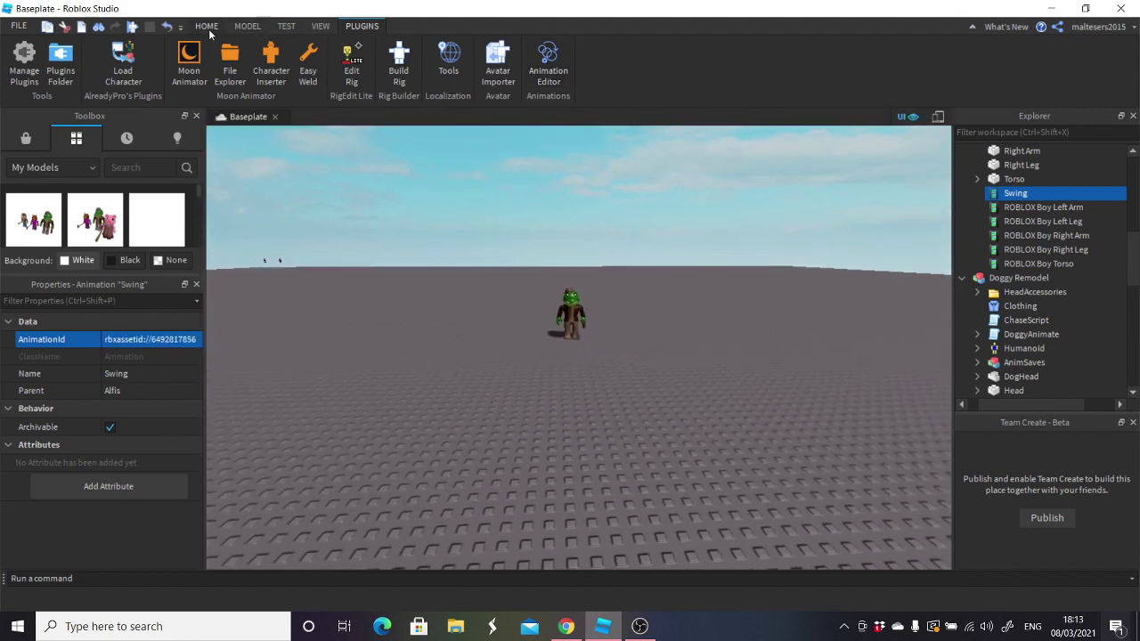
- Playtest the place by walking the avatar into Alfis to trigger the swing and jumpscare, and stop the test
{"action": "left_click", "coordinate": [207, 31]}
{"action": "left_click", "coordinate": [617, 55]}
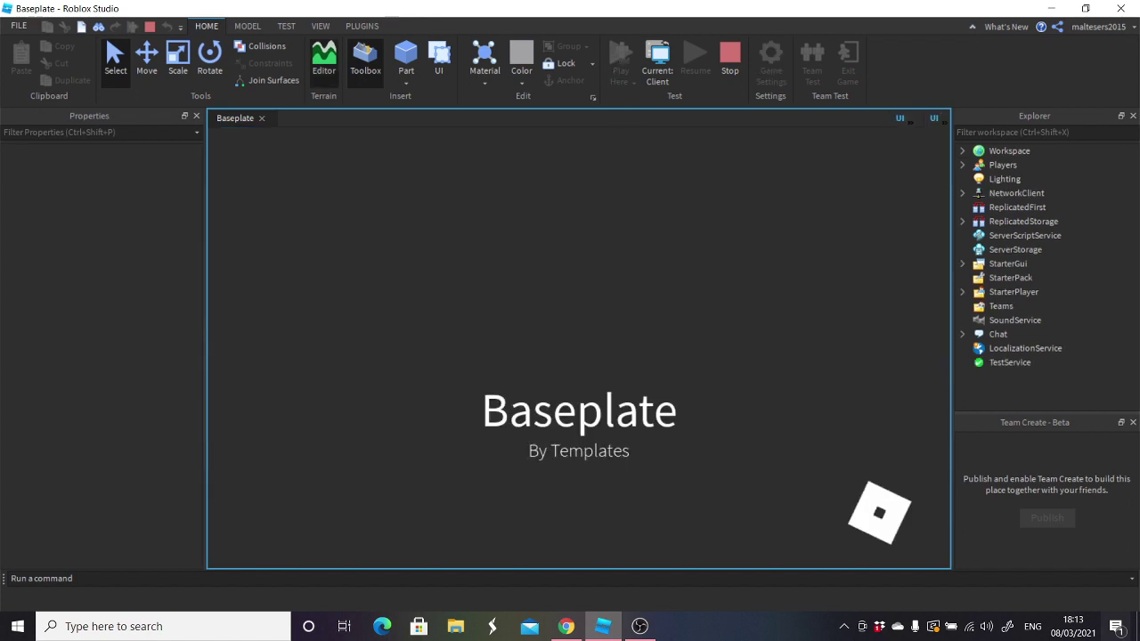
{"action": "key", "text": "w"}
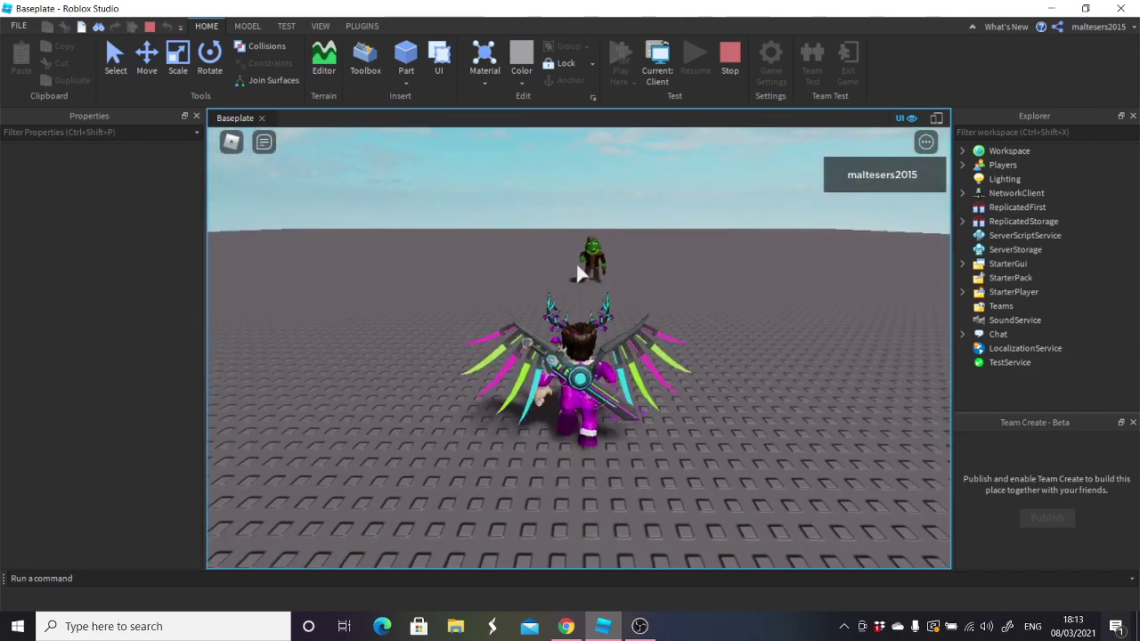
{"action": "key", "text": "s"}
{"action": "right_click_drag", "start_coordinate": [618, 286], "coordinate": [617, 286]}
{"action": "scroll", "coordinate": [619, 284], "scroll_direction": "up", "scroll_amount": 5}
{"action": "key", "text": "w"}
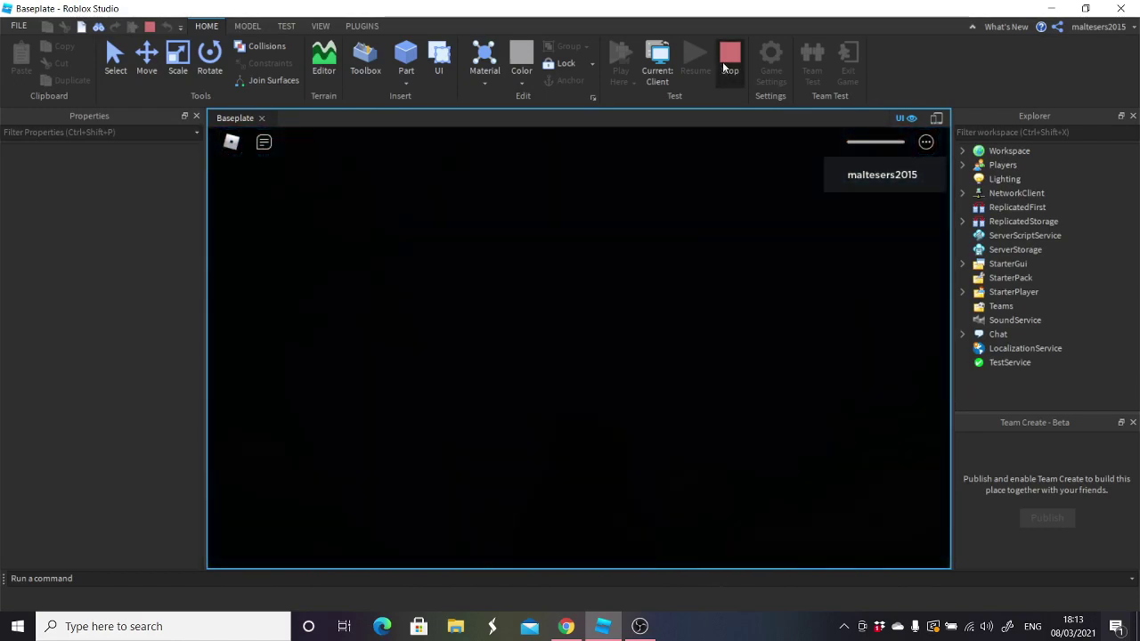
{"action": "left_click", "coordinate": [724, 67]}
- Move the two distant bots across the baseplate so they stand in a row beside Alfis
{"action": "right_click_drag", "start_coordinate": [771, 161], "coordinate": [777, 172]}
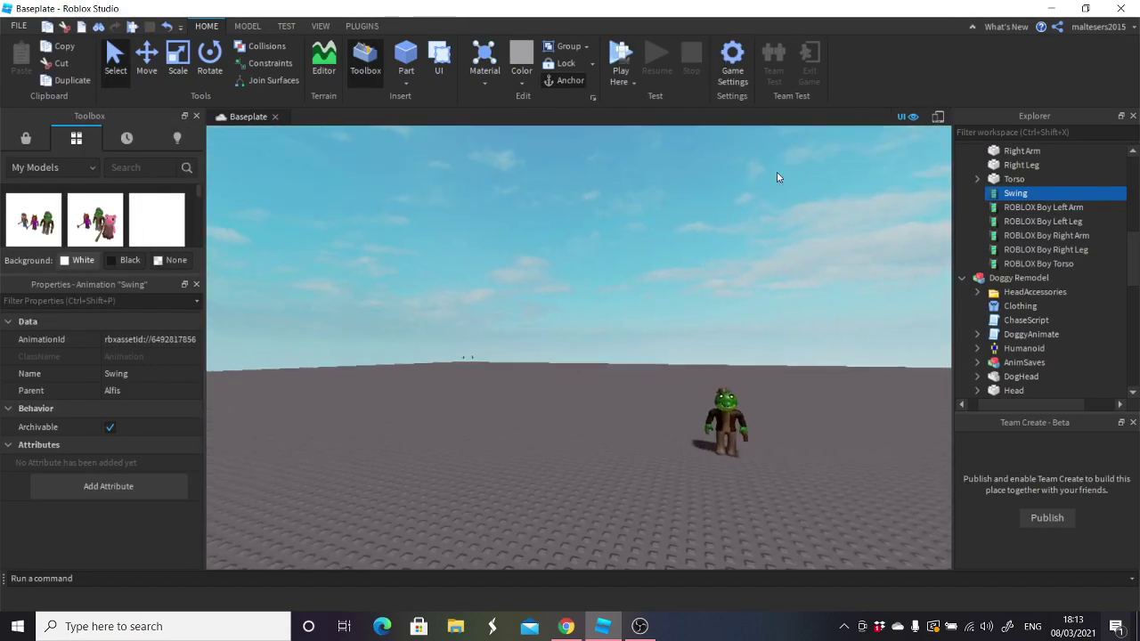
{"action": "scroll", "coordinate": [738, 267], "scroll_direction": "up", "scroll_amount": 3}
{"action": "left_click", "coordinate": [702, 314]}
{"action": "scroll", "coordinate": [700, 313], "scroll_direction": "down", "scroll_amount": 4}
{"action": "right_click_drag", "start_coordinate": [701, 314], "coordinate": [622, 331]}
{"action": "scroll", "coordinate": [698, 311], "scroll_direction": "up", "scroll_amount": 3}
{"action": "scroll", "coordinate": [698, 311], "scroll_direction": "up", "scroll_amount": 1}
{"action": "scroll", "coordinate": [622, 331], "scroll_direction": "down", "scroll_amount": 3}
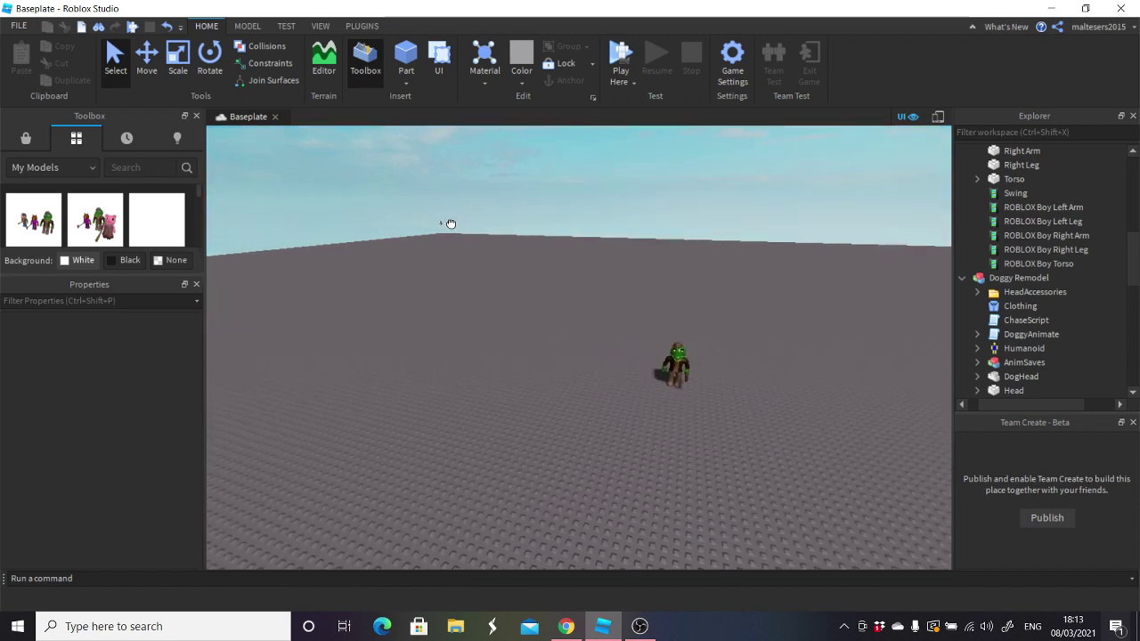
{"action": "left_click_drag", "start_coordinate": [451, 223], "coordinate": [627, 379]}
{"action": "left_click", "coordinate": [554, 383]}
{"action": "left_click_drag", "start_coordinate": [441, 221], "coordinate": [596, 379]}
{"action": "left_click", "coordinate": [607, 414]}
{"action": "right_click_drag", "start_coordinate": [607, 414], "coordinate": [603, 409]}
{"action": "scroll", "coordinate": [603, 409], "scroll_direction": "up", "scroll_amount": 3}
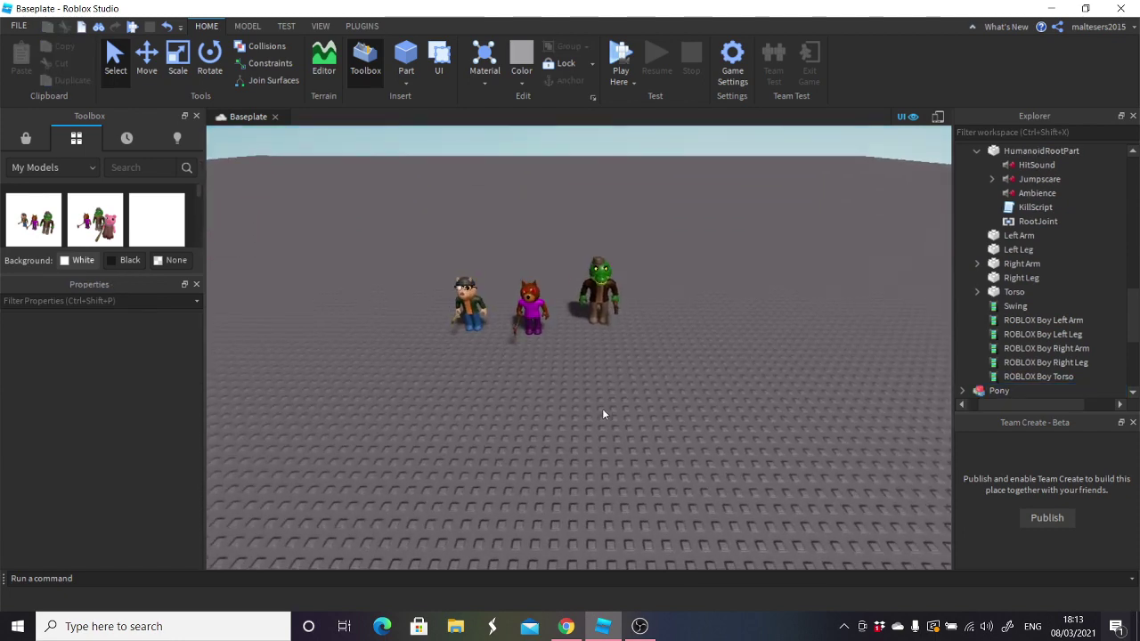
- Move the green-jacketed bot closer to Doggy Remodel to tighten the row beside Alfis, and select Doggy Remodel
{"action": "scroll", "coordinate": [608, 356], "scroll_direction": "up", "scroll_amount": 3}
{"action": "left_click", "coordinate": [654, 267]}
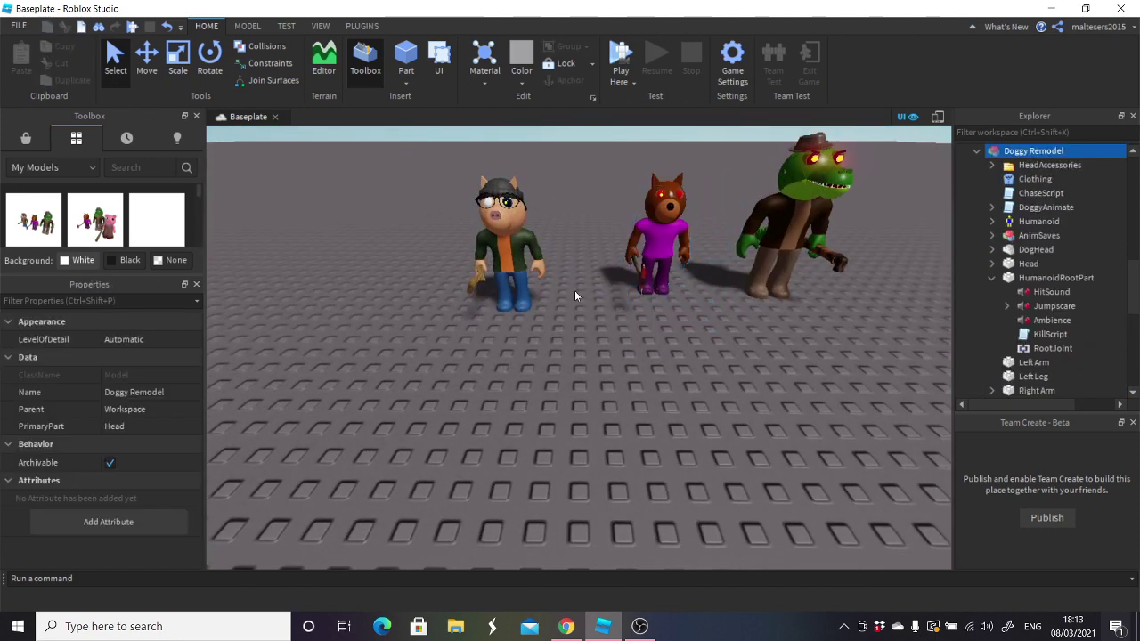
{"action": "left_click_drag", "start_coordinate": [520, 284], "coordinate": [568, 294]}
{"action": "left_click", "coordinate": [636, 339]}
{"action": "scroll", "coordinate": [636, 339], "scroll_direction": "down", "scroll_amount": 4}
{"action": "right_click_drag", "start_coordinate": [636, 339], "coordinate": [638, 338]}
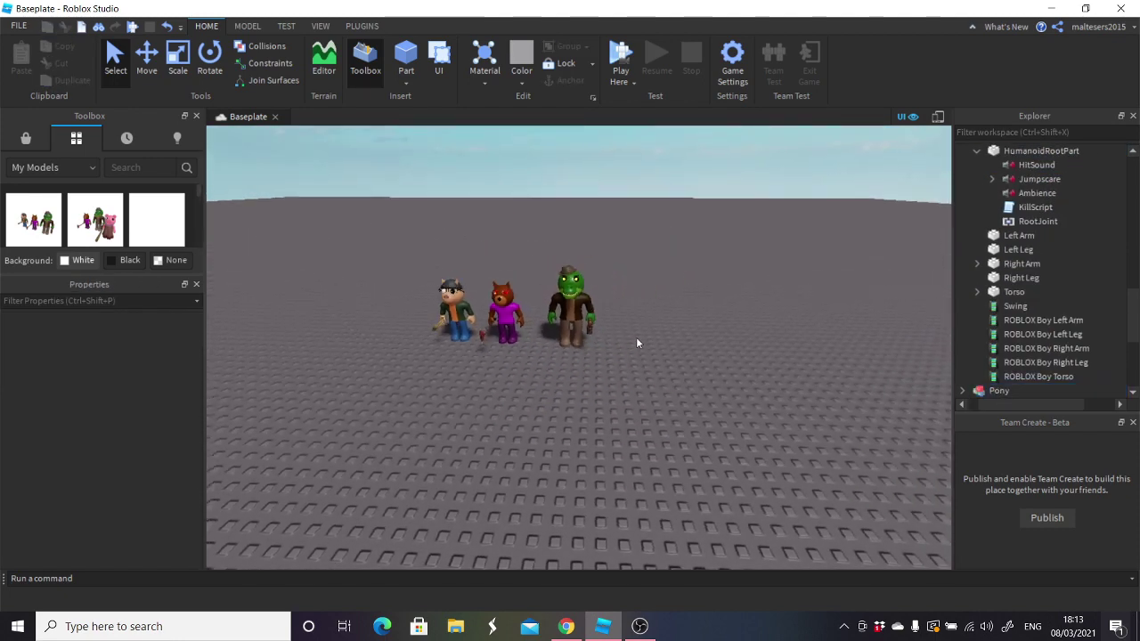
{"action": "scroll", "coordinate": [624, 343], "scroll_direction": "up", "scroll_amount": 3}
{"action": "left_click", "coordinate": [592, 353]}
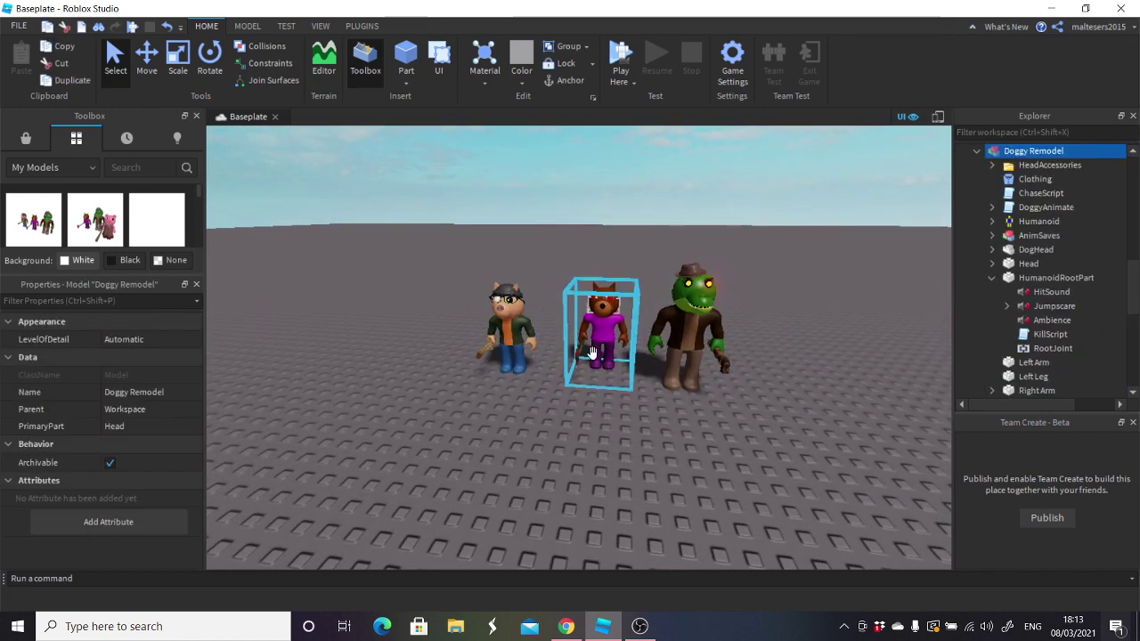